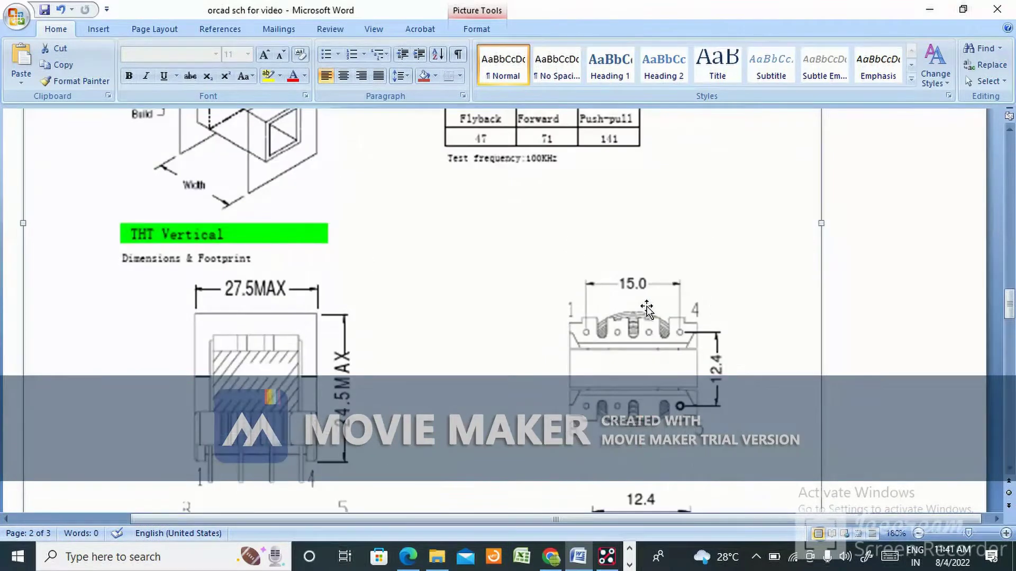
# Step: Examine the EE25 transformer datasheet's dimension drawings and suggested pad layout, including pin spacing, row spacing and hole diameter
pyautogui.scroll(5, 647, 309)
pyautogui.scroll(-2, 580, 295)
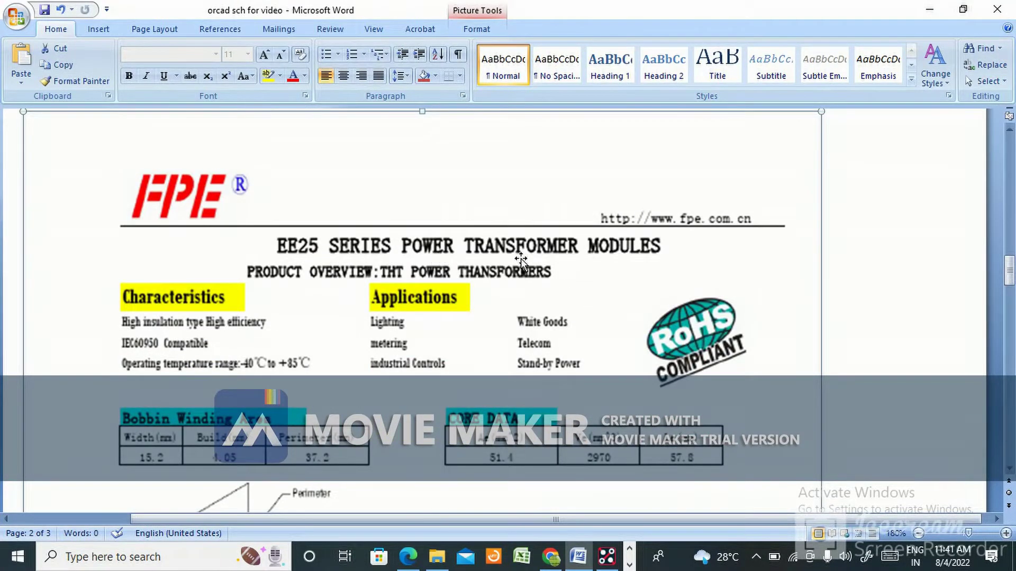
pyautogui.scroll(-9, 660, 258)
pyautogui.scroll(2, 660, 258)
pyautogui.scroll(-7, 659, 258)
pyautogui.scroll(-2, 612, 355)
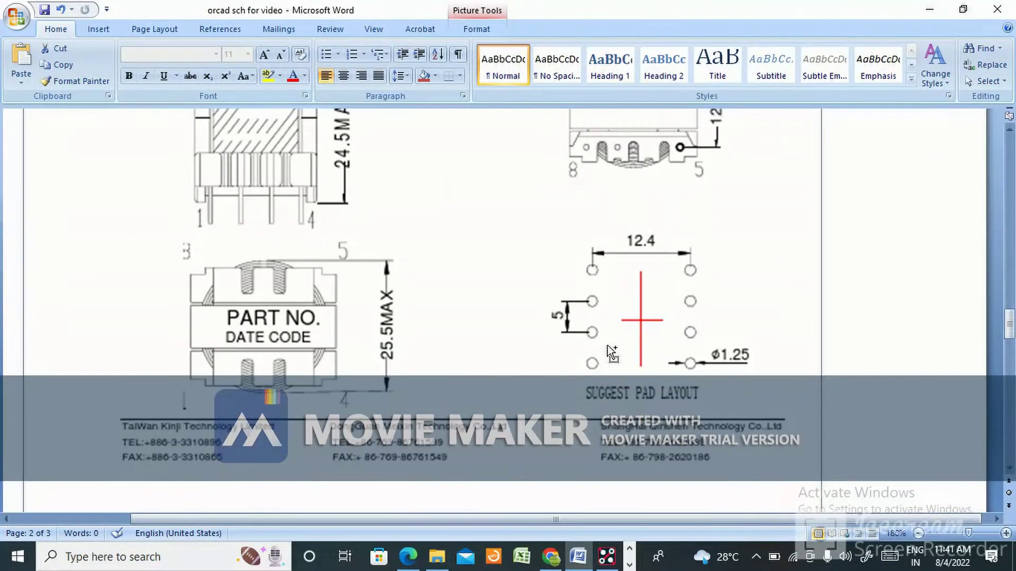
pyautogui.scroll(10, 609, 352)
pyautogui.scroll(-4, 607, 349)
pyautogui.scroll(-8, 607, 349)
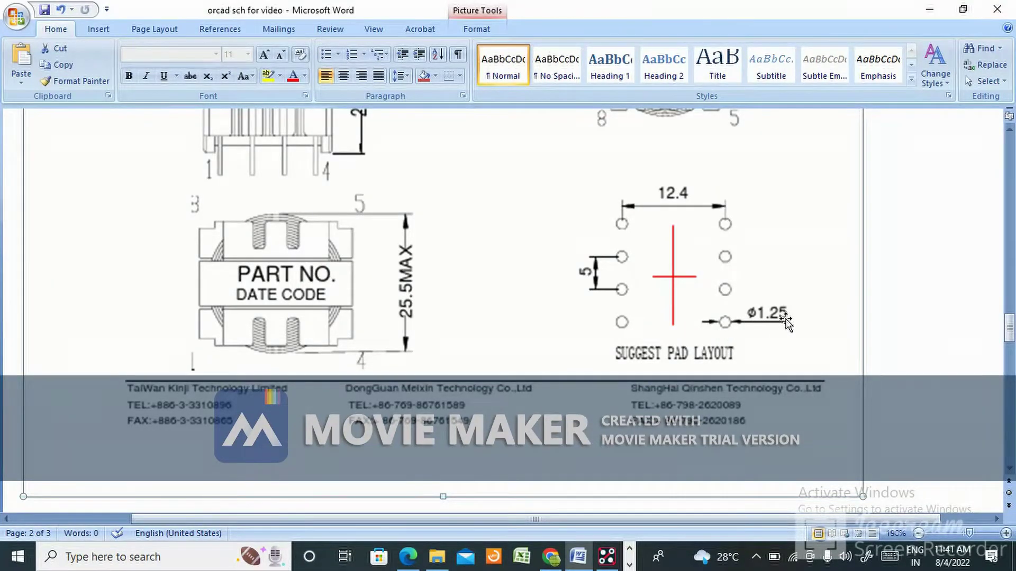
pyautogui.scroll(10, 530, 318)
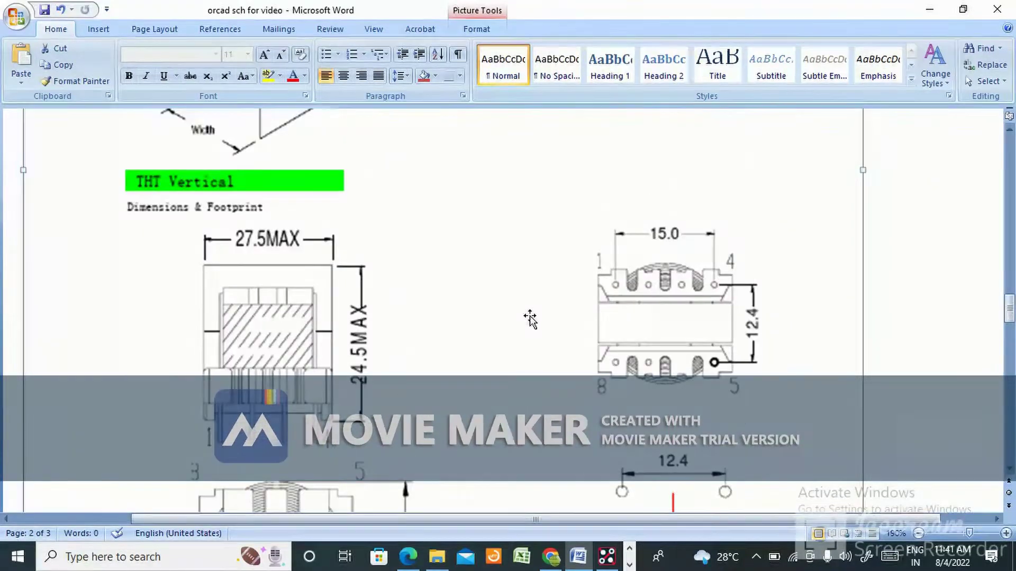
pyautogui.scroll(4, 529, 317)
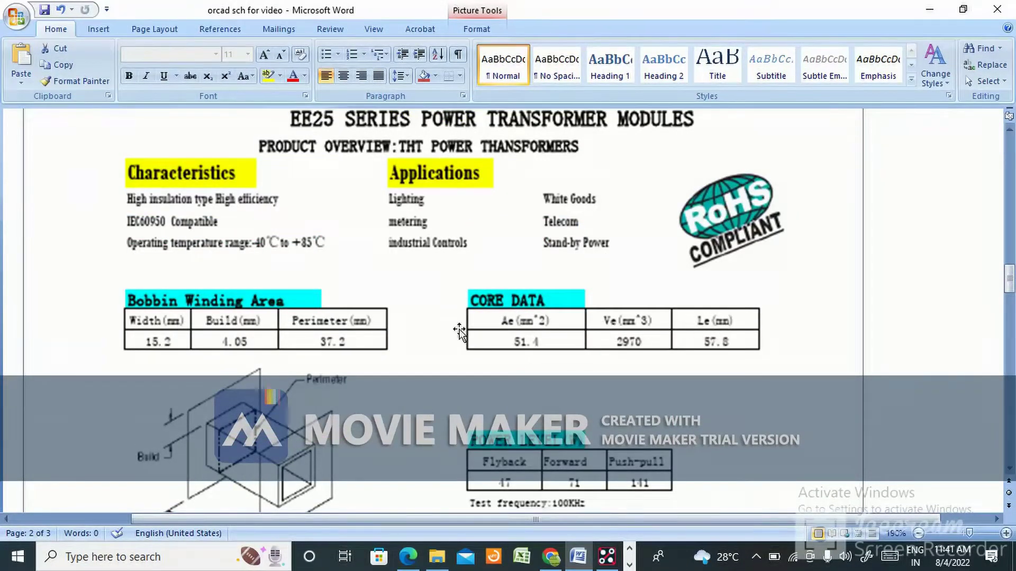
pyautogui.scroll(-12, 655, 332)
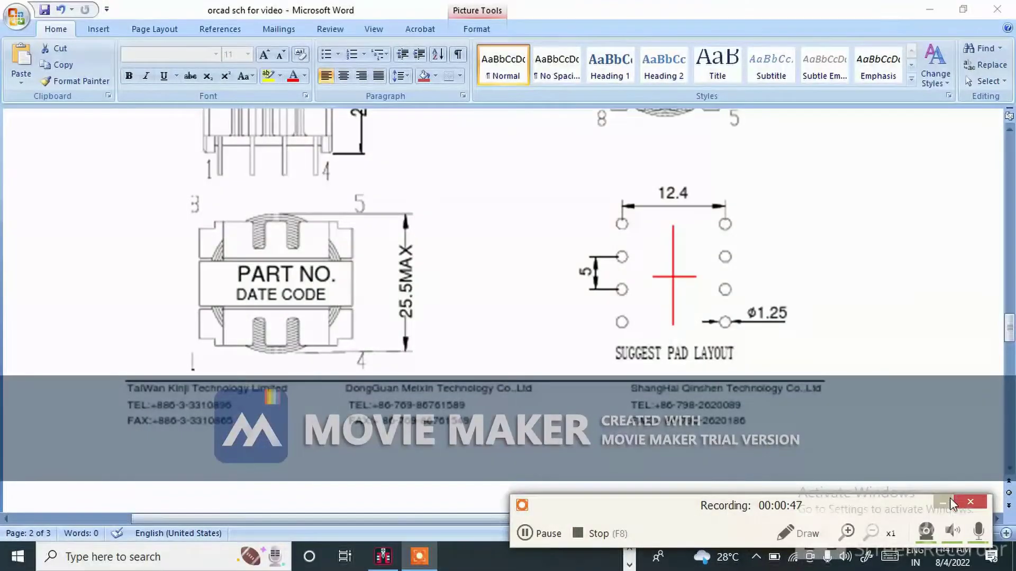
# Step: Switch to Padstack Editor and review the selected padstack usage and pad geometry
pyautogui.click(392, 558)
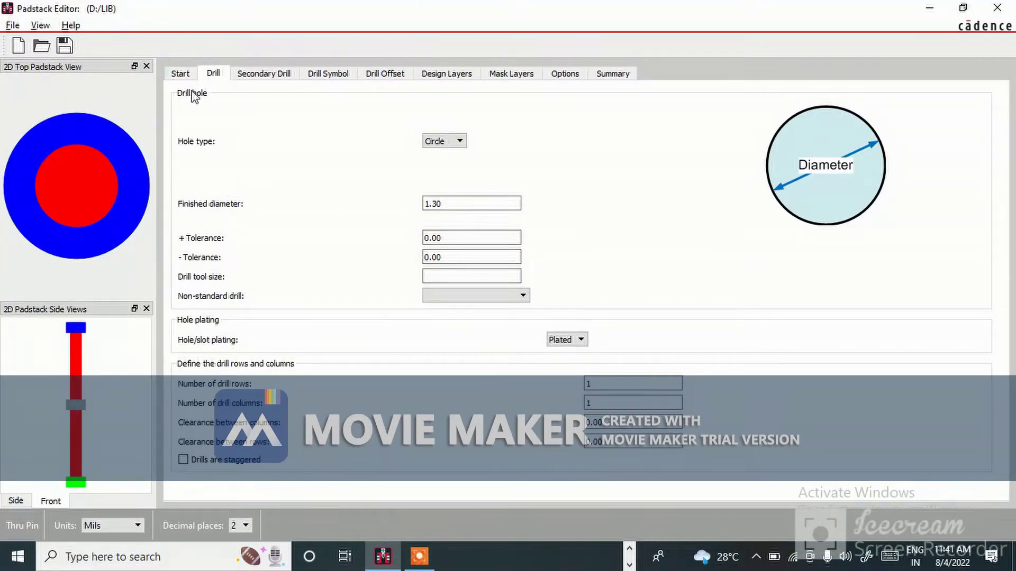
pyautogui.click(179, 74)
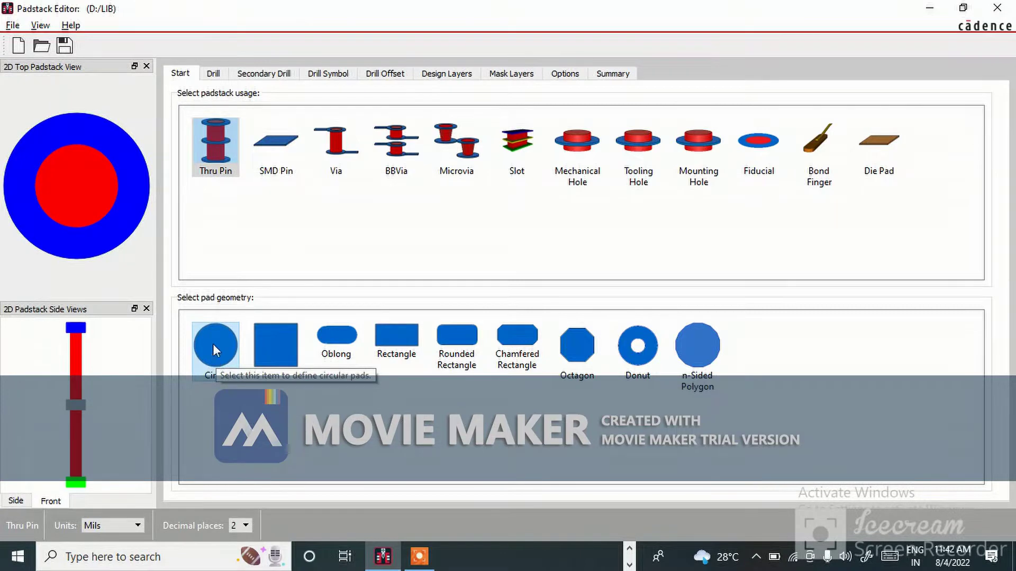
pyautogui.click(212, 74)
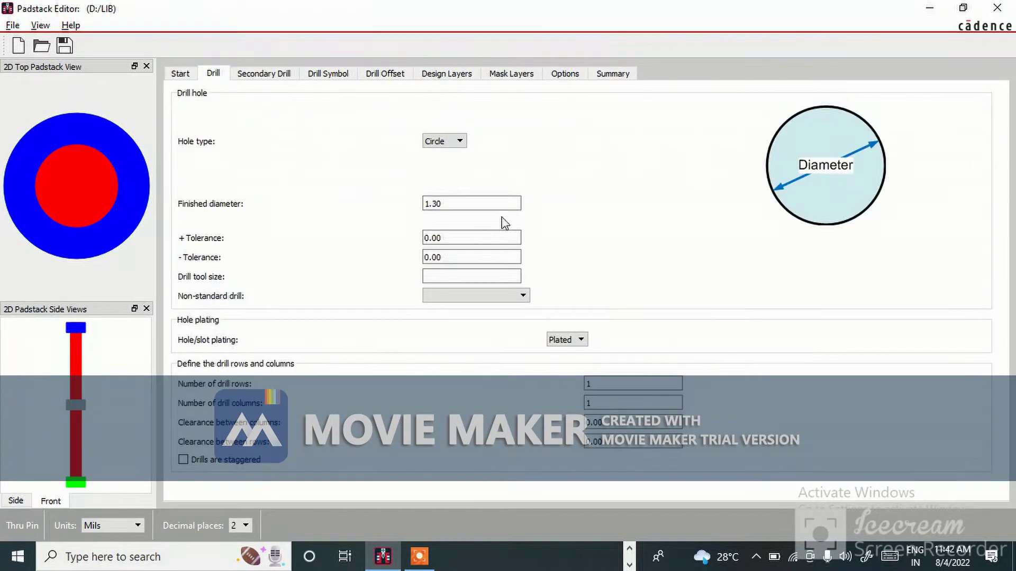
# Step: Change the padstack units to Millimeter, accepting the loss of accuracy, and set the drill hole's finished diameter to 1.25
pyautogui.click(439, 202)
pyautogui.doubleClick(434, 203)
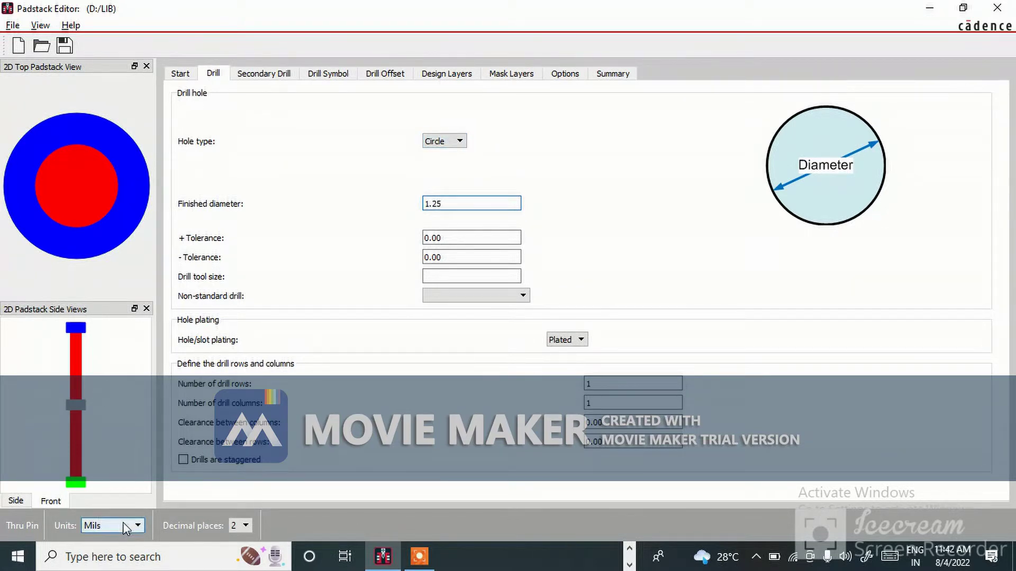
pyautogui.click(139, 526)
pyautogui.click(106, 485)
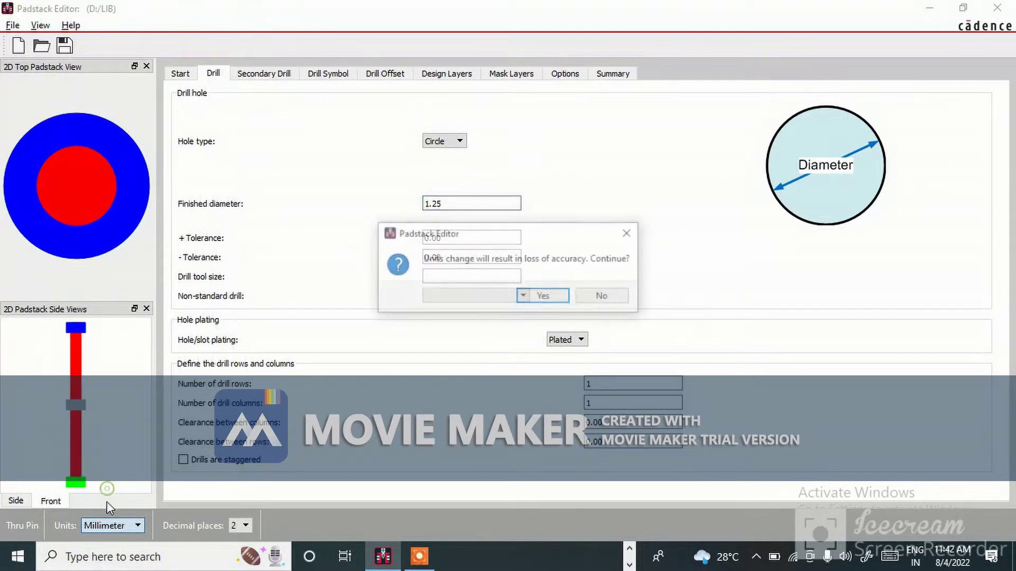
pyautogui.click(544, 296)
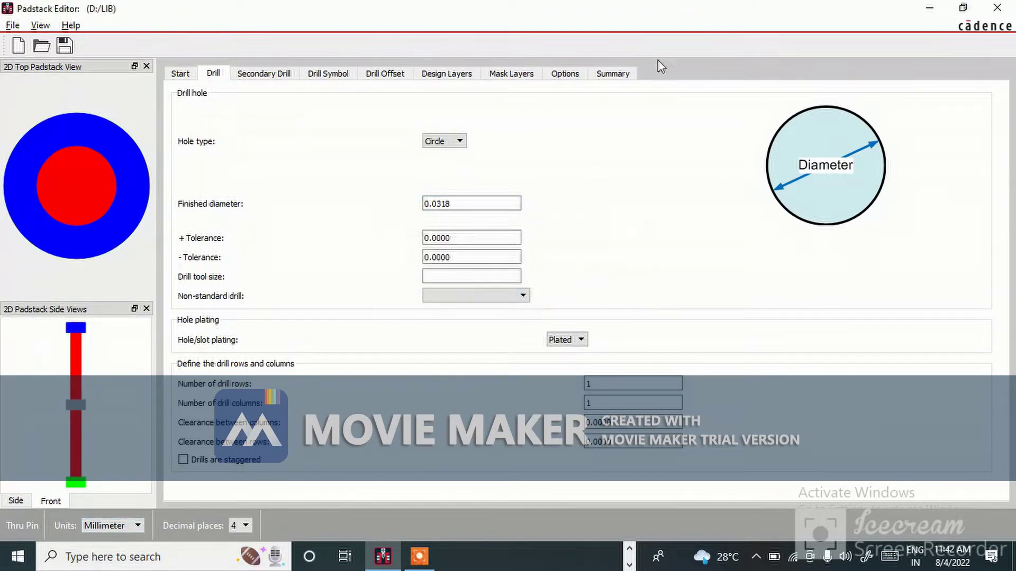
pyautogui.moveTo(518, 204); pyautogui.dragTo(365, 222)
pyautogui.write('1.25')
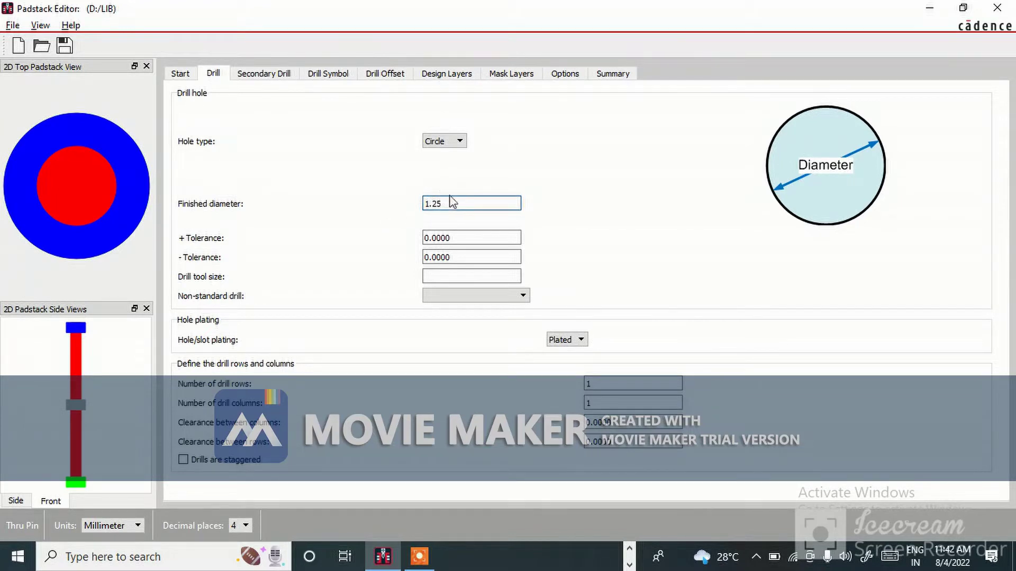
pyautogui.press('Tab')
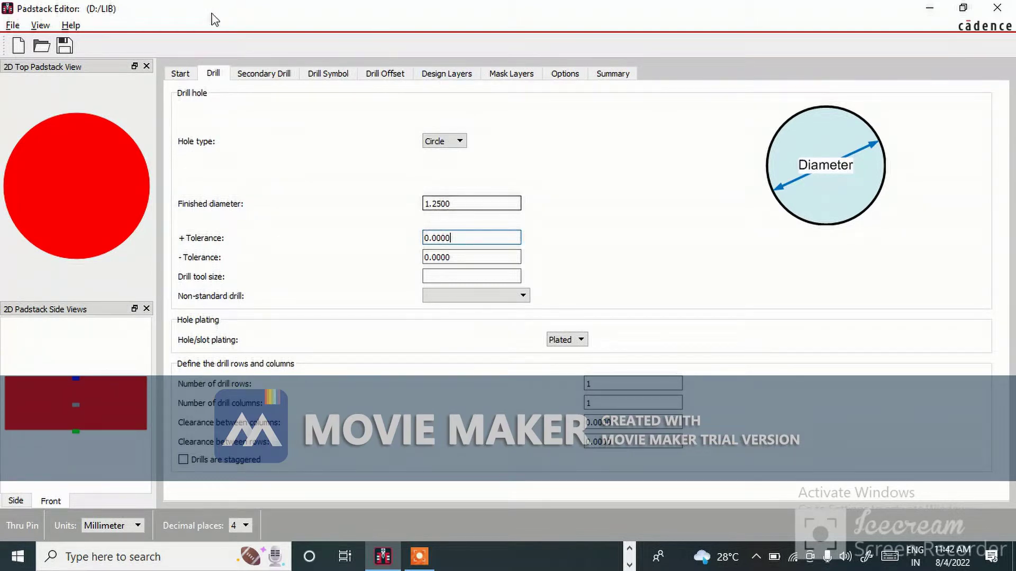
# Step: Define the drill symbol with a figure diameter of 1.25 mm and the character "+"
pyautogui.click(326, 73)
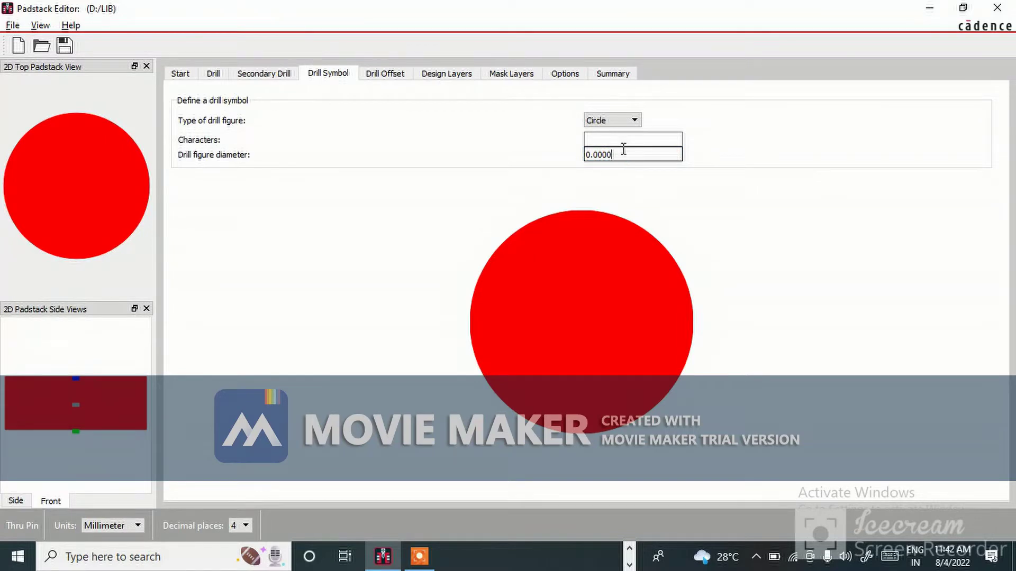
pyautogui.moveTo(624, 155); pyautogui.dragTo(585, 154)
pyautogui.write('1.25')
pyautogui.click(608, 139)
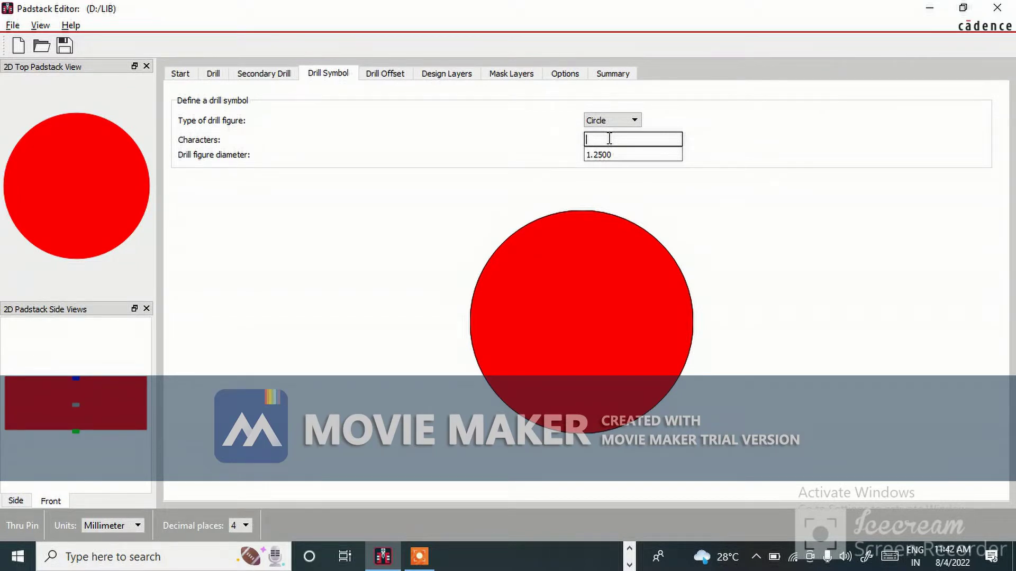
pyautogui.write('+')
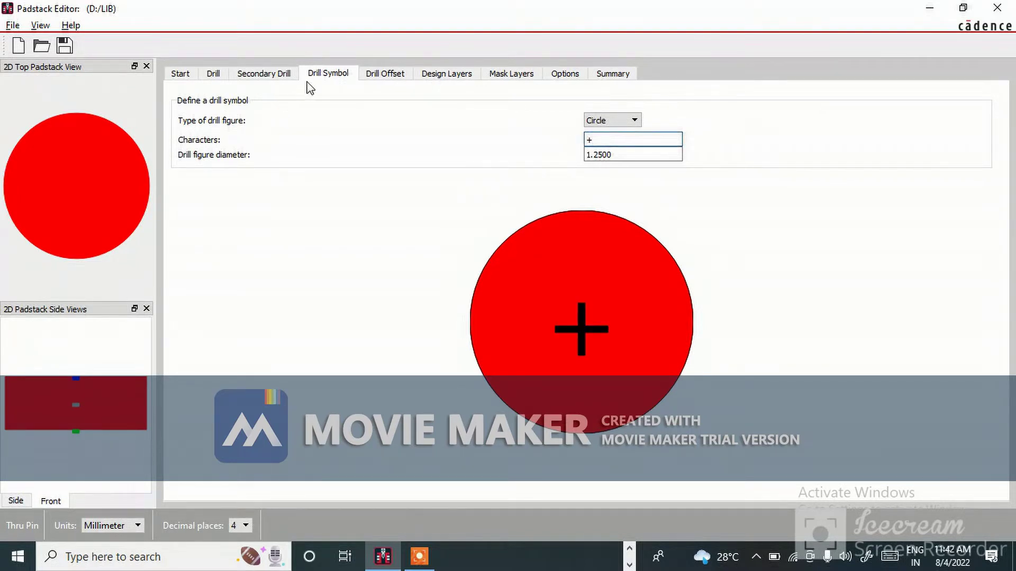
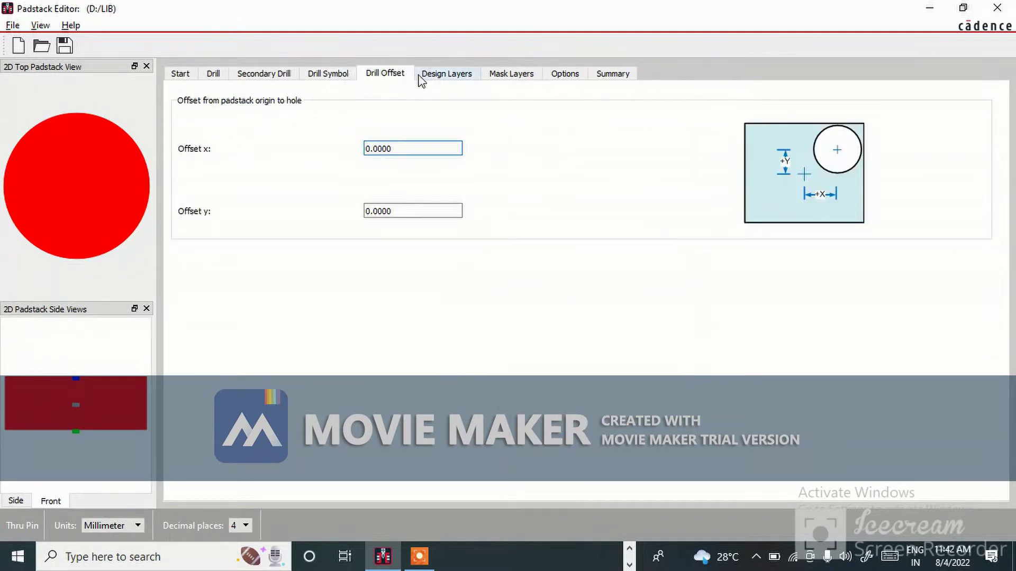
# Step: Set the regular pad diameter on BEGIN LAYER to 2.25 mm
pyautogui.click(354, 137)
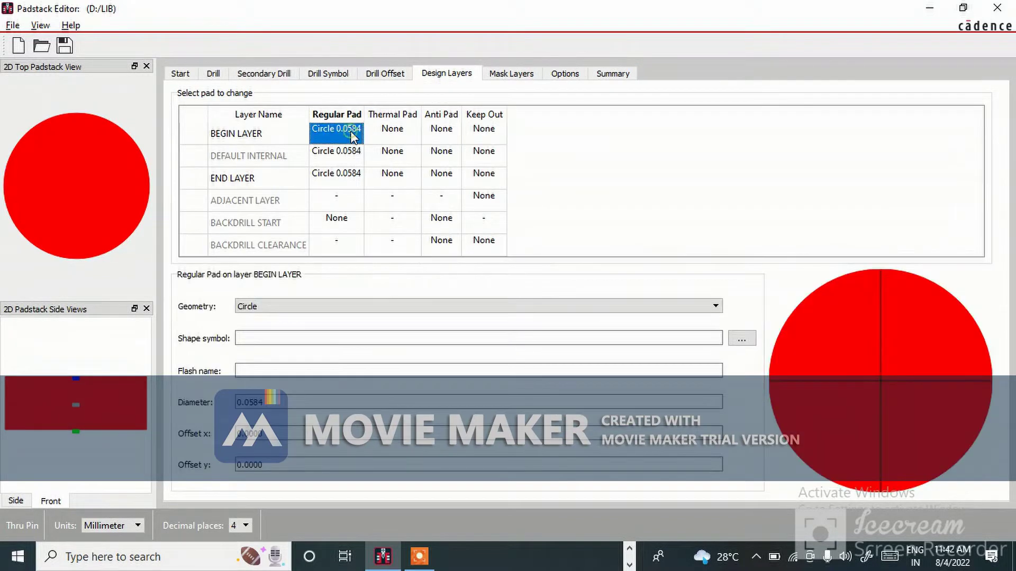
pyautogui.click(279, 400)
pyautogui.moveTo(273, 400); pyautogui.dragTo(241, 401)
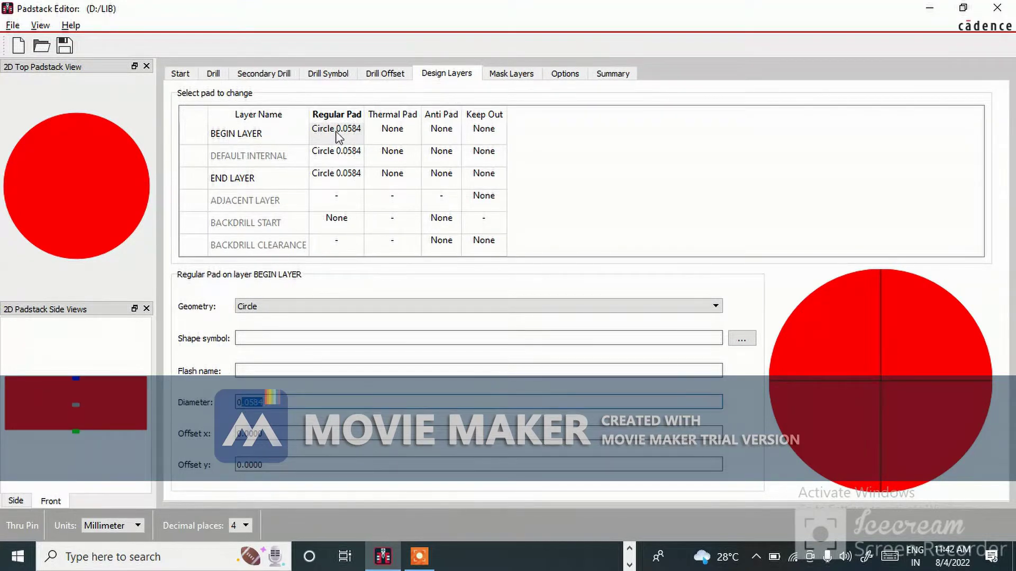
pyautogui.click(275, 402)
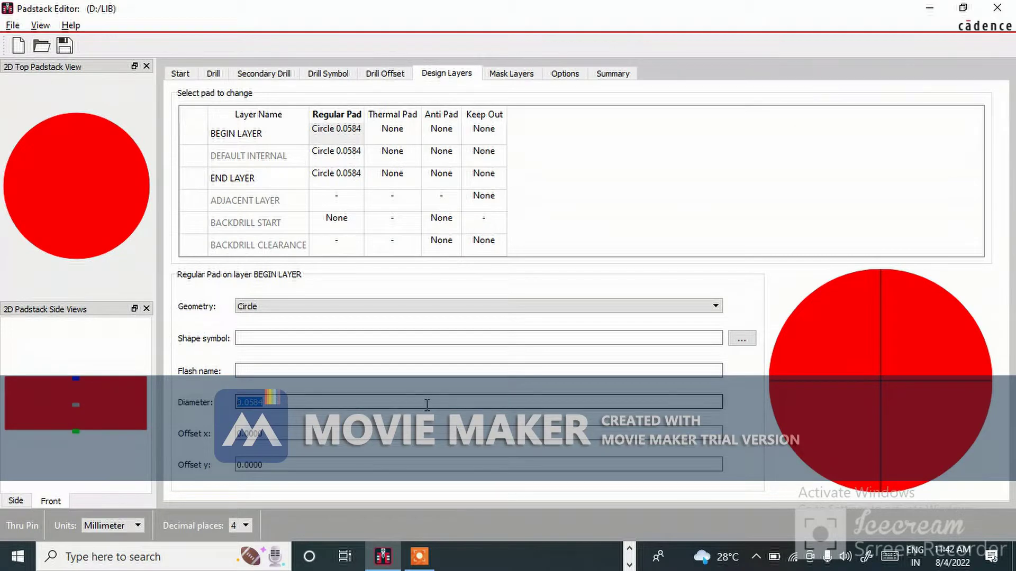
pyautogui.write('2.25')
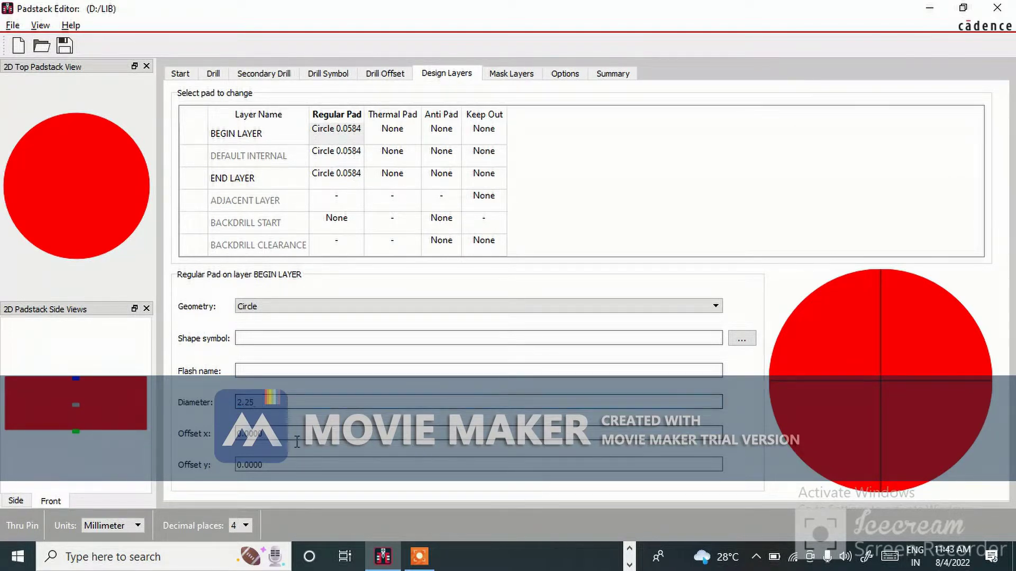
pyautogui.press('Return')
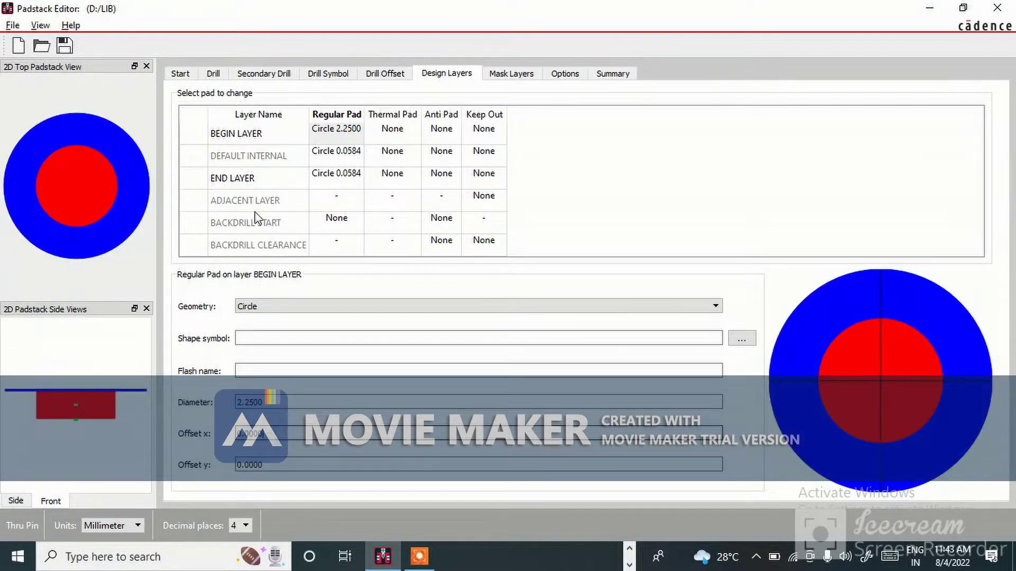
# Step: Keep the DEFAULT INTERNAL regular pad as a circle and set its diameter to 2.25 mm
pyautogui.click(326, 154)
pyautogui.click(275, 307)
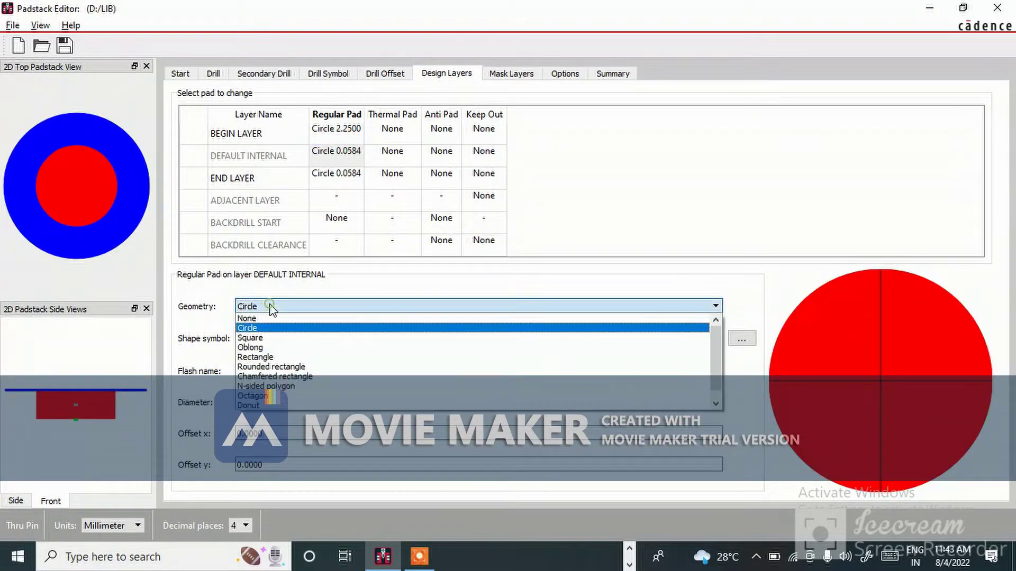
pyautogui.click(268, 330)
pyautogui.doubleClick(275, 403)
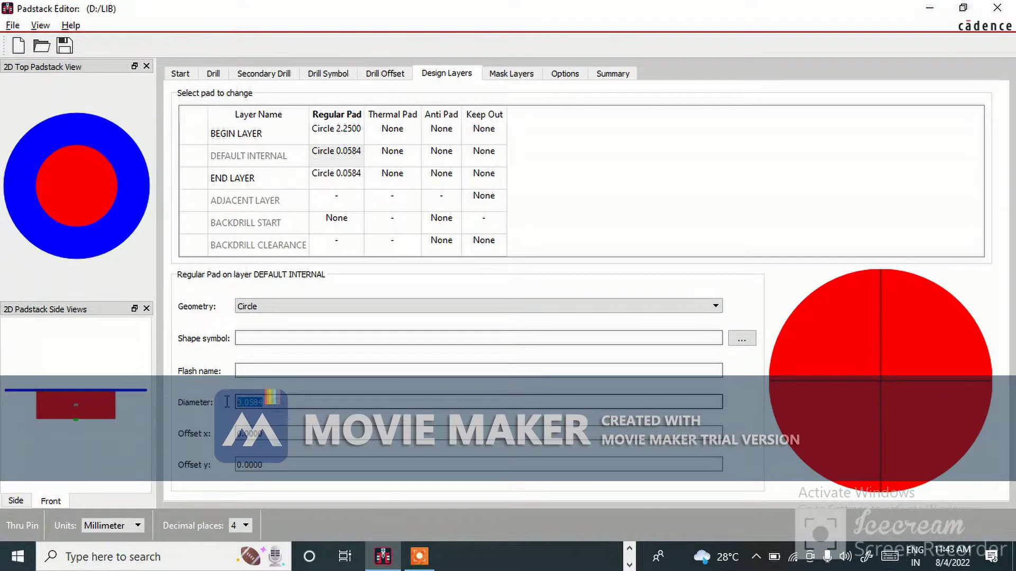
pyautogui.write('2.25')
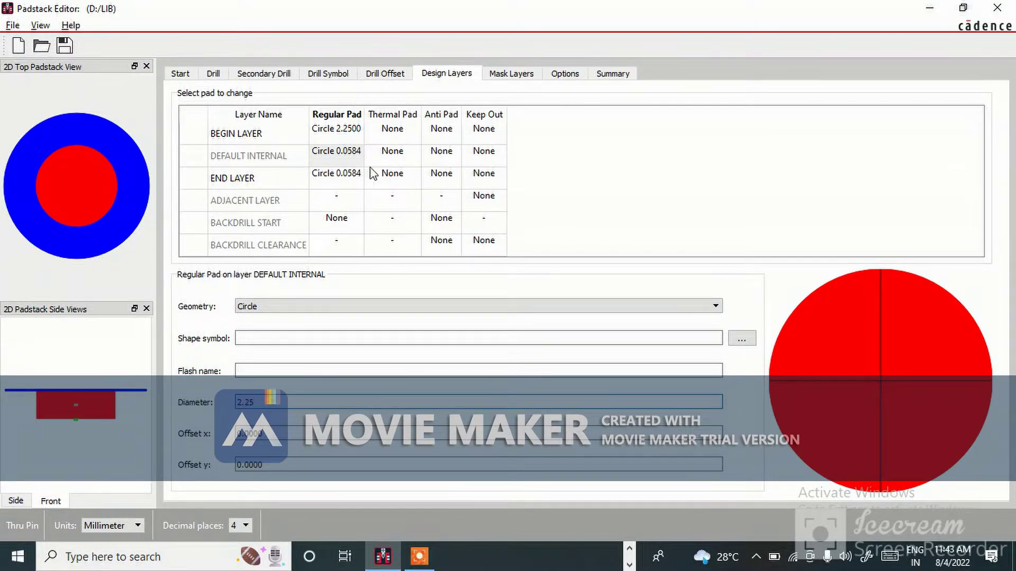
pyautogui.click(340, 152)
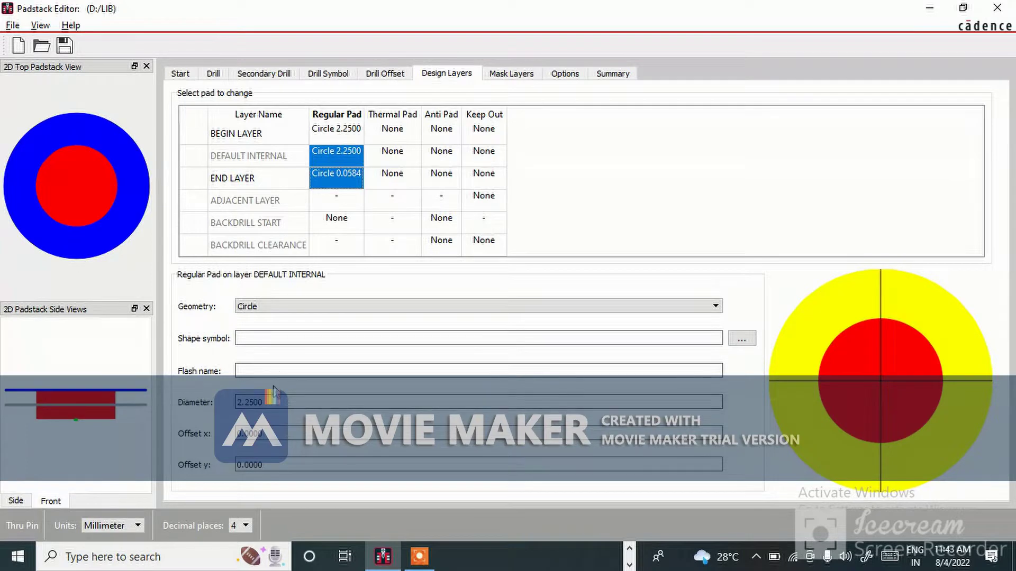
# Step: Set the regular pad diameter on END LAYER to 2.25 mm
pyautogui.click(353, 180)
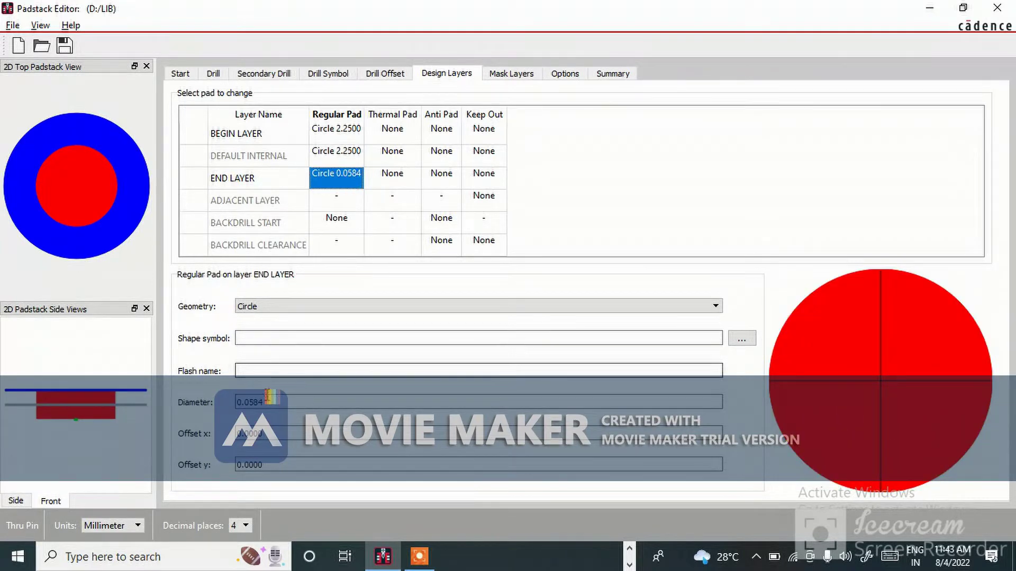
pyautogui.doubleClick(270, 401)
pyautogui.write('2.25')
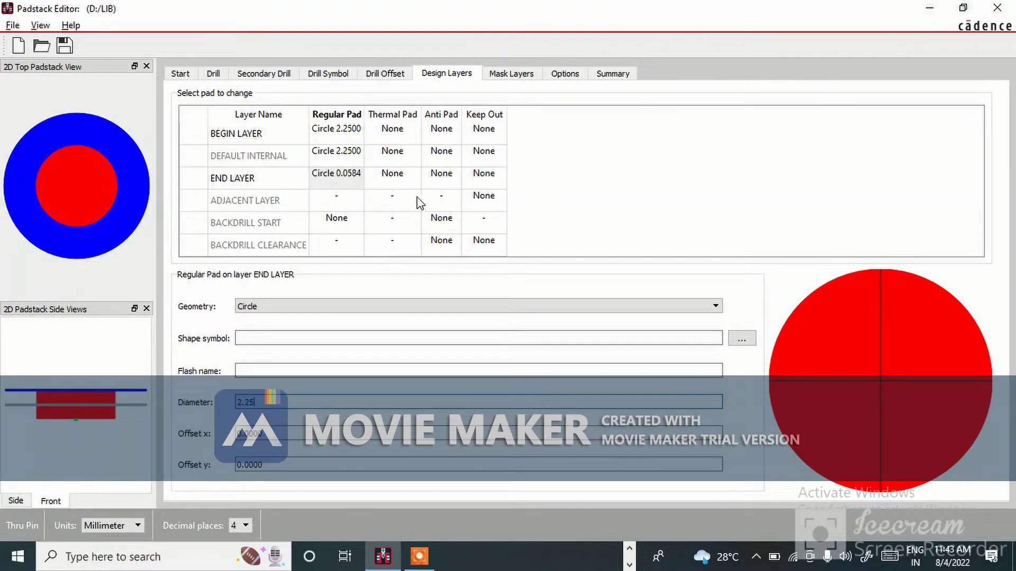
pyautogui.click(349, 180)
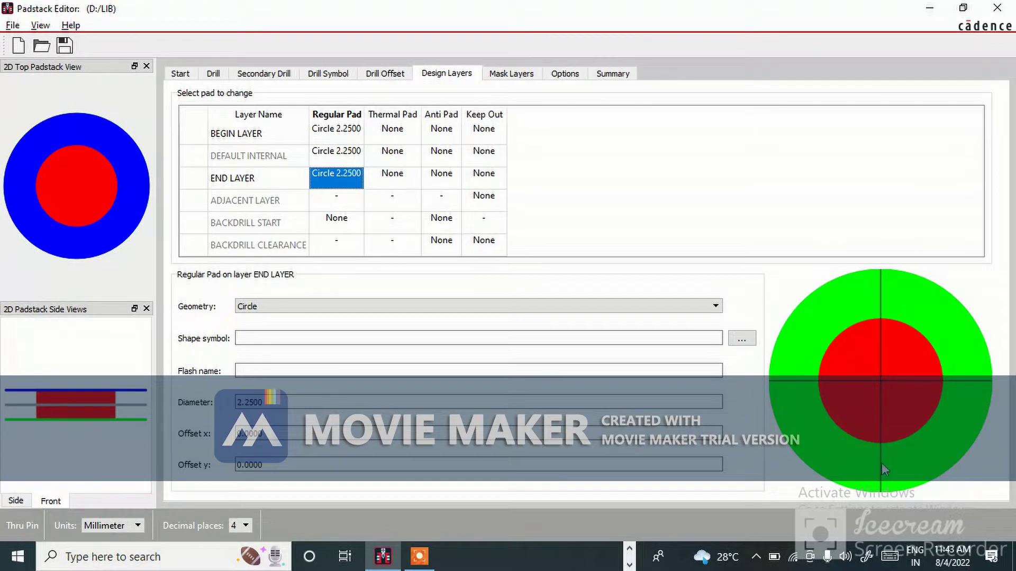
# Step: Set the SOLDERMASK_TOP pad diameter to 2.35 mm, keeping its geometry as a circle
pyautogui.click(516, 77)
pyautogui.click(302, 129)
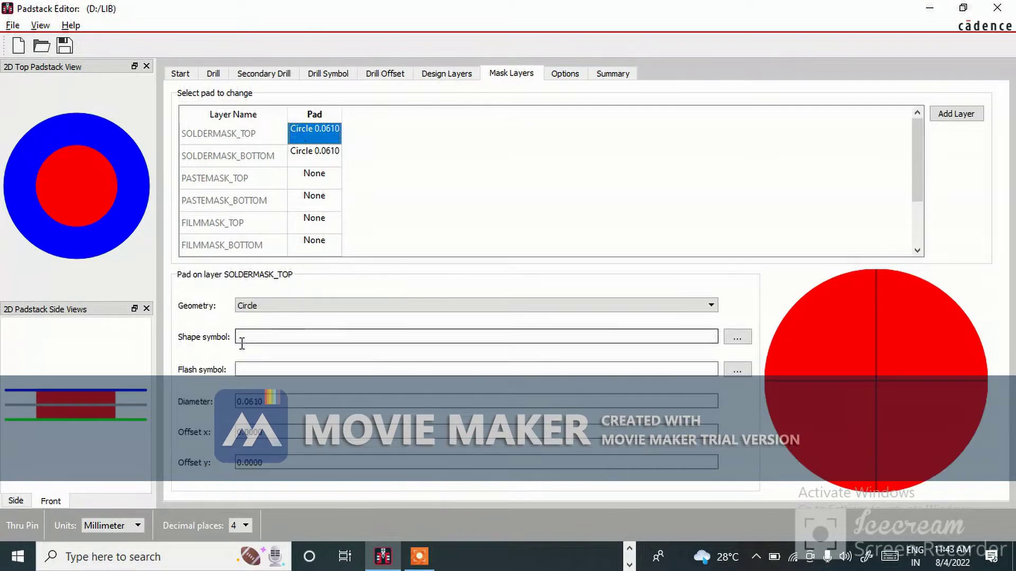
pyautogui.click(298, 307)
pyautogui.click(297, 308)
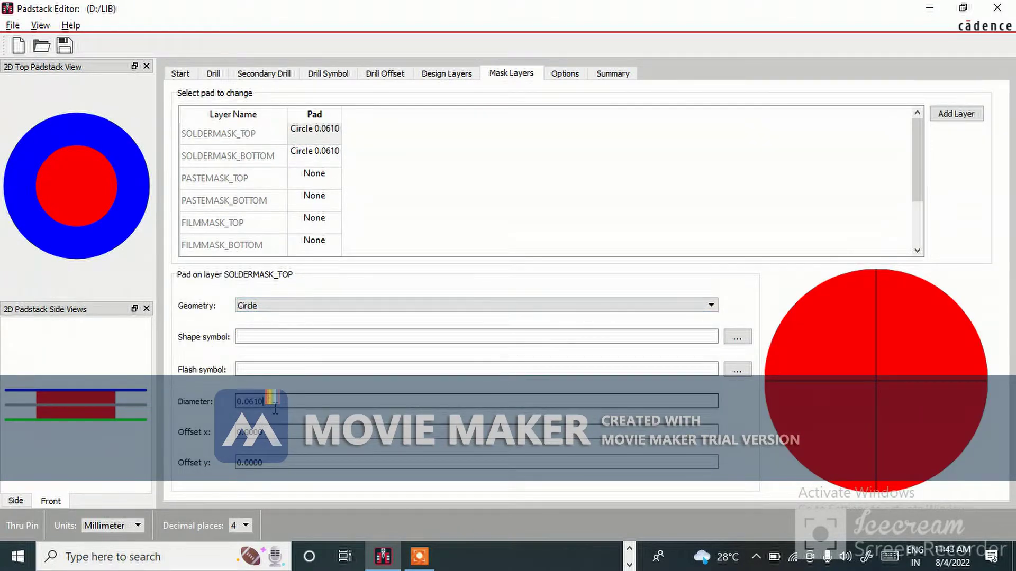
pyautogui.doubleClick(252, 403)
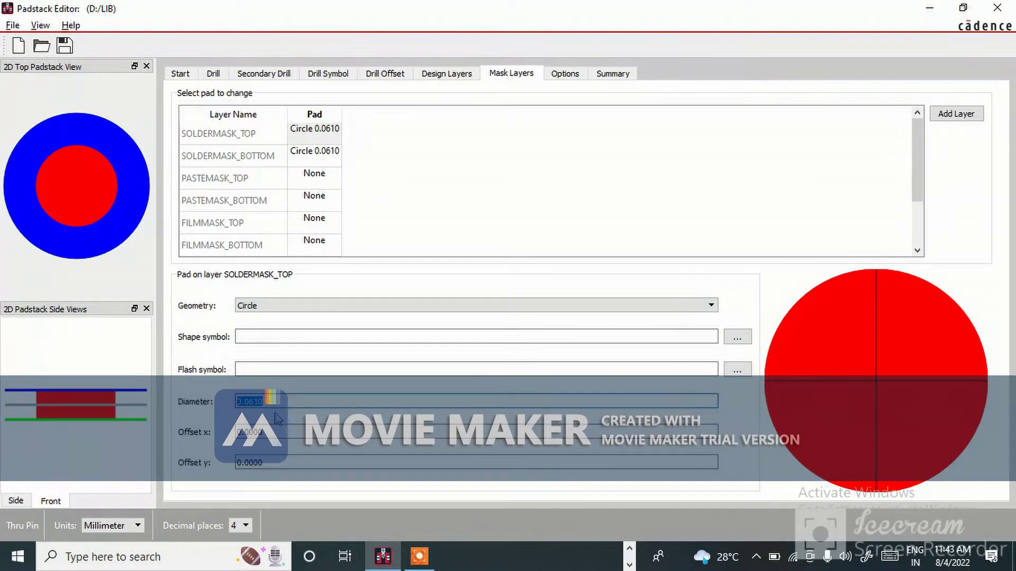
pyautogui.click(454, 75)
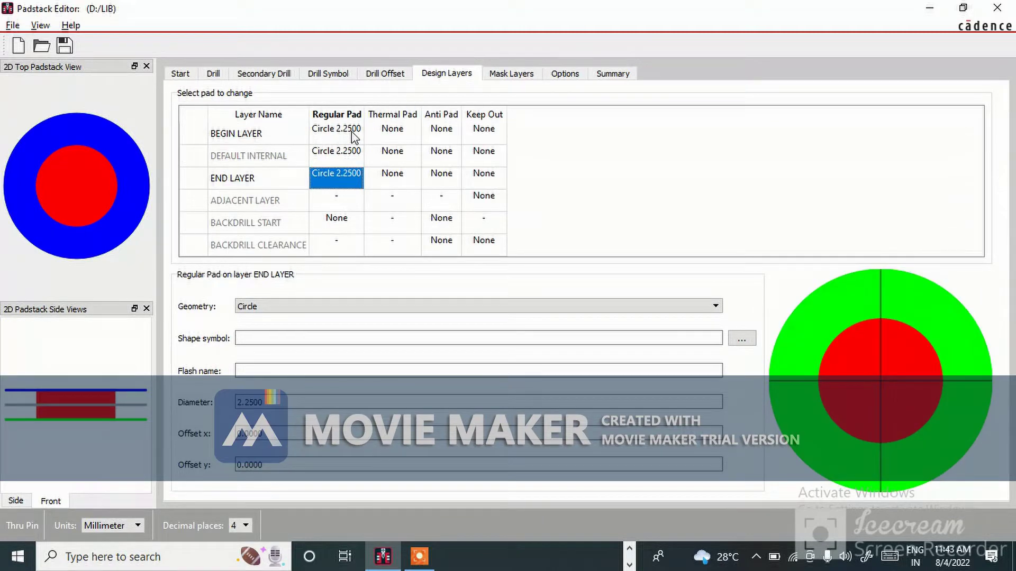
pyautogui.click(506, 76)
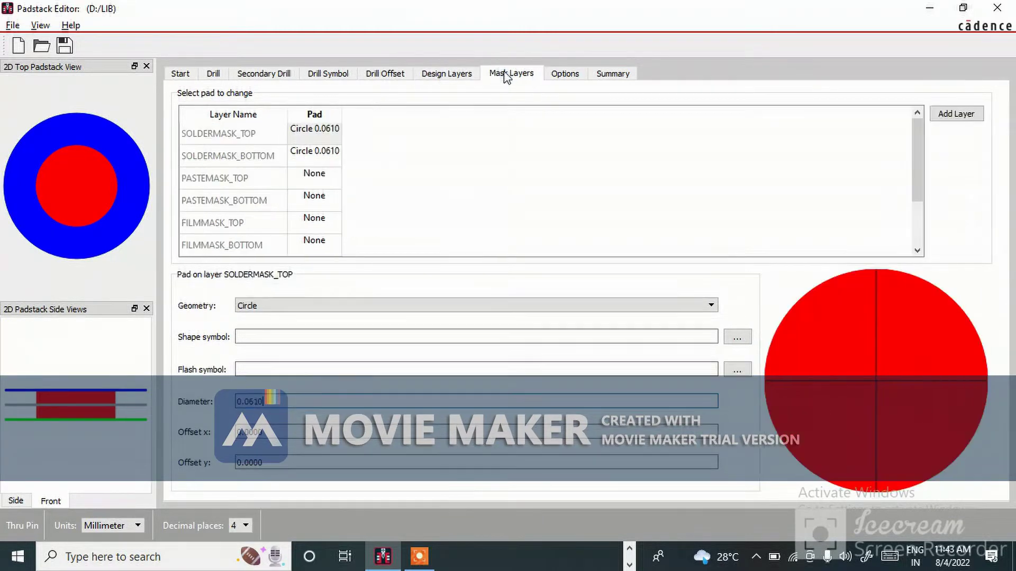
pyautogui.doubleClick(249, 402)
pyautogui.write('2.35')
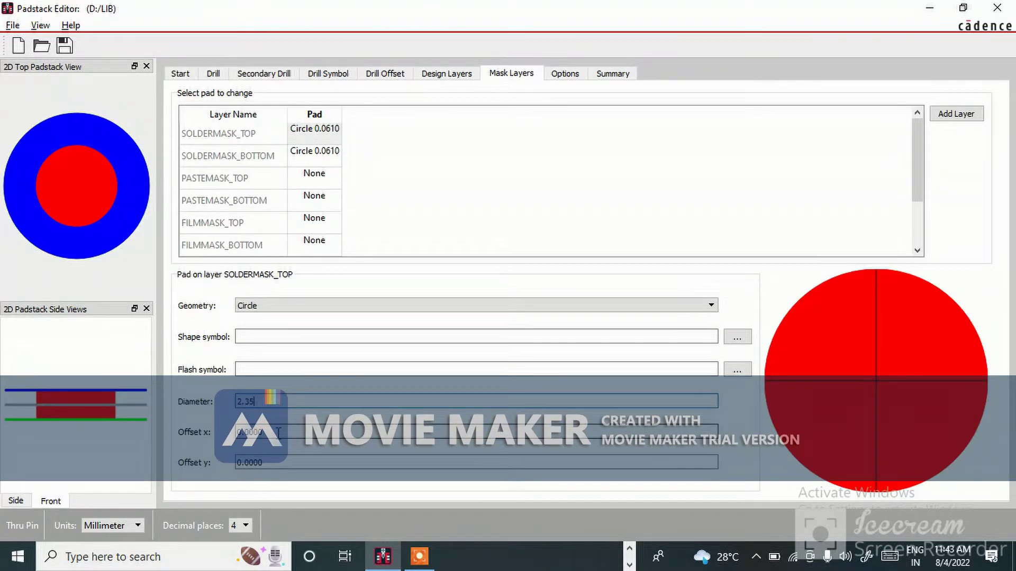
pyautogui.press('Tab')
pyautogui.write('2')
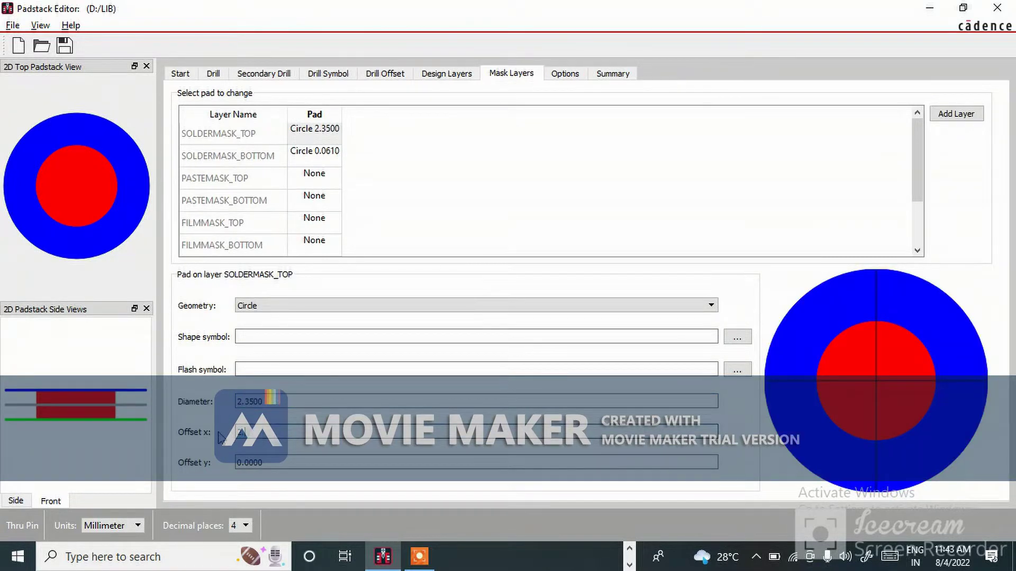
pyautogui.press('Tab')
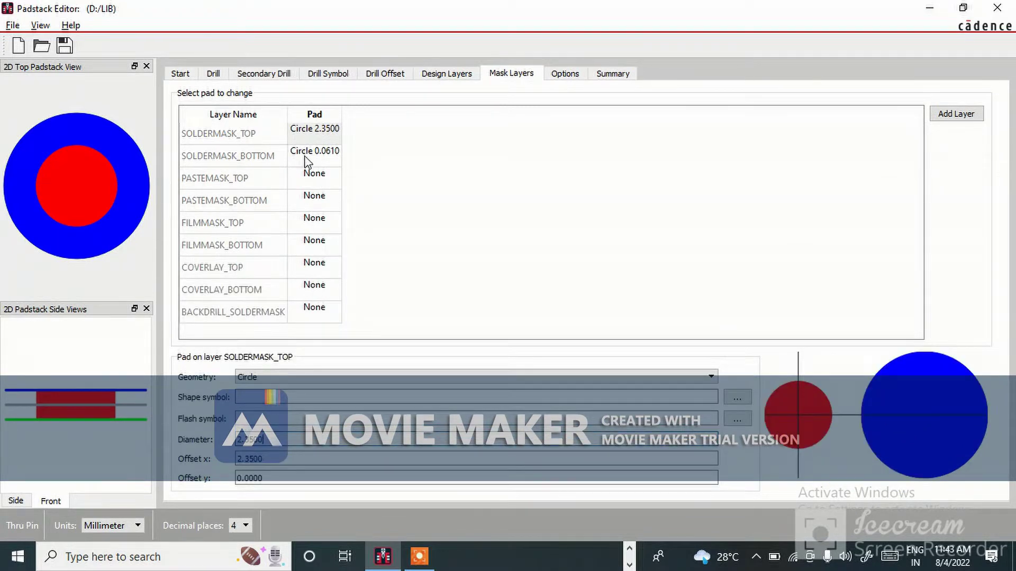
pyautogui.click(305, 158)
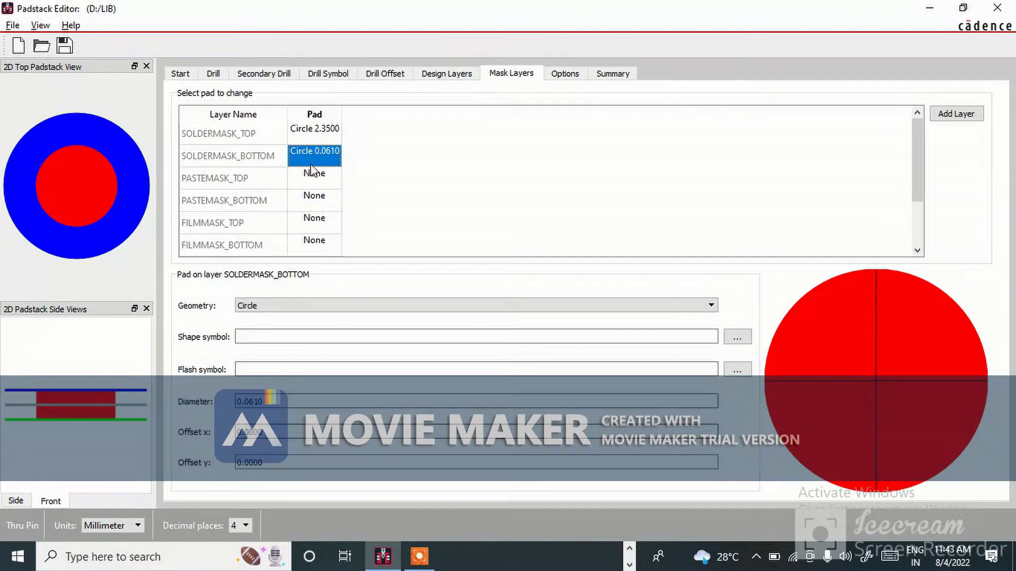
pyautogui.click(321, 136)
pyautogui.moveTo(268, 460); pyautogui.dragTo(229, 462)
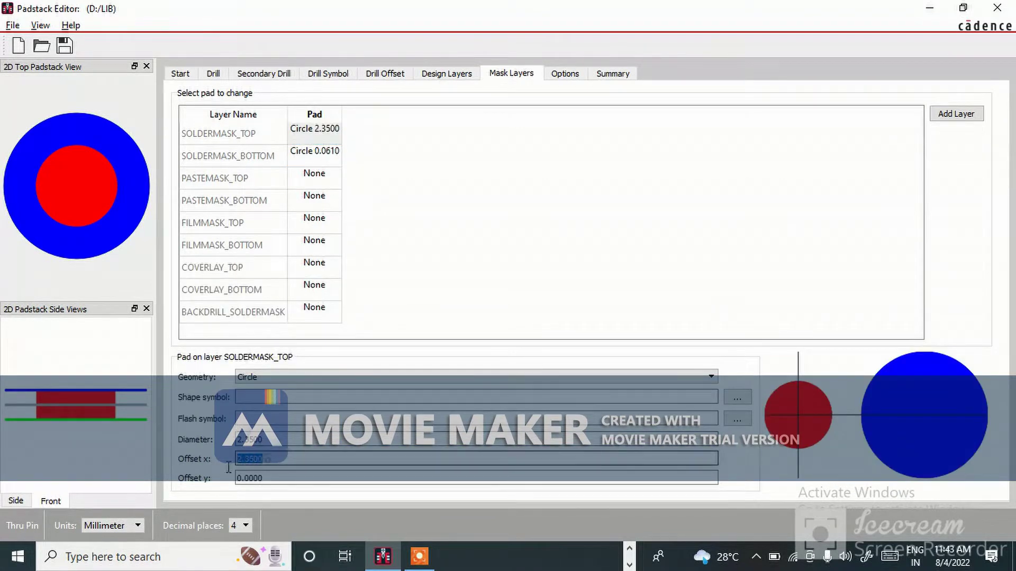
pyautogui.write('2')
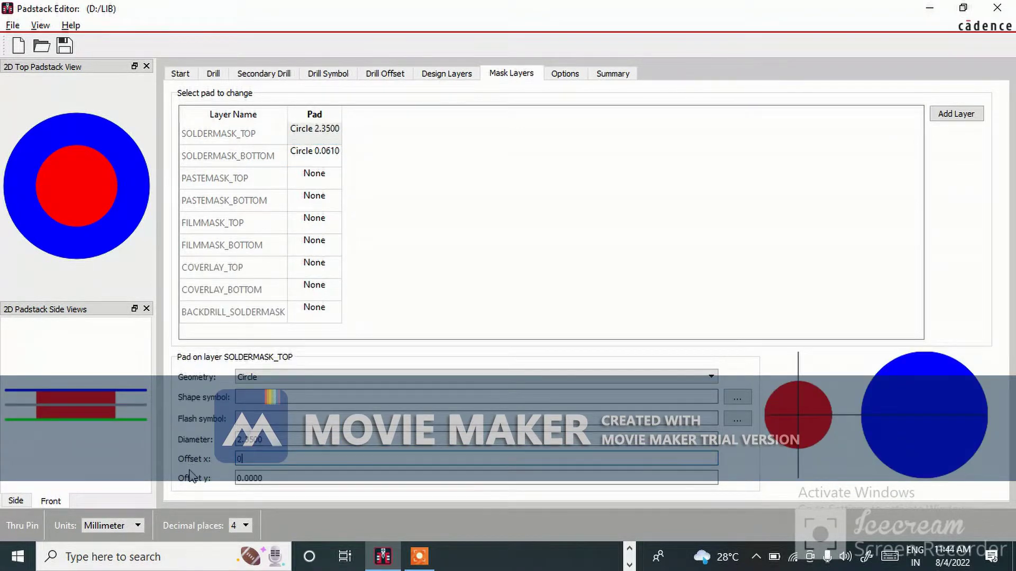
pyautogui.write('.3500')
pyautogui.press('Return')
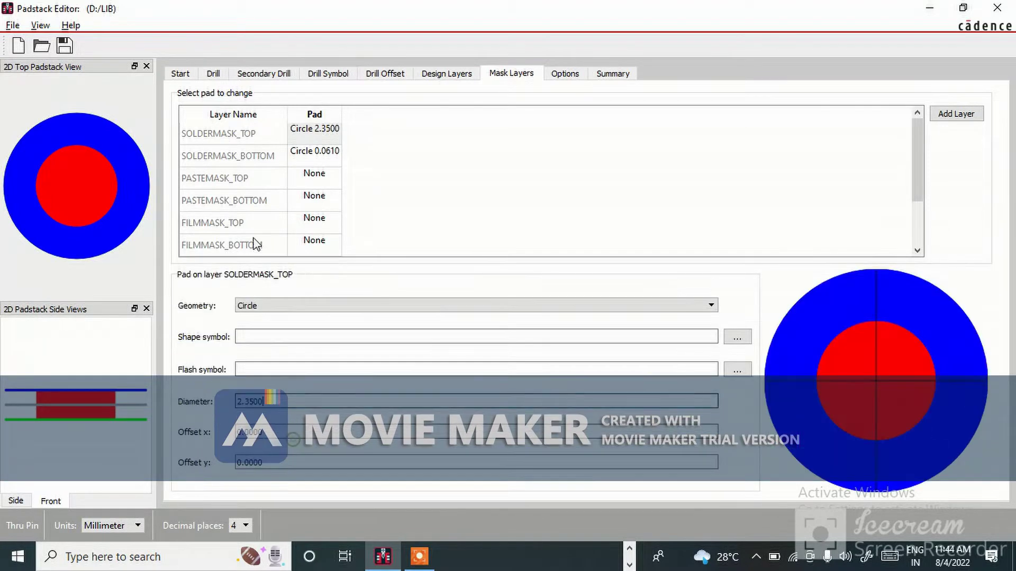
# Step: Set the SOLDERMASK_BOTTOM pad diameter to 2.35 mm
pyautogui.click(334, 155)
pyautogui.doubleClick(250, 401)
pyautogui.write('2.35')
pyautogui.press('Return')
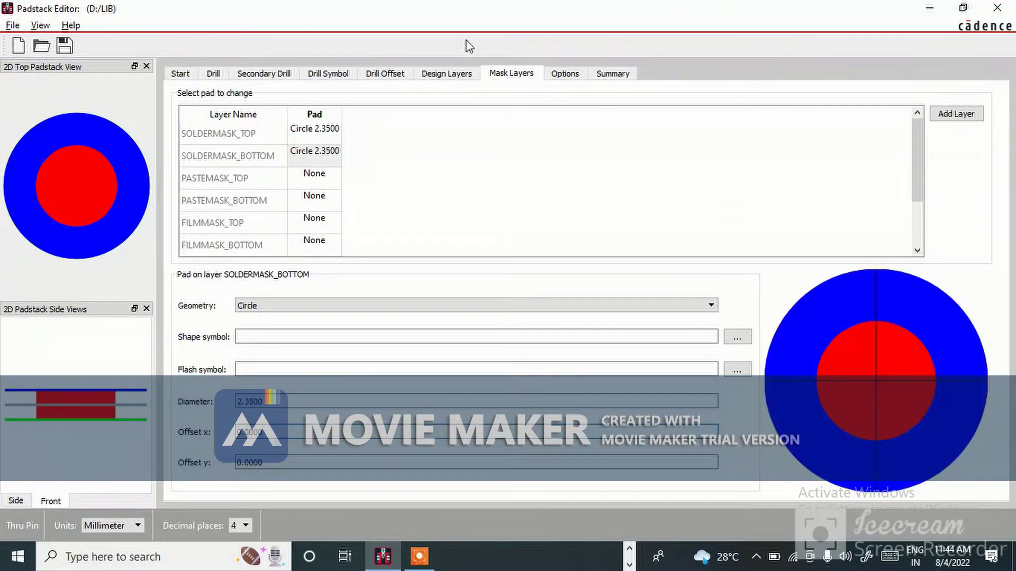
# Step: Save the padstack in D:\LIB under the file name cir_1p25dX2P25P
pyautogui.click(16, 27)
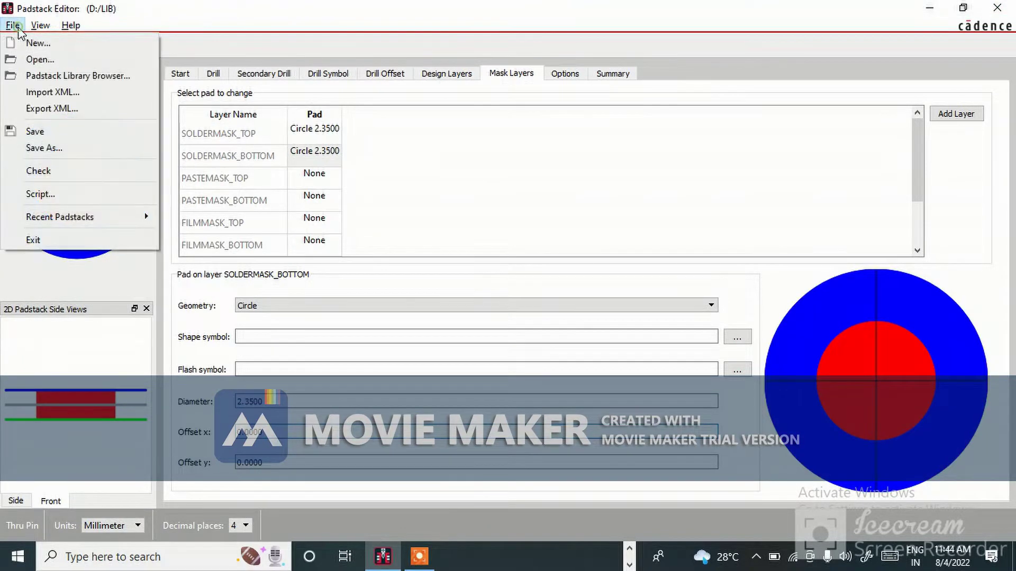
pyautogui.click(45, 149)
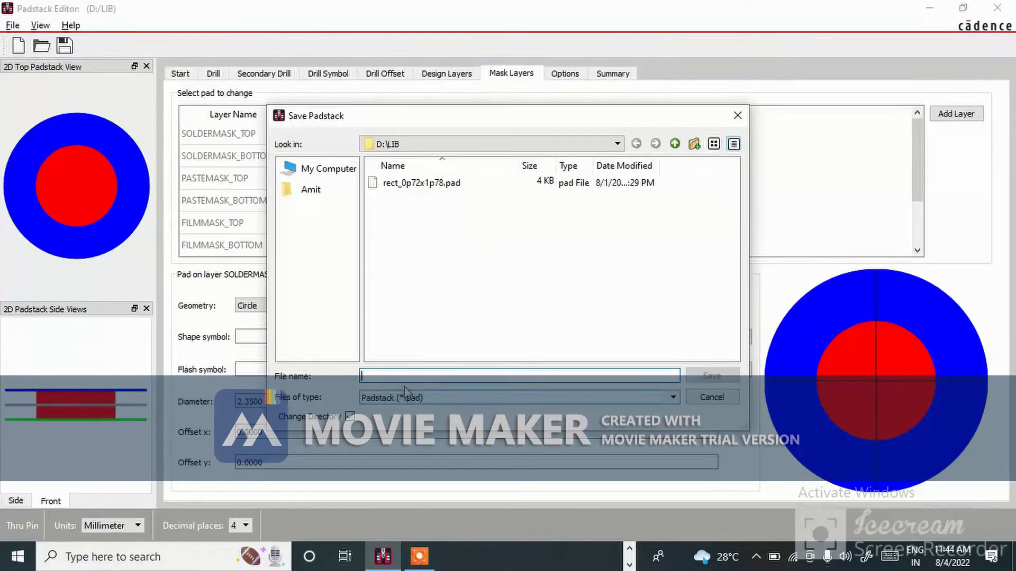
pyautogui.write('cir_1p25dX2P25P')
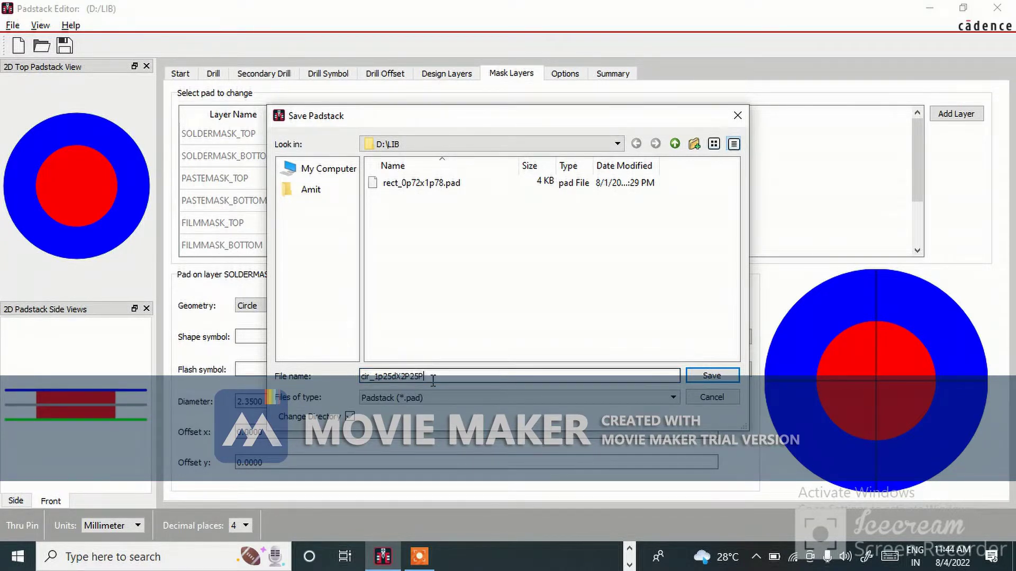
pyautogui.click(710, 376)
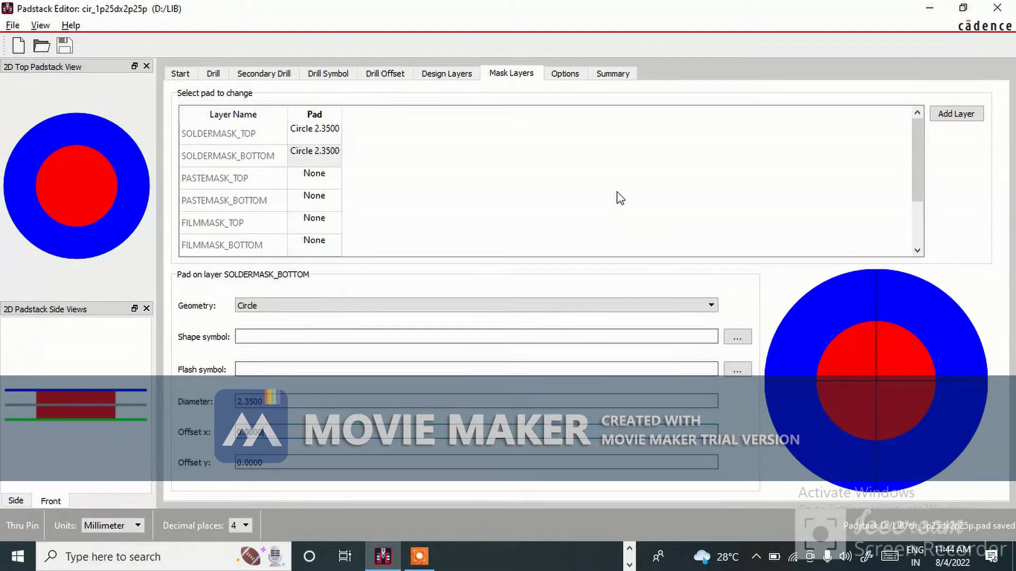
# Step: Switch to the transformer package drawing in Allegro and set its design user units to Millimeter
pyautogui.click(629, 550)
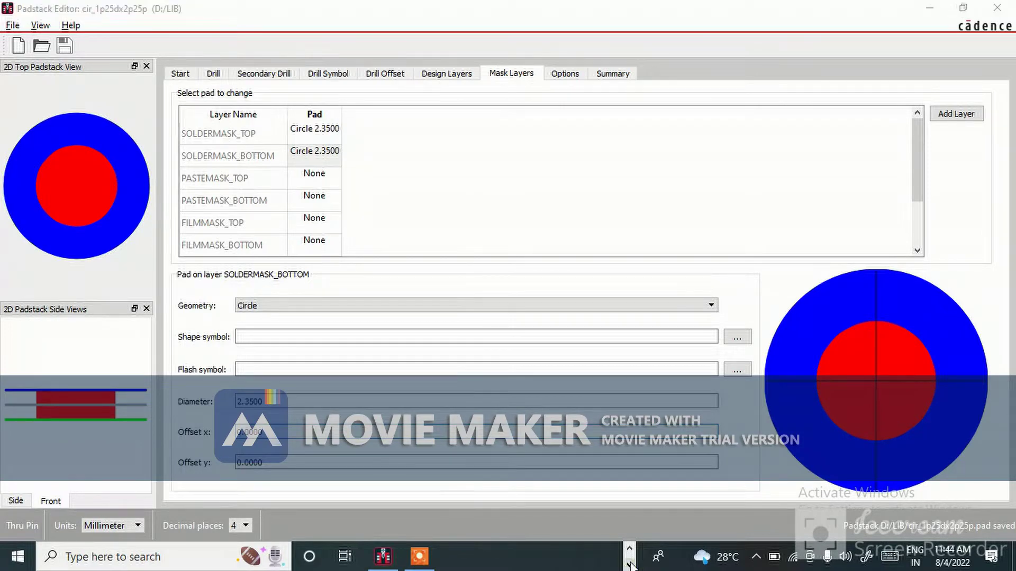
pyautogui.click(606, 557)
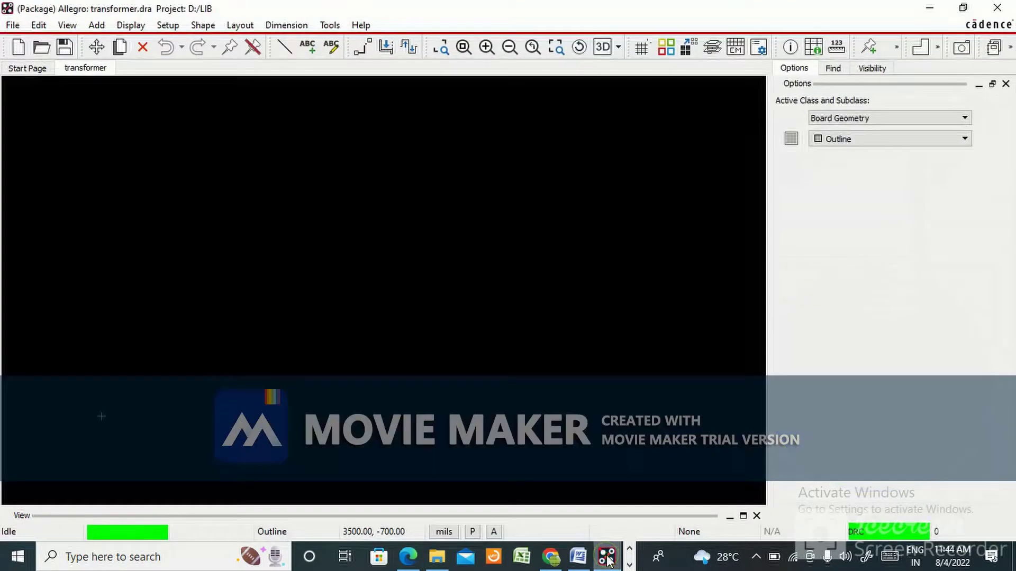
pyautogui.click(367, 313)
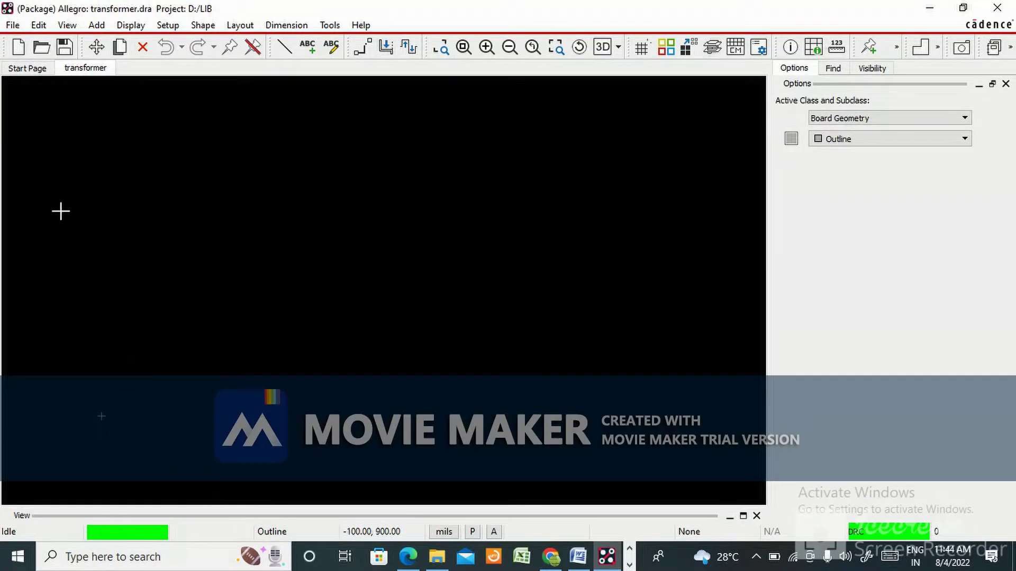
pyautogui.click(168, 26)
pyautogui.click(190, 43)
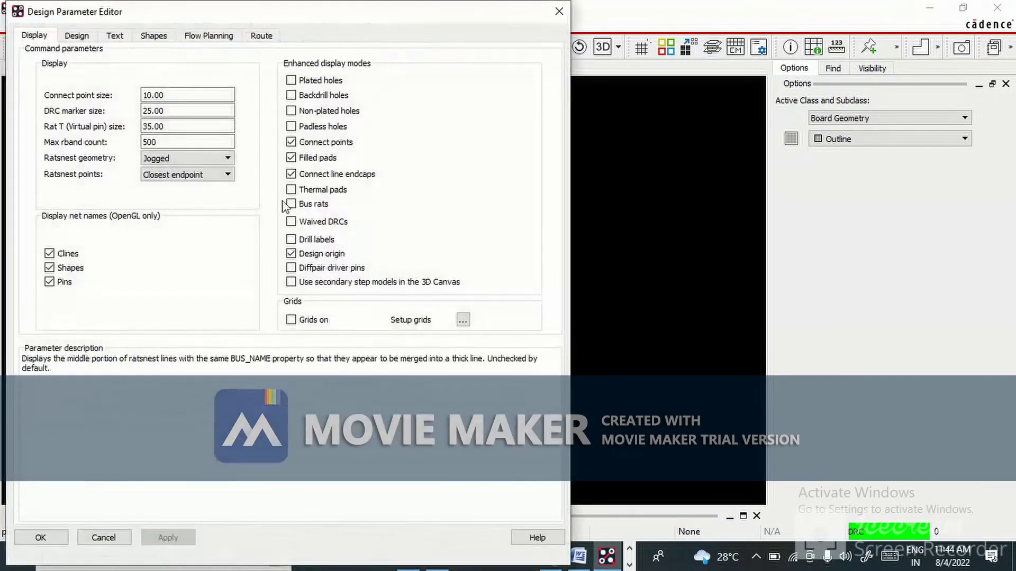
pyautogui.click(75, 37)
pyautogui.click(166, 84)
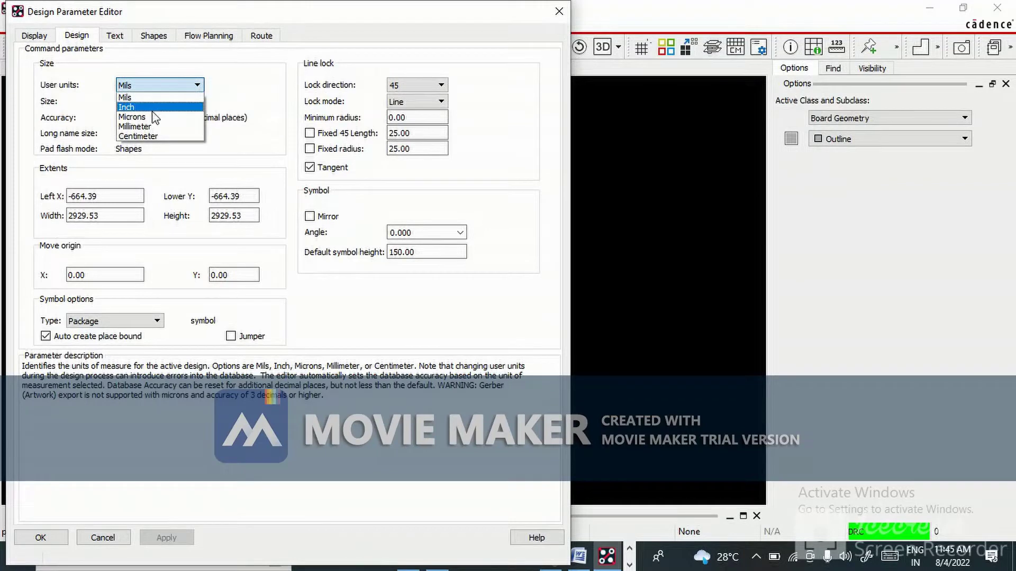
pyautogui.click(135, 126)
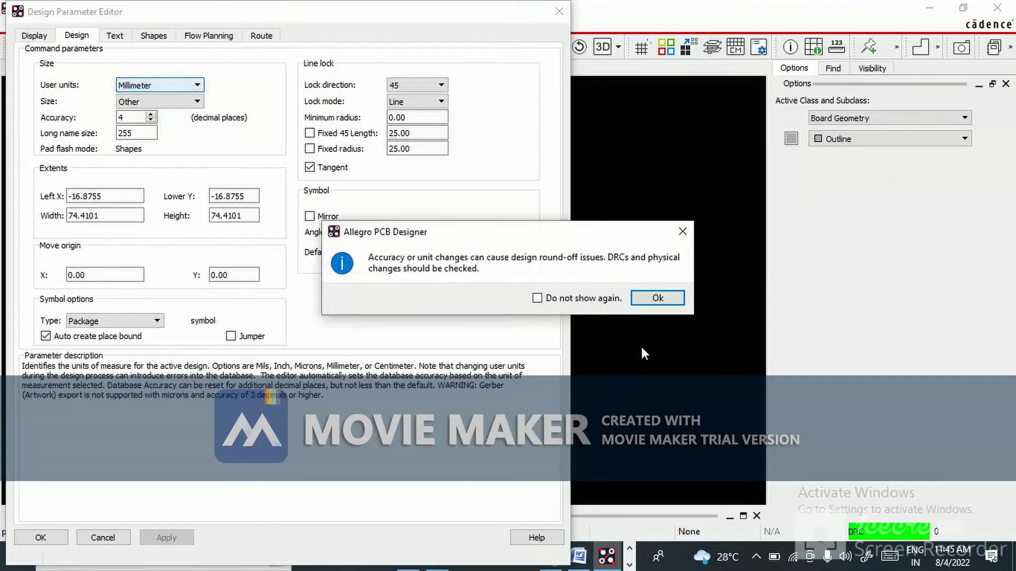
pyautogui.click(656, 297)
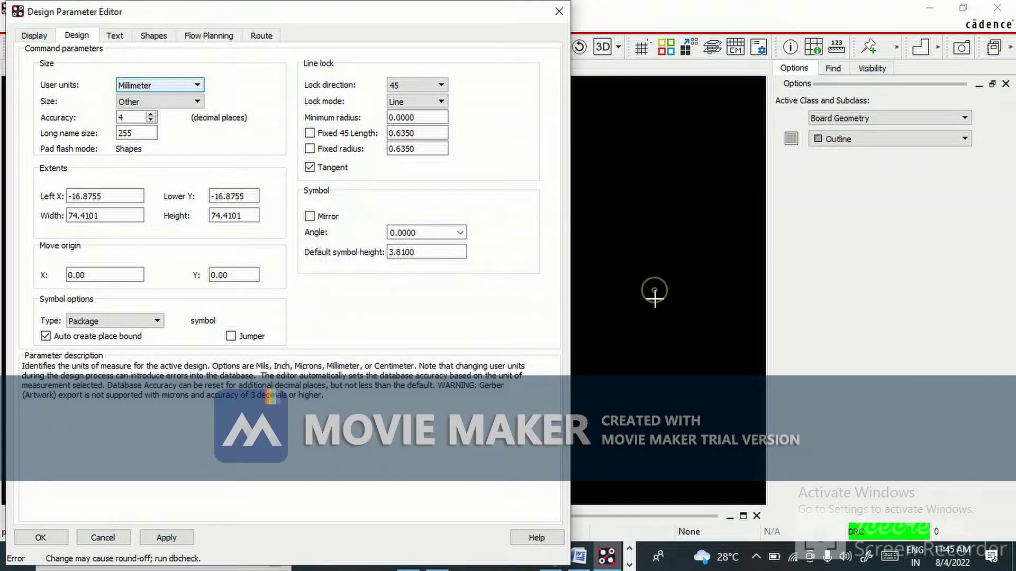
pyautogui.click(168, 537)
pyautogui.click(37, 538)
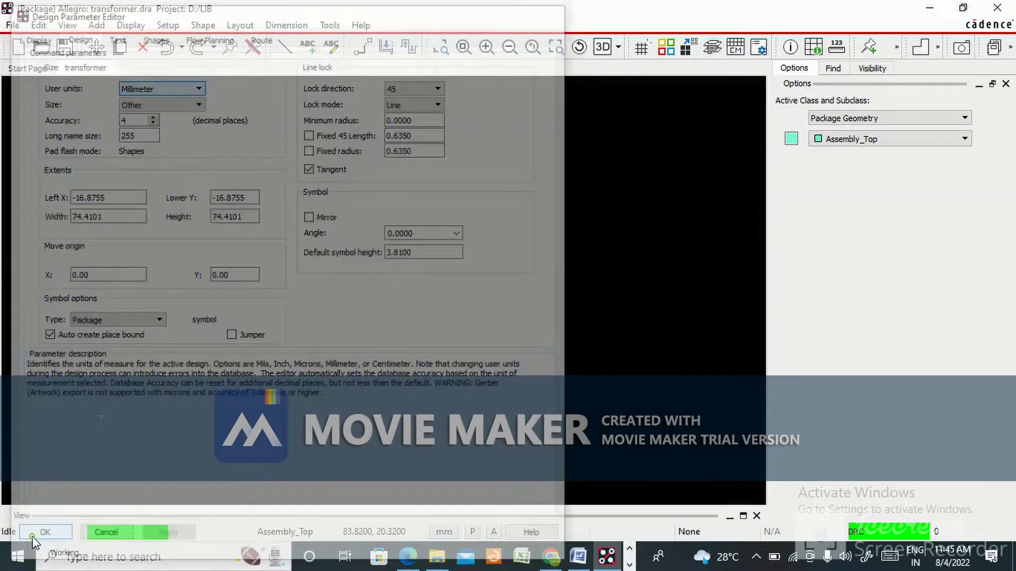
# Step: Define the grid with 0.127 mm X and Y spacing for the Non-Etch and All Etch layers
pyautogui.click(167, 25)
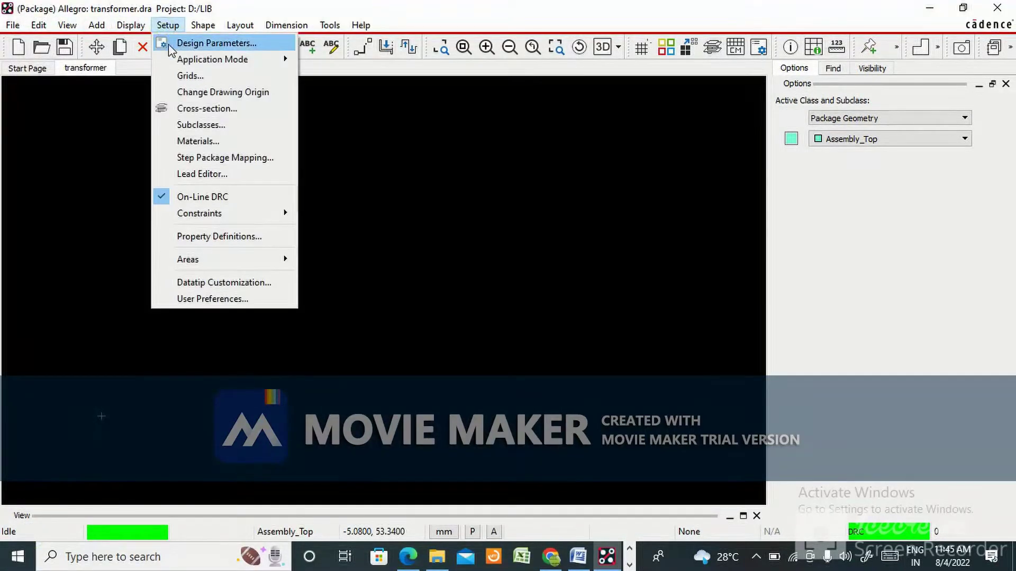
pyautogui.click(173, 72)
pyautogui.click(562, 125)
pyautogui.doubleClick(582, 131)
pyautogui.write('1')
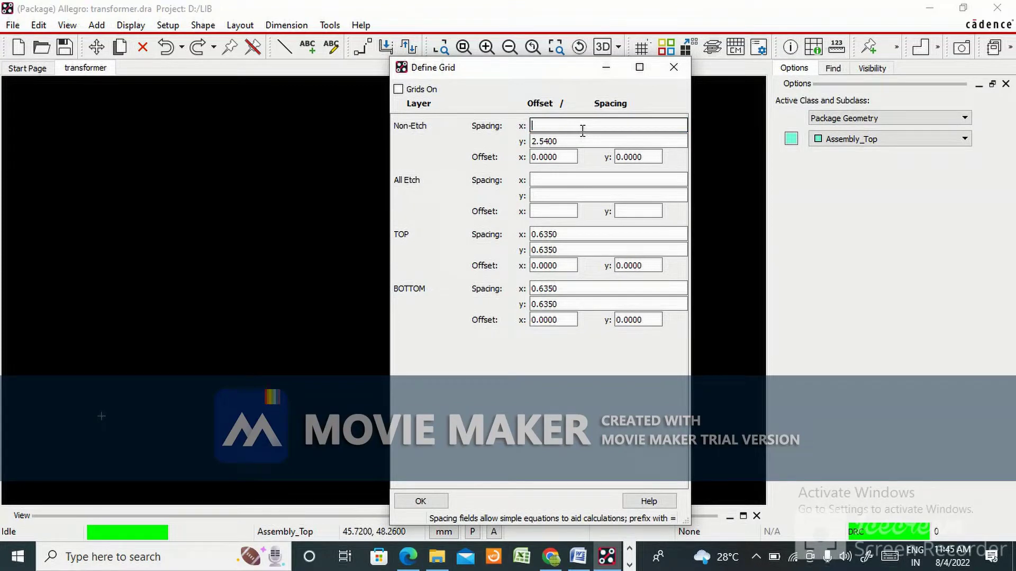
pyautogui.write('127')
pyautogui.press('Tab')
pyautogui.write('.127')
pyautogui.click(544, 179)
pyautogui.write('.127')
pyautogui.click(551, 197)
pyautogui.write('.127')
pyautogui.click(567, 250)
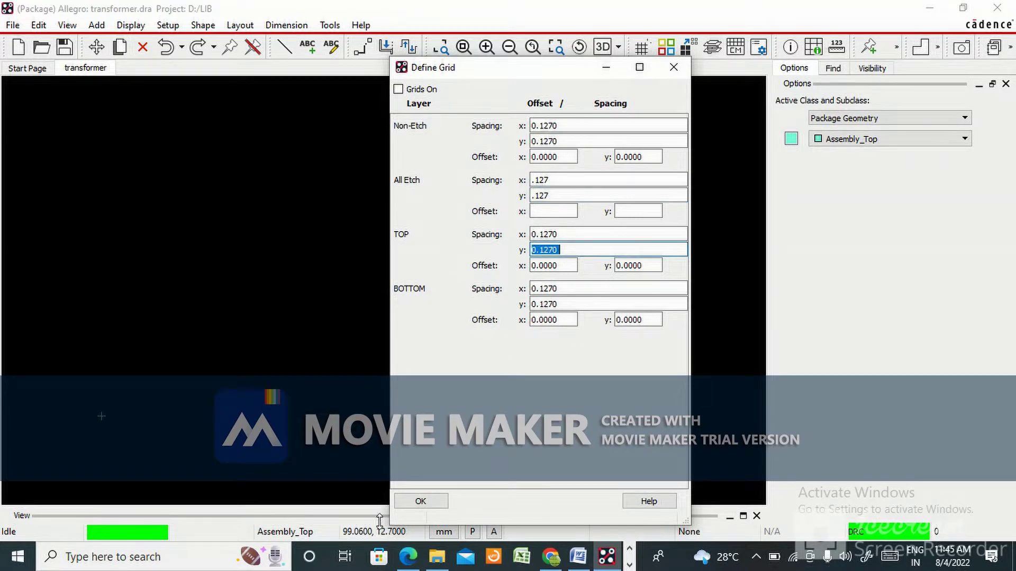
pyautogui.click(412, 498)
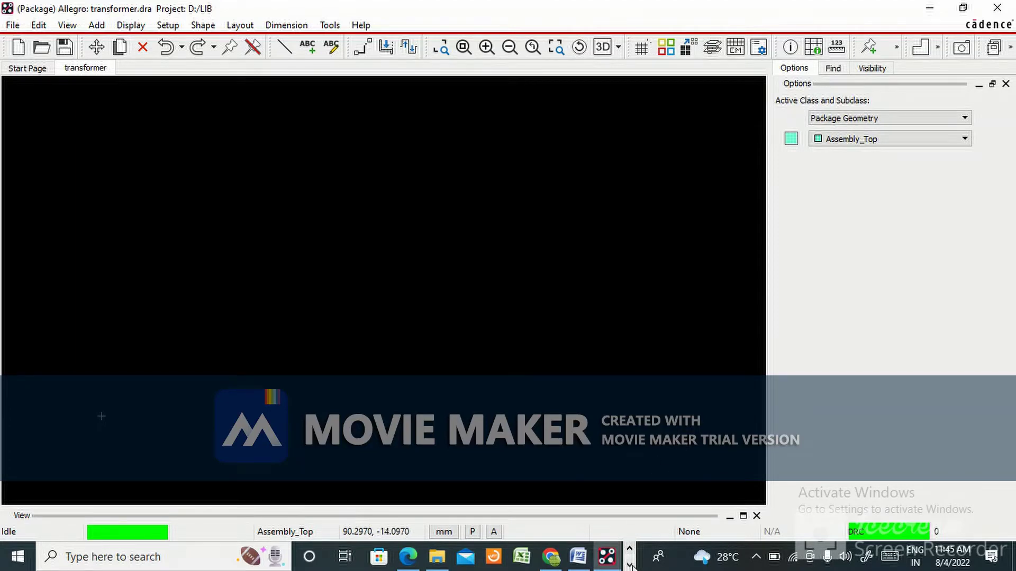
# Step: Switch to the Word datasheet and examine the transformer's suggested pad layout for pin spacing
pyautogui.moveTo(550, 558)
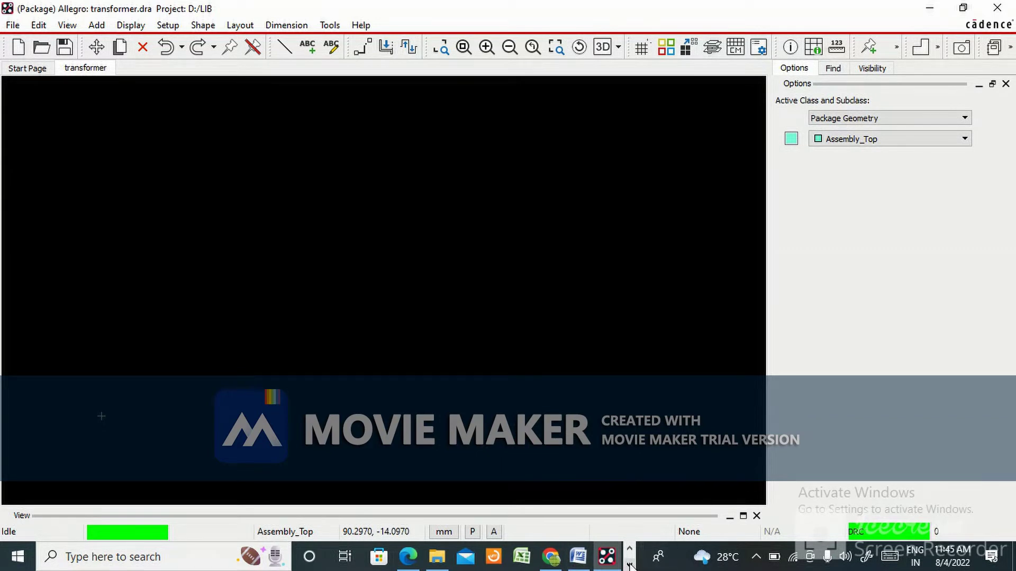
pyautogui.click(578, 556)
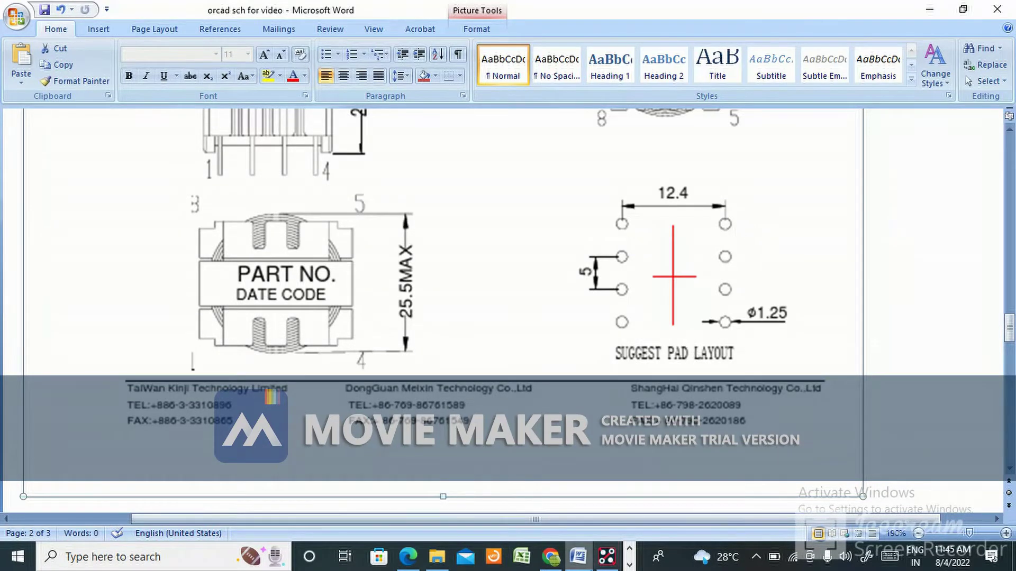
pyautogui.click(629, 564)
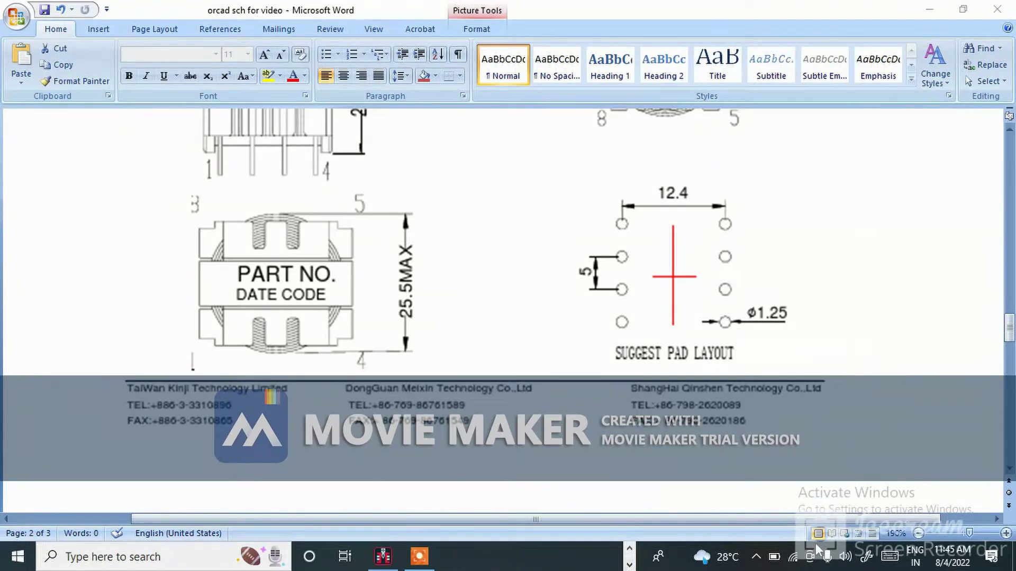
pyautogui.click(628, 548)
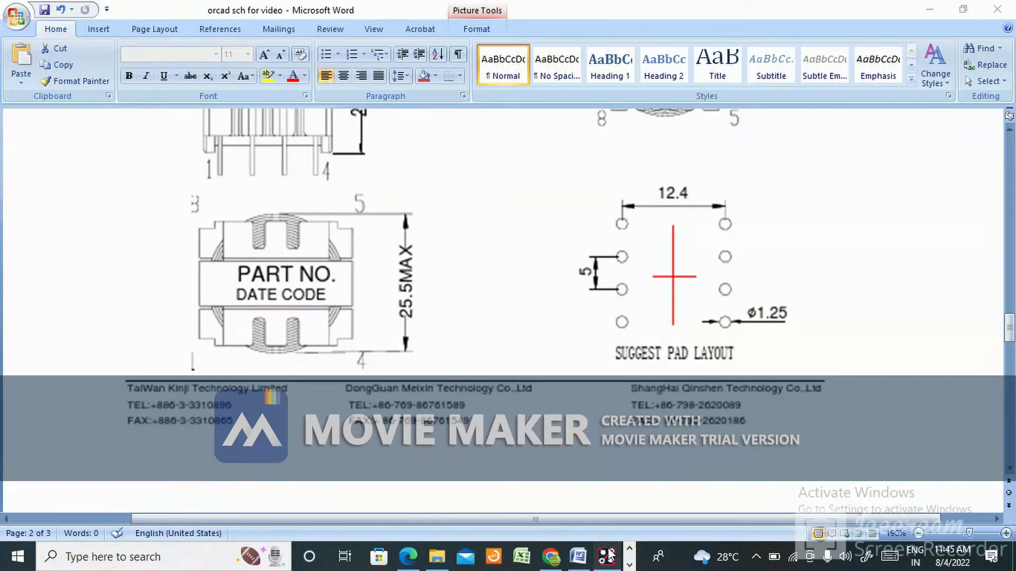
# Step: Switch to Allegro and start adding connect pins with padstack Rect_0P72x1p78 and a pin text X offset of 0
pyautogui.click(606, 557)
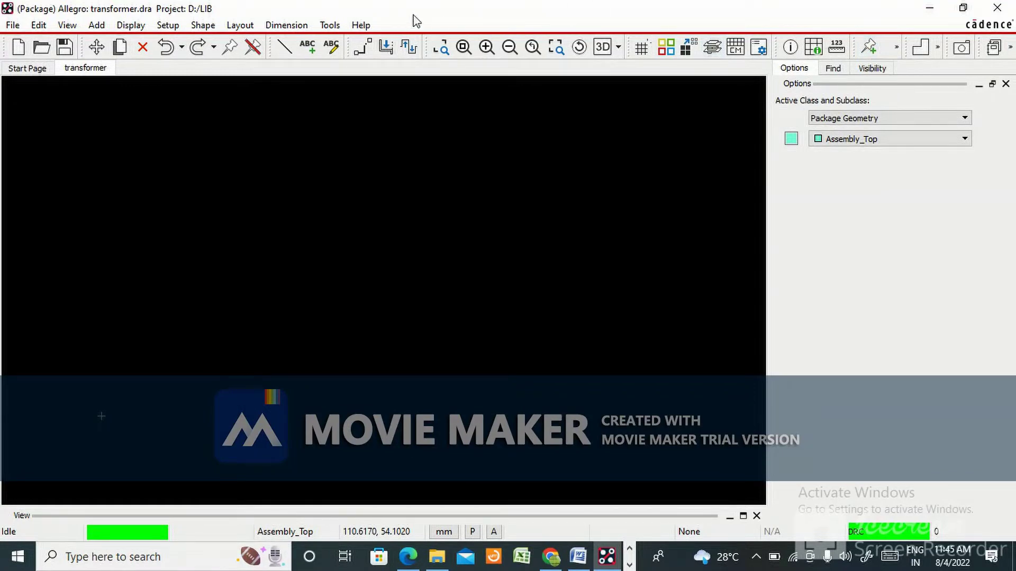
pyautogui.click(868, 47)
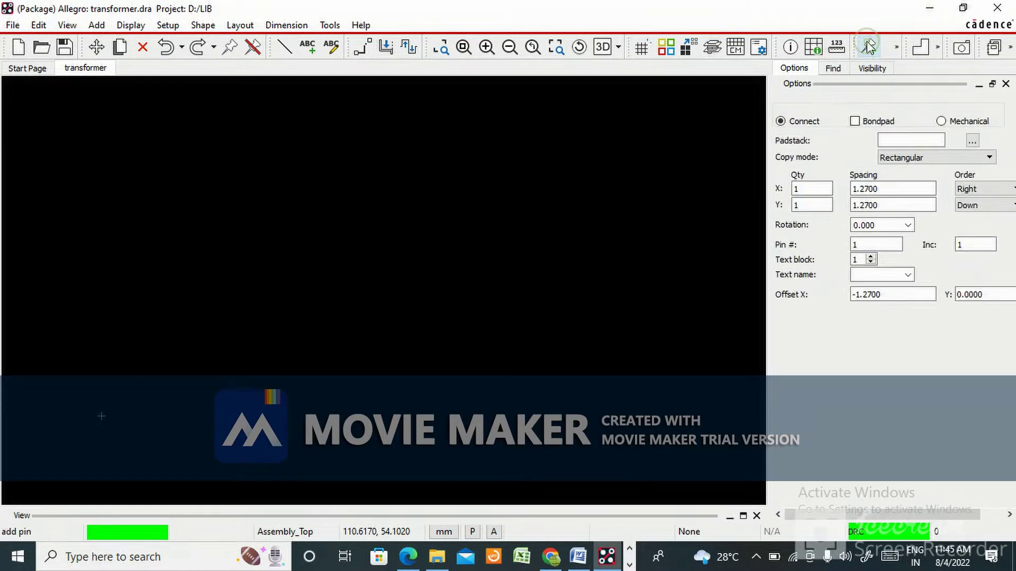
pyautogui.click(972, 140)
pyautogui.click(396, 241)
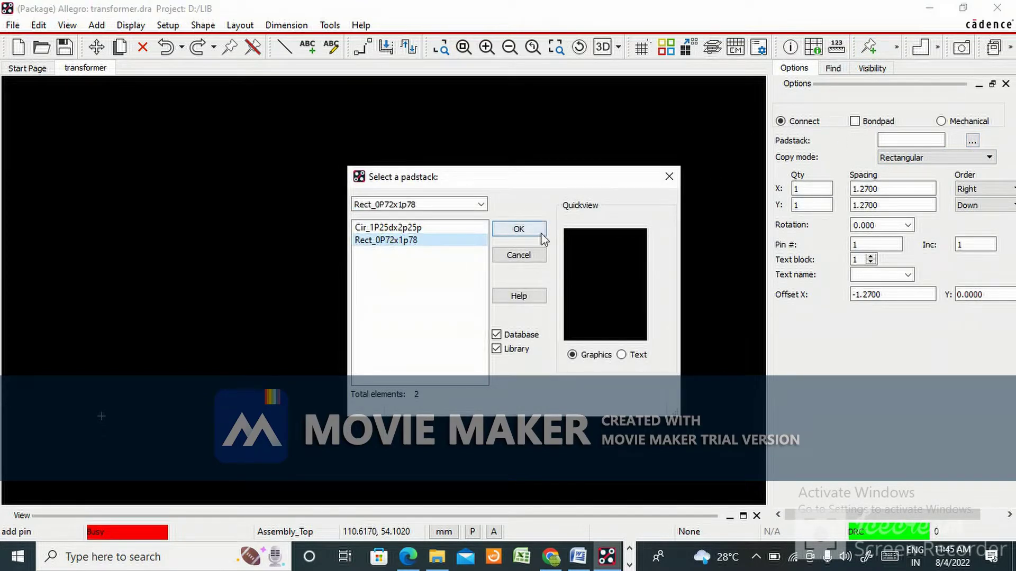
pyautogui.click(519, 229)
pyautogui.moveTo(852, 294); pyautogui.dragTo(896, 300)
pyautogui.click(841, 302)
pyautogui.write('0')
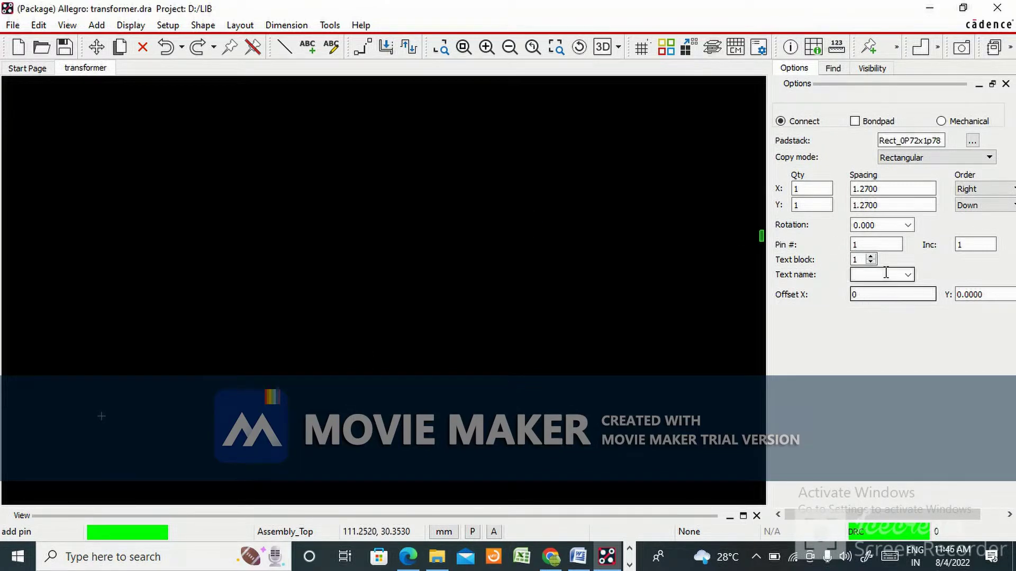
# Step: Check the pin arrangement and pad type in the Word datasheet's transformer drawings, and return to Allegro
pyautogui.doubleClick(811, 188)
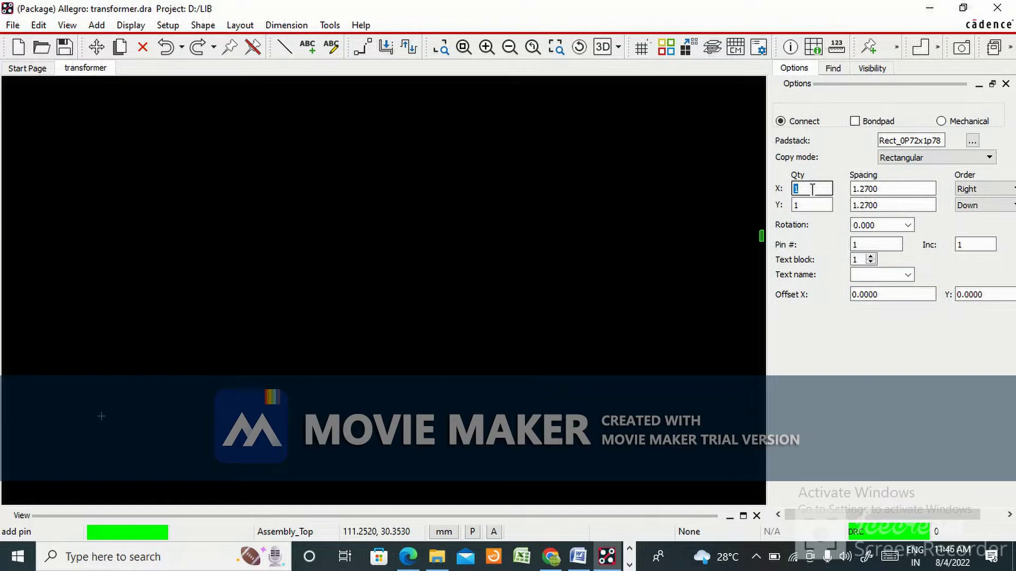
pyautogui.click(578, 556)
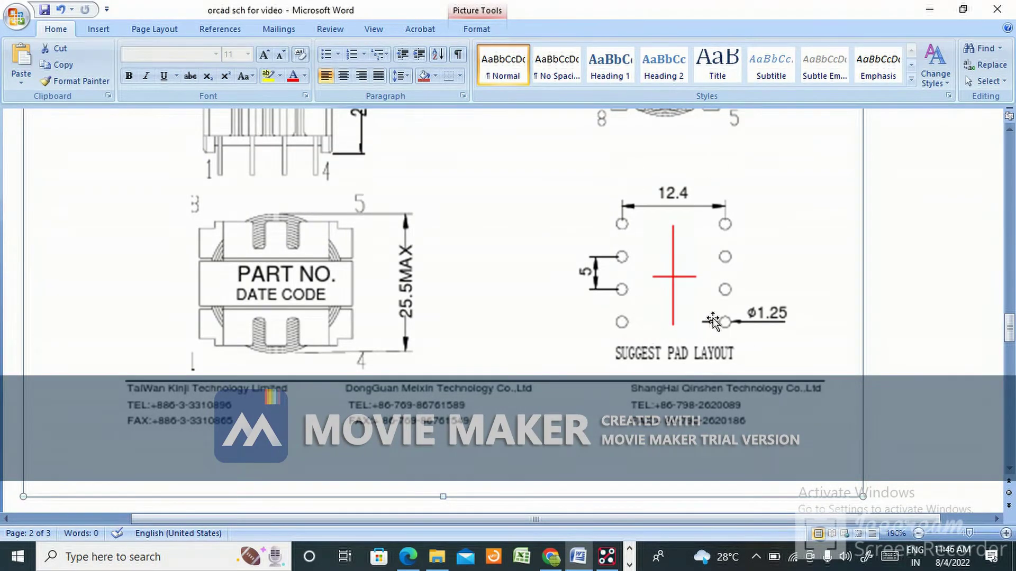
pyautogui.scroll(15, 713, 318)
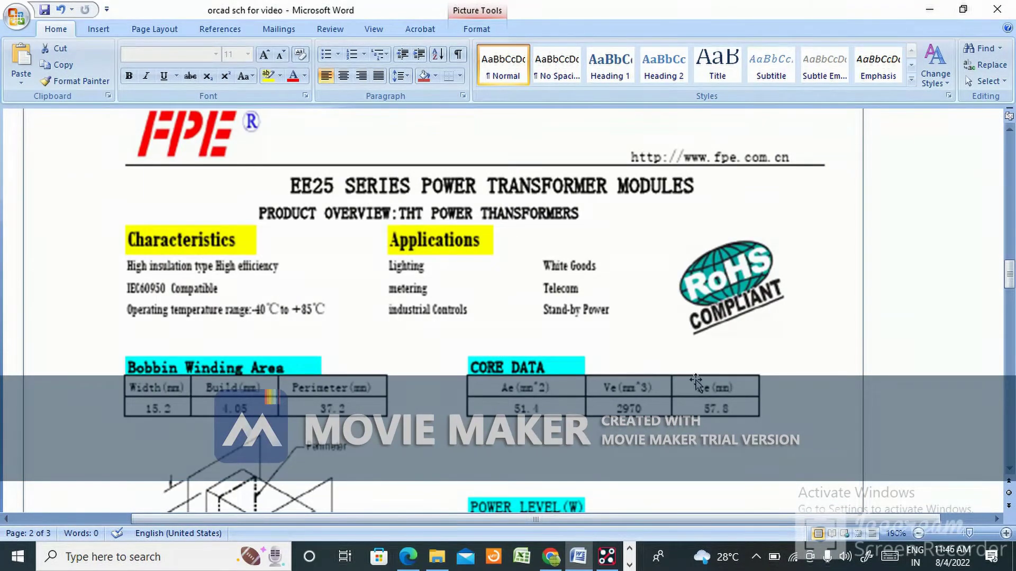
pyautogui.scroll(-8, 709, 406)
pyautogui.scroll(-5, 709, 405)
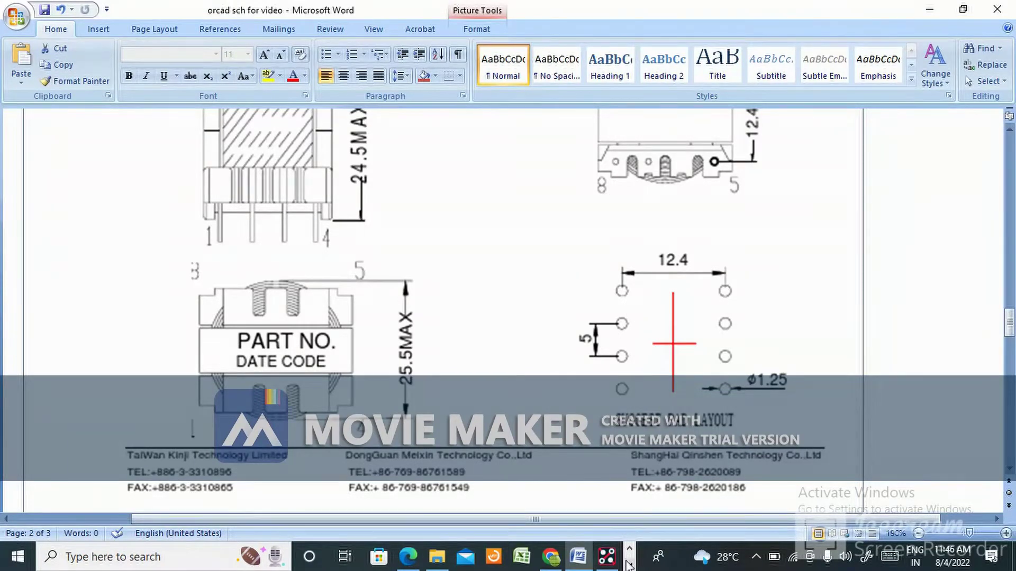
pyautogui.click(894, 506)
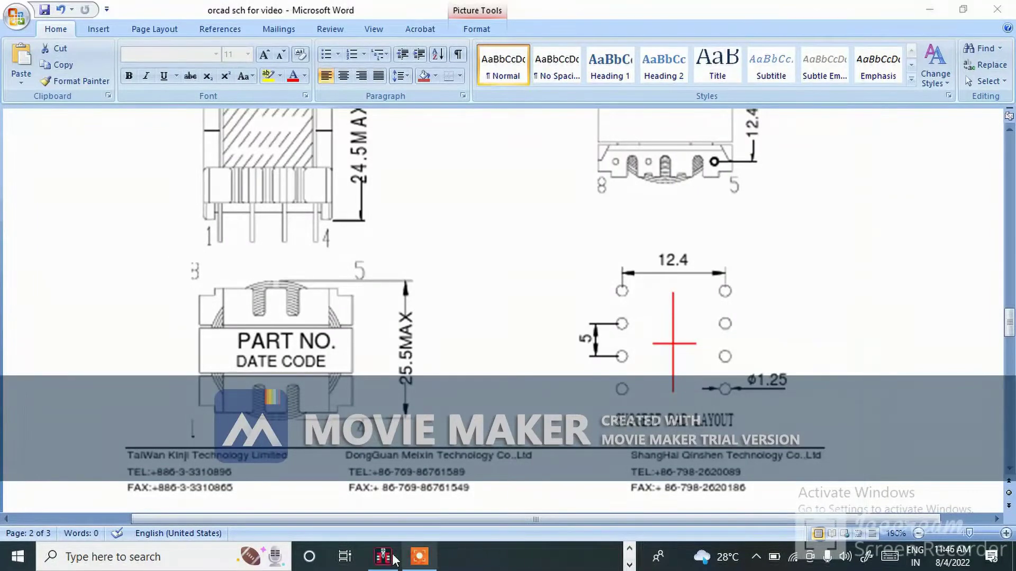
pyautogui.click(628, 564)
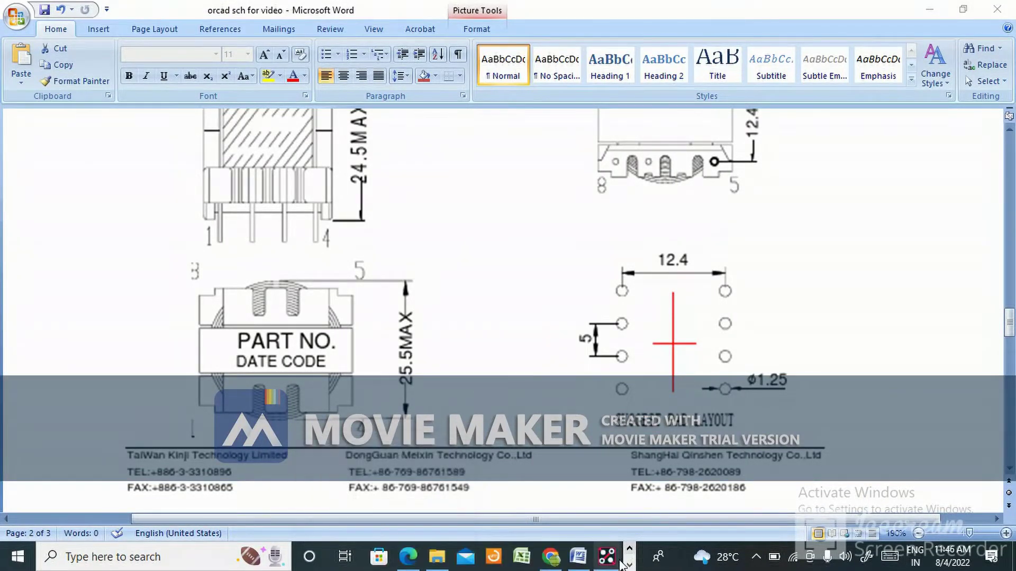
pyautogui.click(608, 558)
pyautogui.click(579, 558)
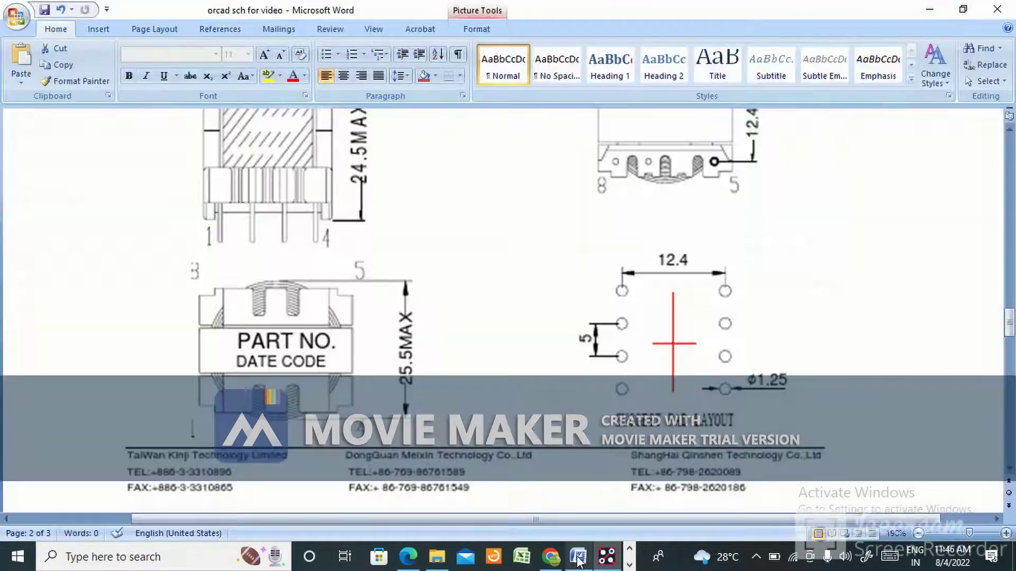
pyautogui.click(579, 558)
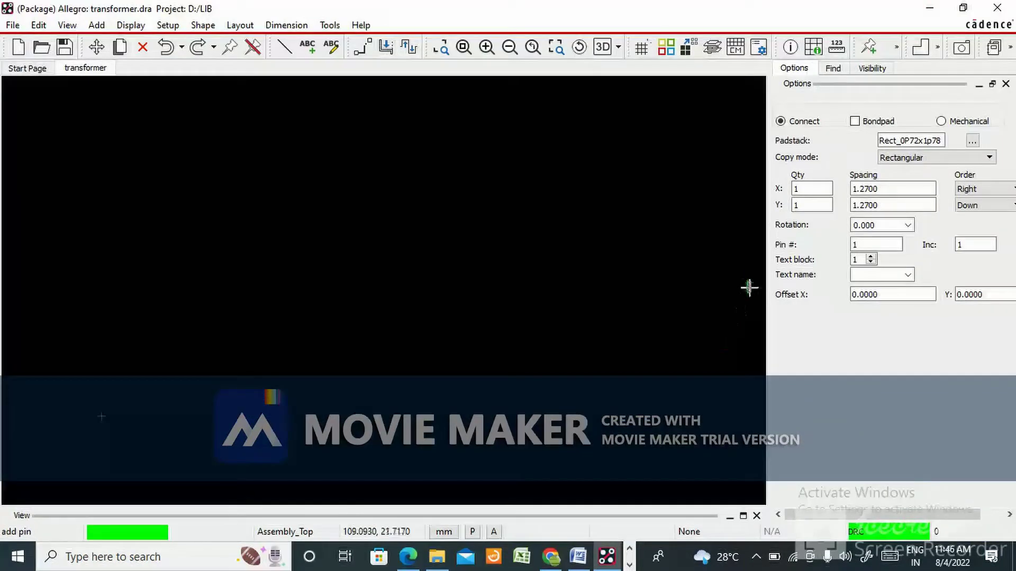
# Step: Change the padstack of the pins being added to the circular Cir_1P25dx2p25p
pyautogui.click(972, 140)
pyautogui.click(376, 241)
pyautogui.click(377, 227)
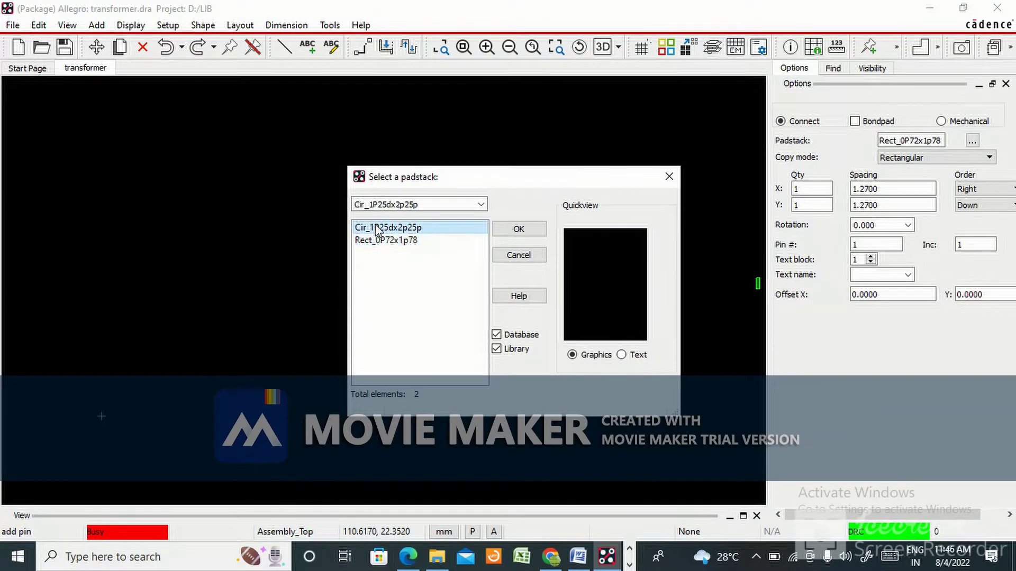
pyautogui.click(535, 234)
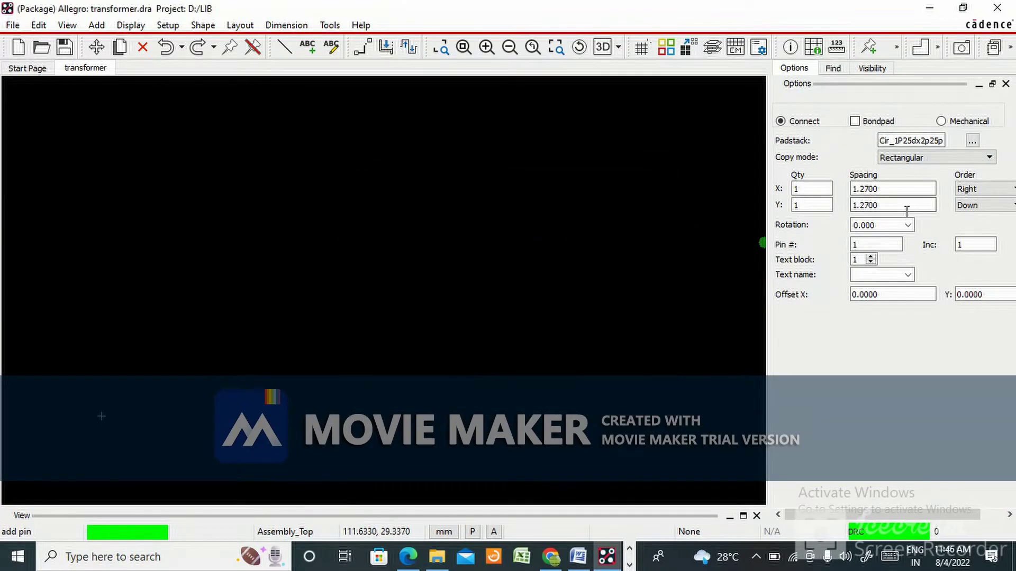
# Step: Set the pin array to 4 pins in X with 5 mm spacing and 2 in Y with 12.4 mm spacing, per the datasheet
pyautogui.click(815, 193)
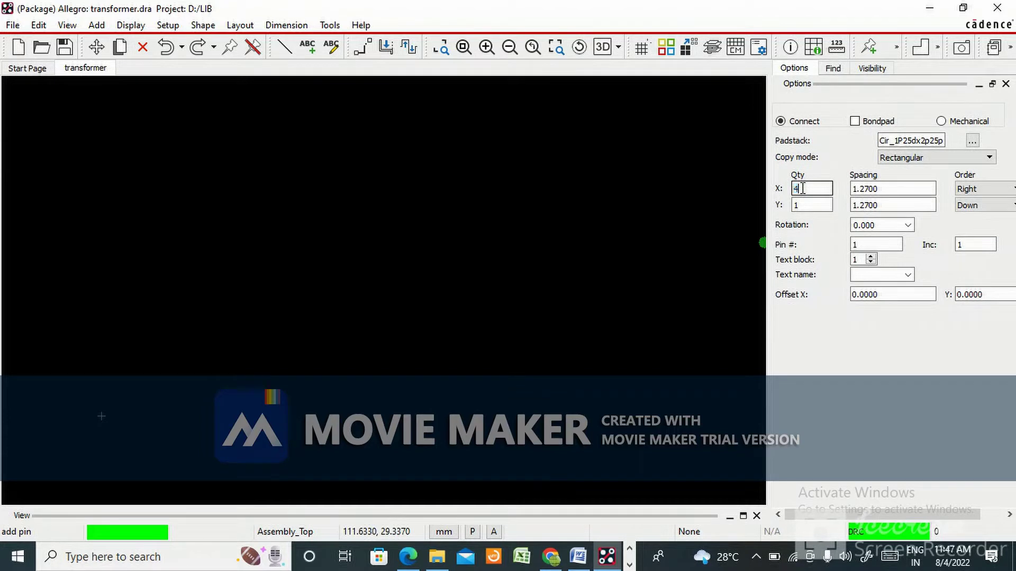
pyautogui.write('4')
pyautogui.press('Tab')
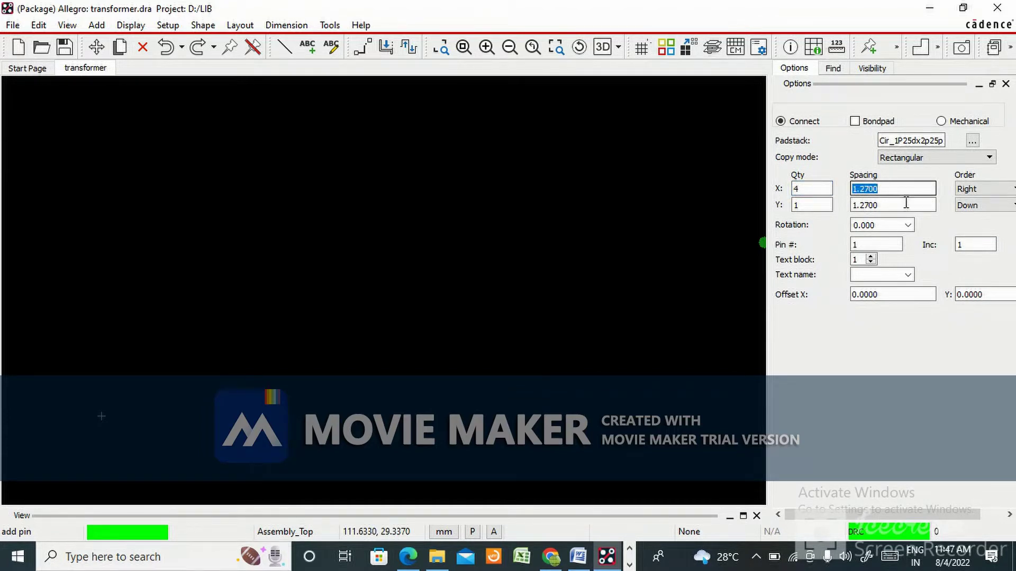
pyautogui.write('5')
pyautogui.click(801, 202)
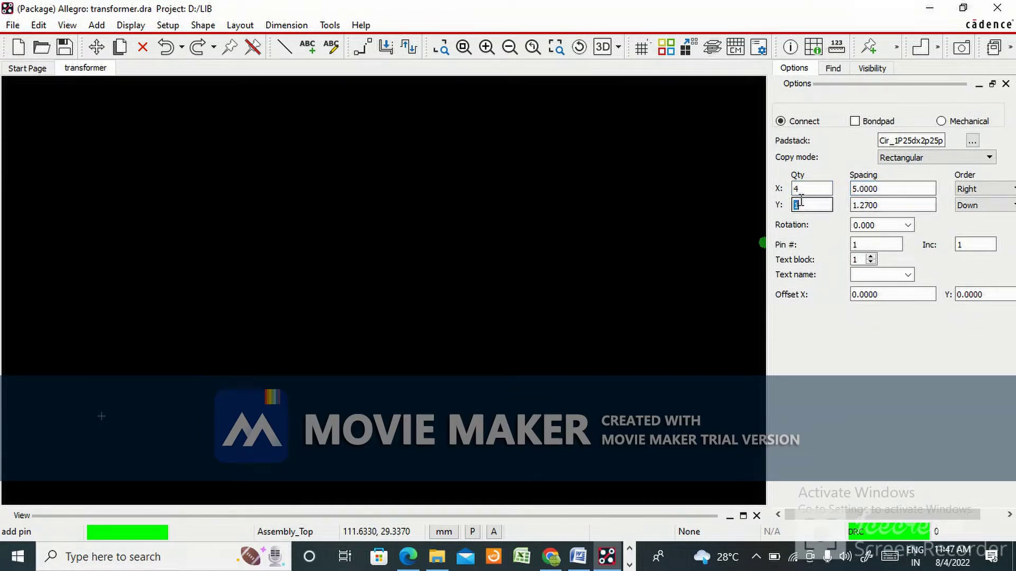
pyautogui.write('2')
pyautogui.click(891, 206)
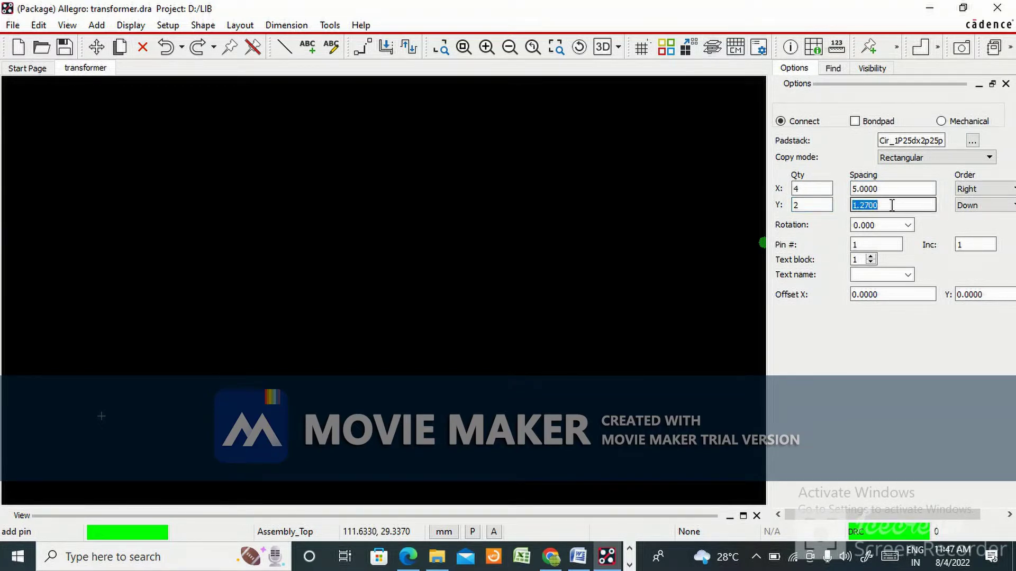
pyautogui.click(580, 560)
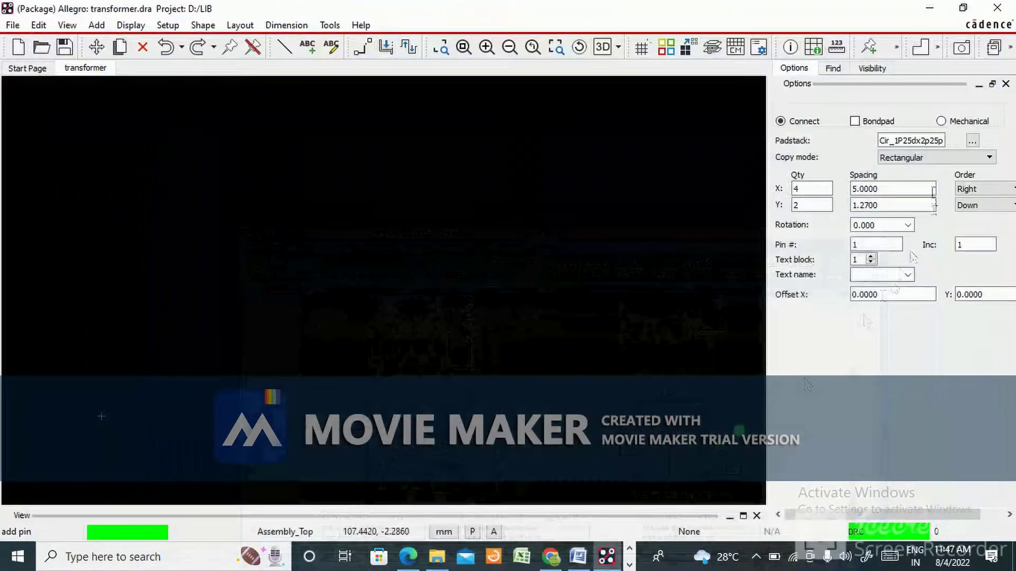
pyautogui.write('1')
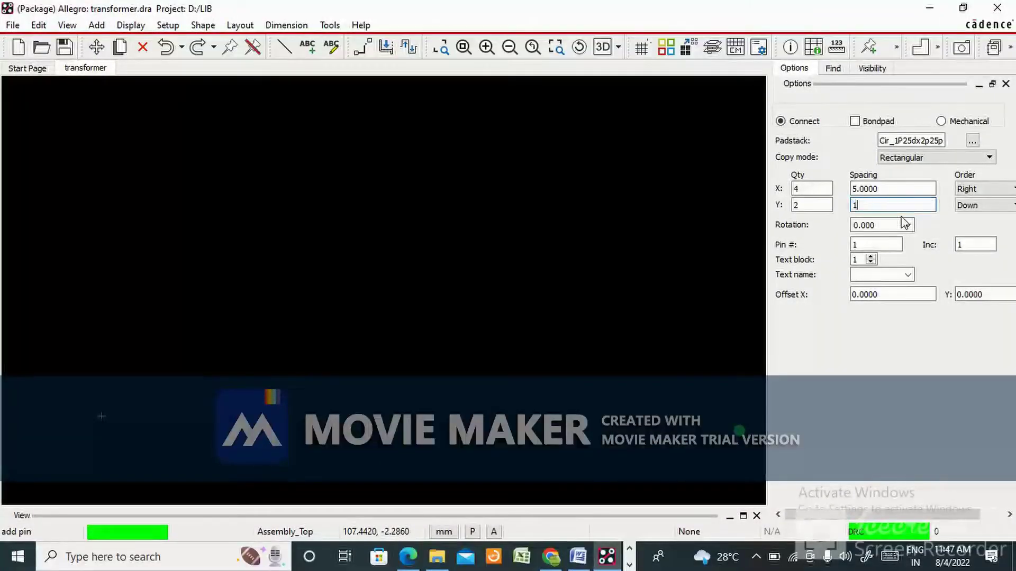
pyautogui.write('2.4')
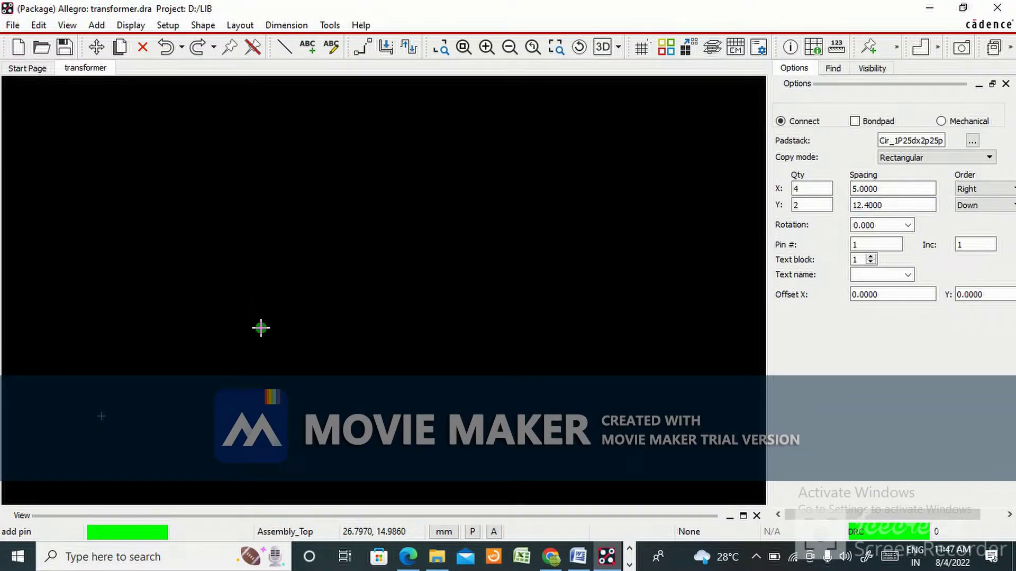
# Step: Place the pin array with its first pin at the drawing origin and finish adding pins
pyautogui.press('Return')
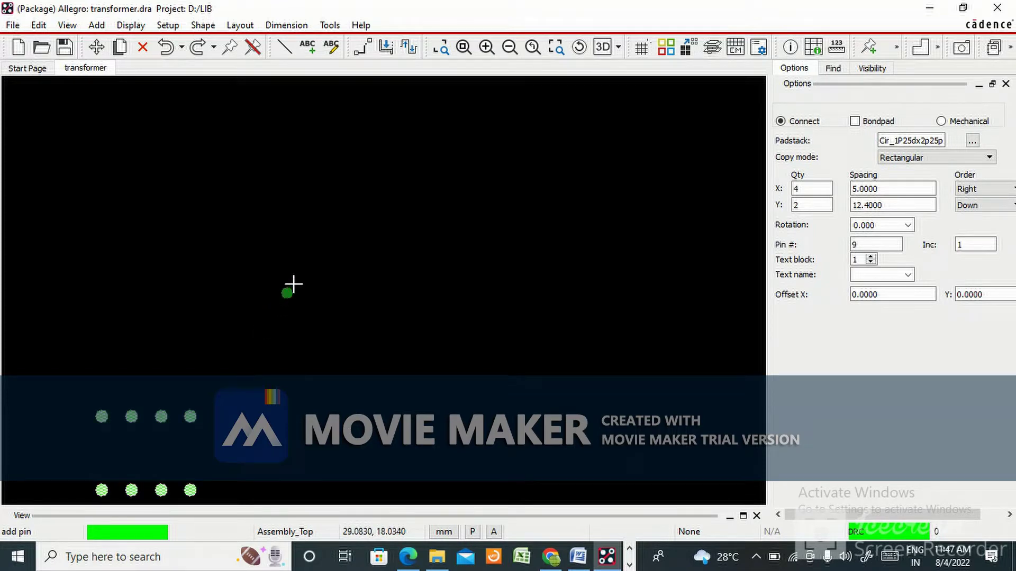
pyautogui.rightClick(232, 307)
pyautogui.click(265, 319)
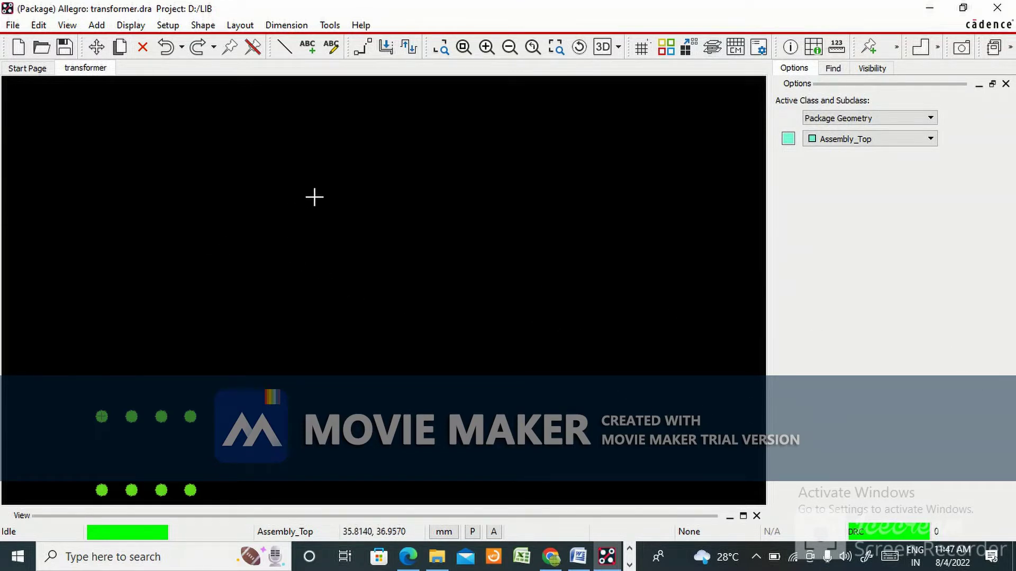
pyautogui.moveTo(172, 339); pyautogui.dragTo(154, 74, button='right')
pyautogui.rightClick(242, 242)
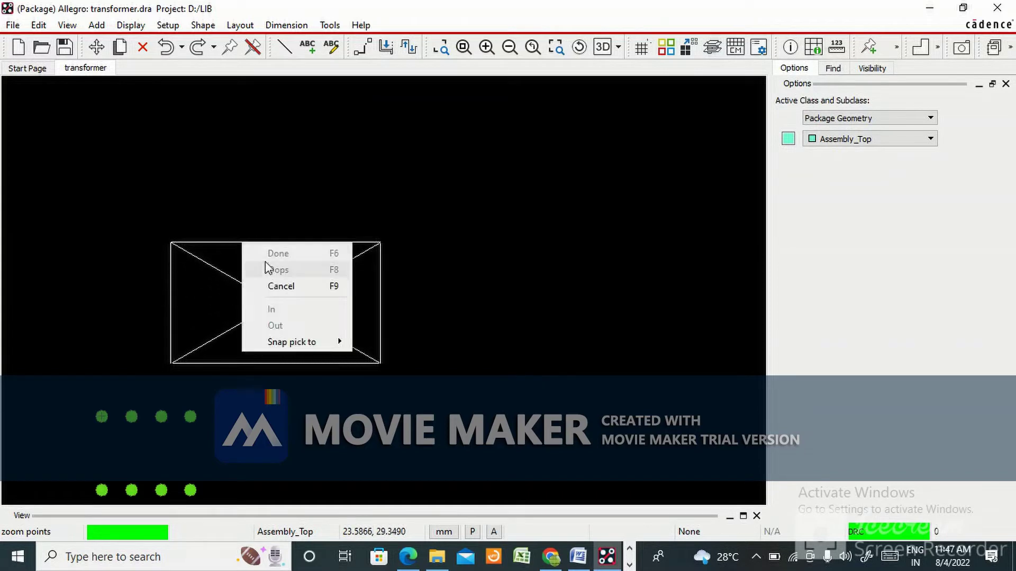
pyautogui.click(289, 287)
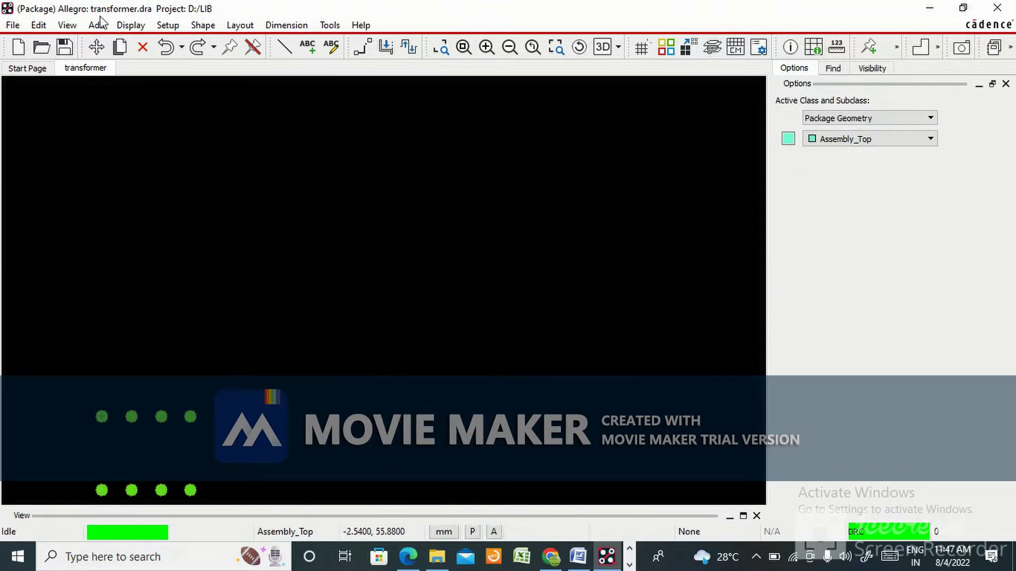
# Step: Set the drawing extents to a width and height of 10000 mm in the design parameters
pyautogui.click(168, 26)
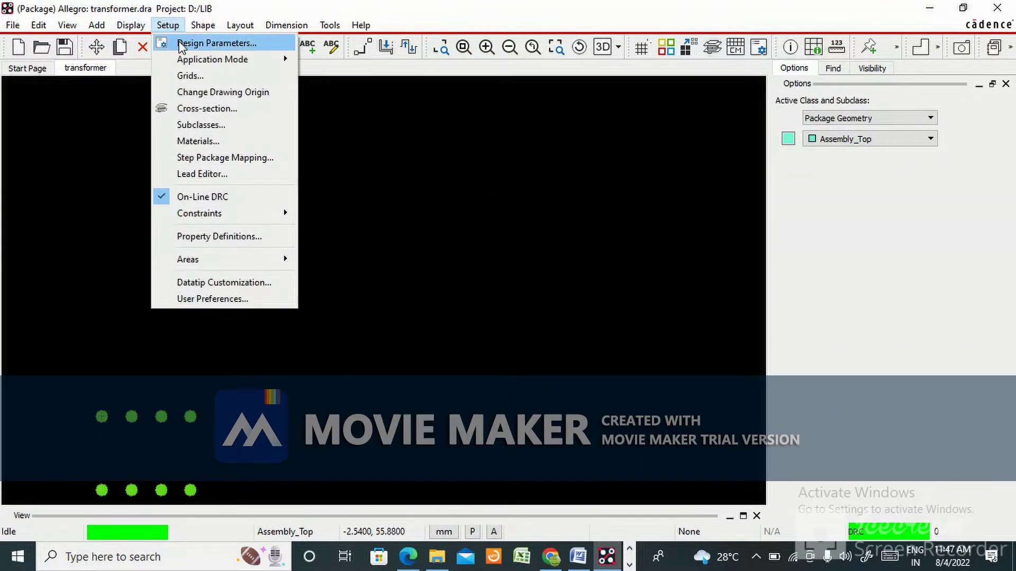
pyautogui.click(182, 42)
pyautogui.click(113, 213)
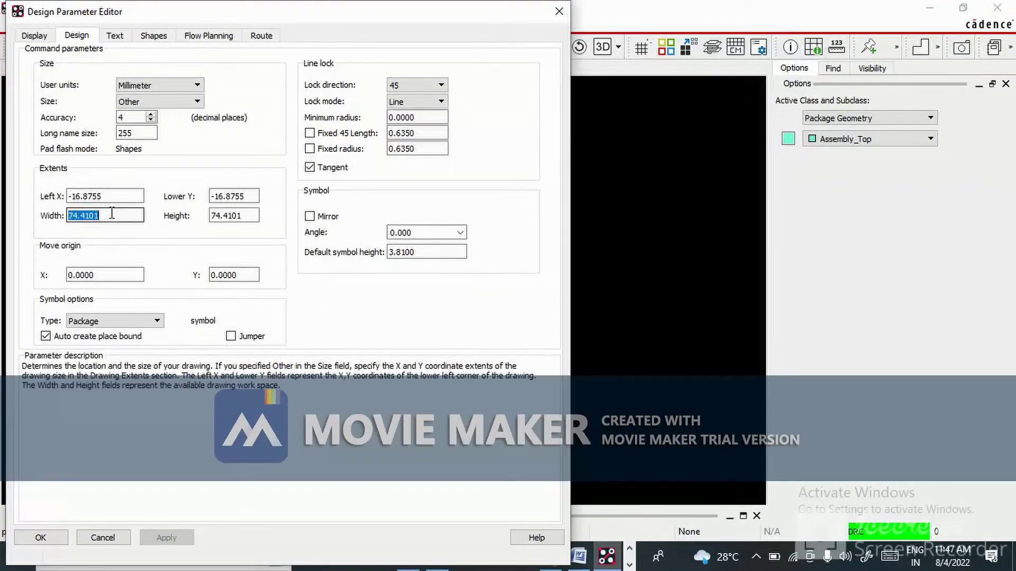
pyautogui.write('10000')
pyautogui.click(248, 216)
pyautogui.write('1')
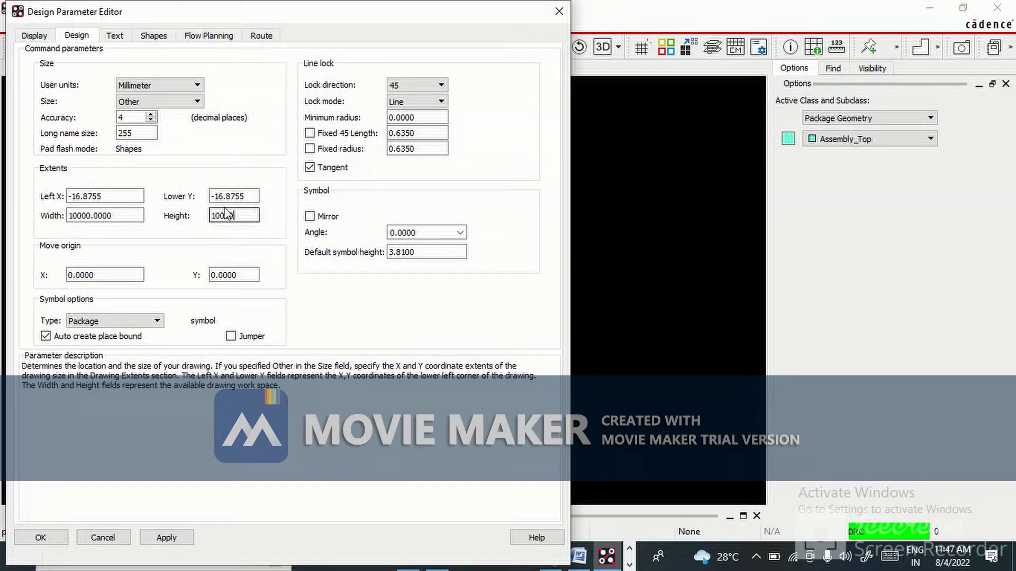
# Step: Set the drawing extents' Left X and Lower Y to -100 mm and apply the design parameters
pyautogui.click(113, 196)
pyautogui.click(114, 196)
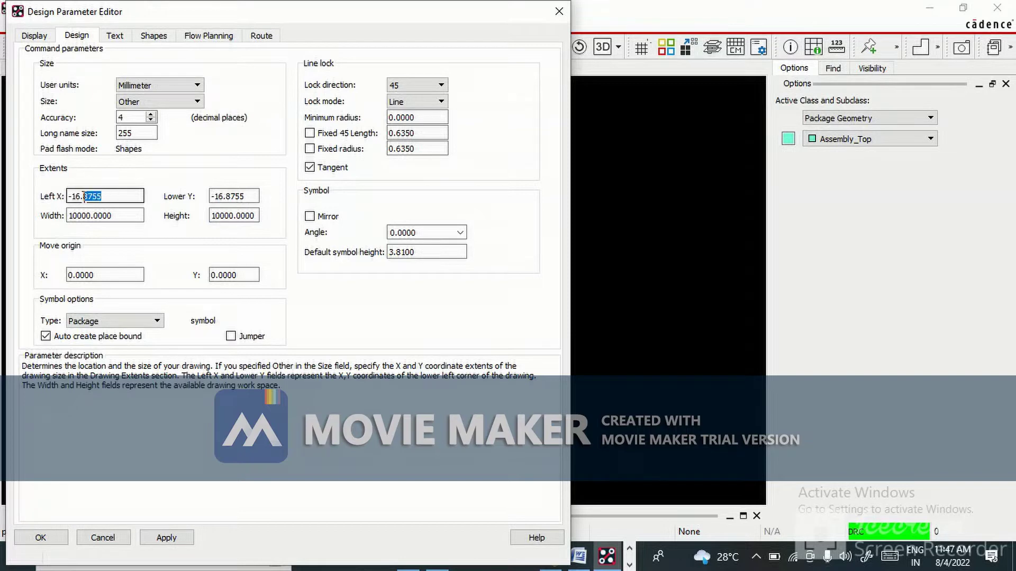
pyautogui.write('100')
pyautogui.click(234, 193)
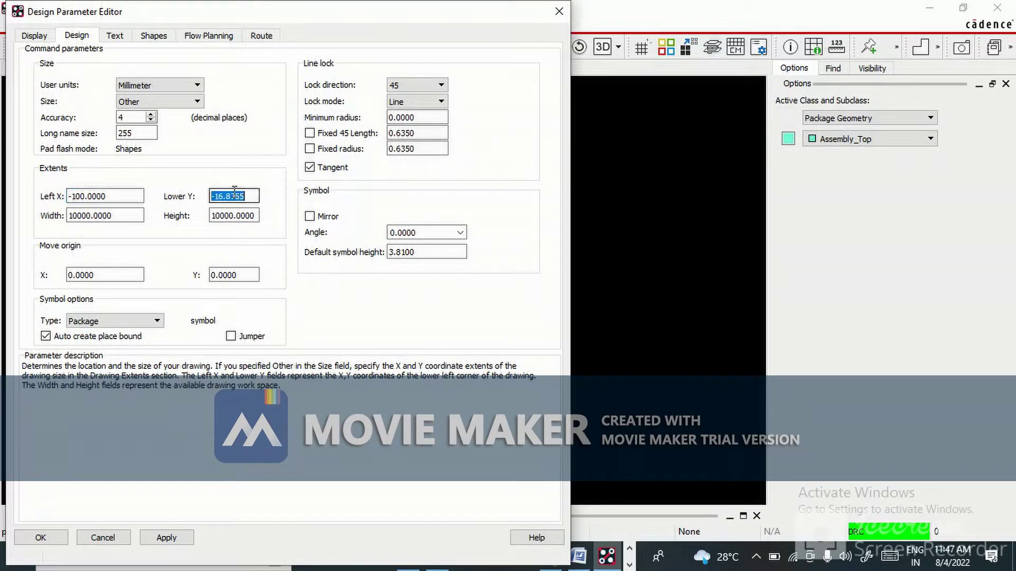
pyautogui.click(246, 196)
pyautogui.write('100')
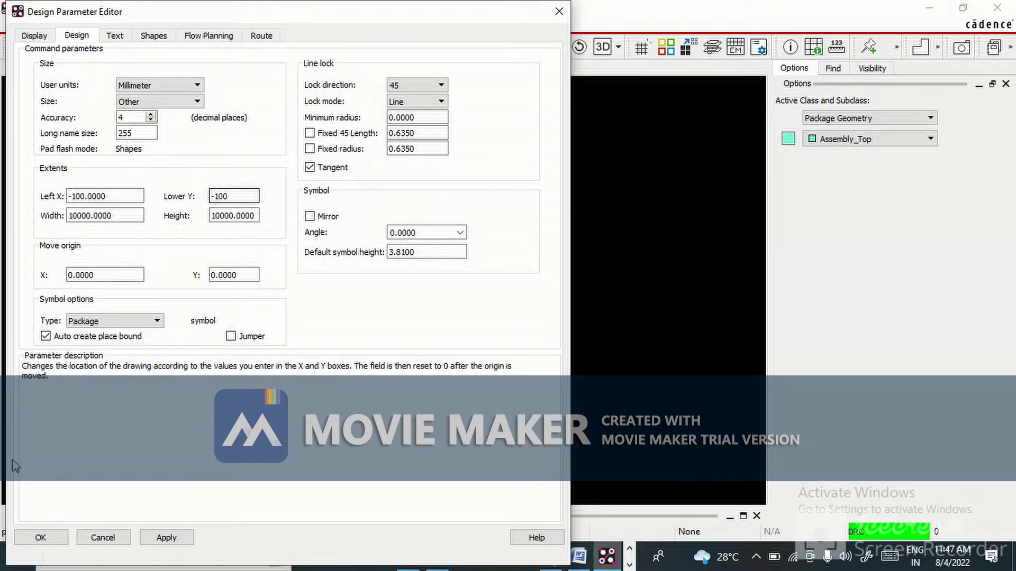
pyautogui.click(166, 537)
pyautogui.click(41, 538)
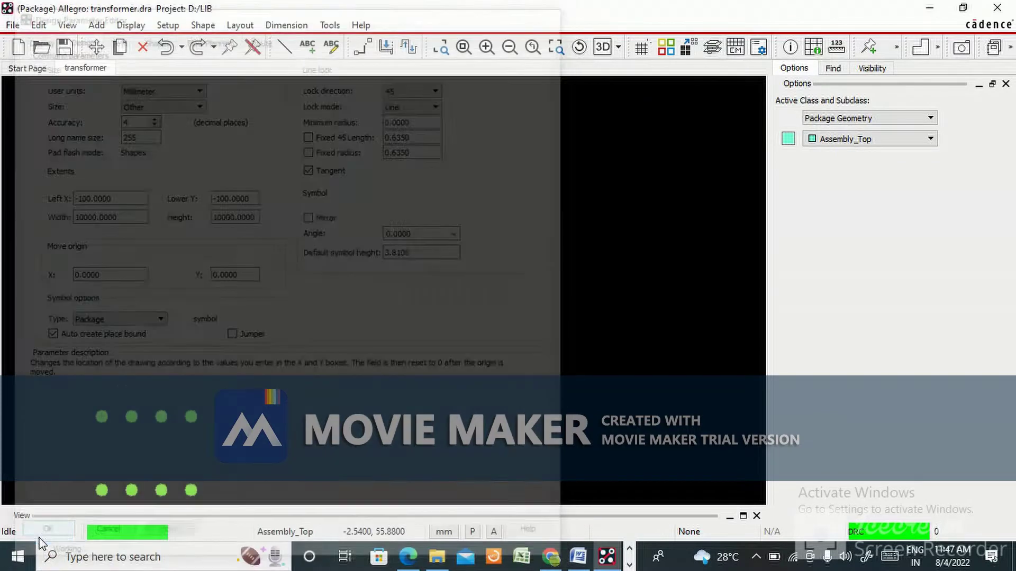
# Step: Inspect the placed pin array and switch to the Word datasheet to compare it with the suggested pad layout
pyautogui.scroll(5, 51, 472)
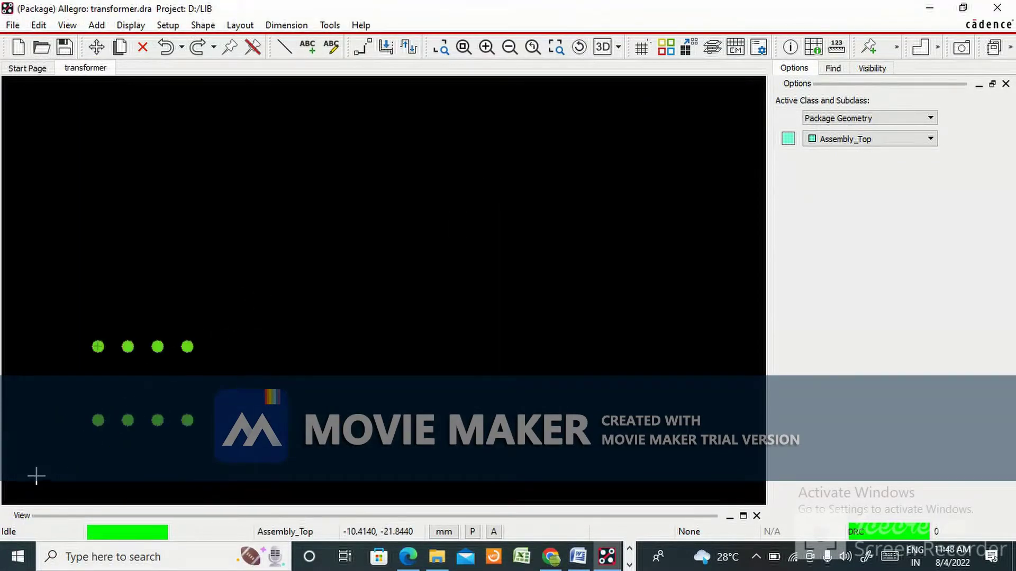
pyautogui.scroll(-1, 86, 427)
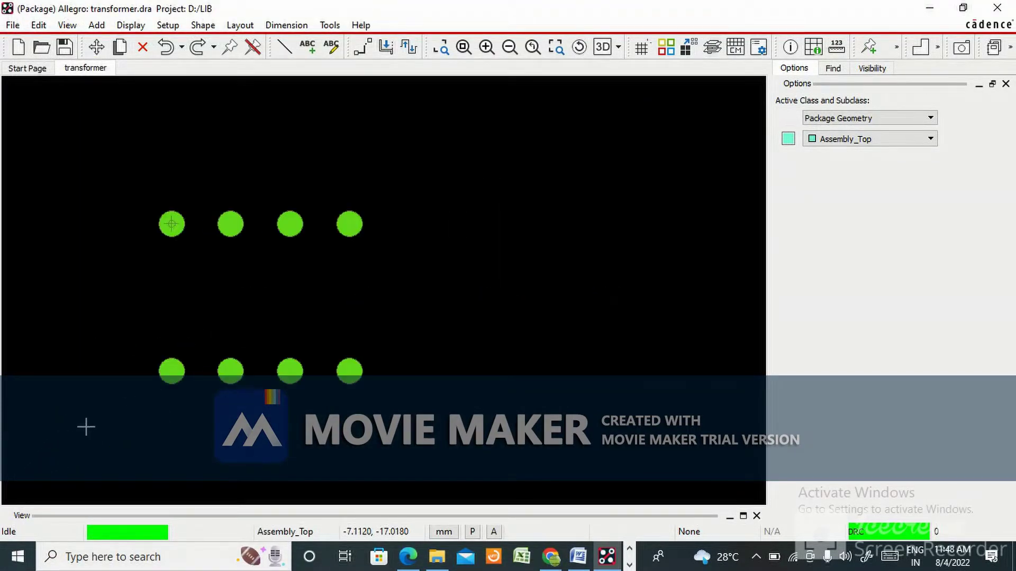
pyautogui.click(581, 557)
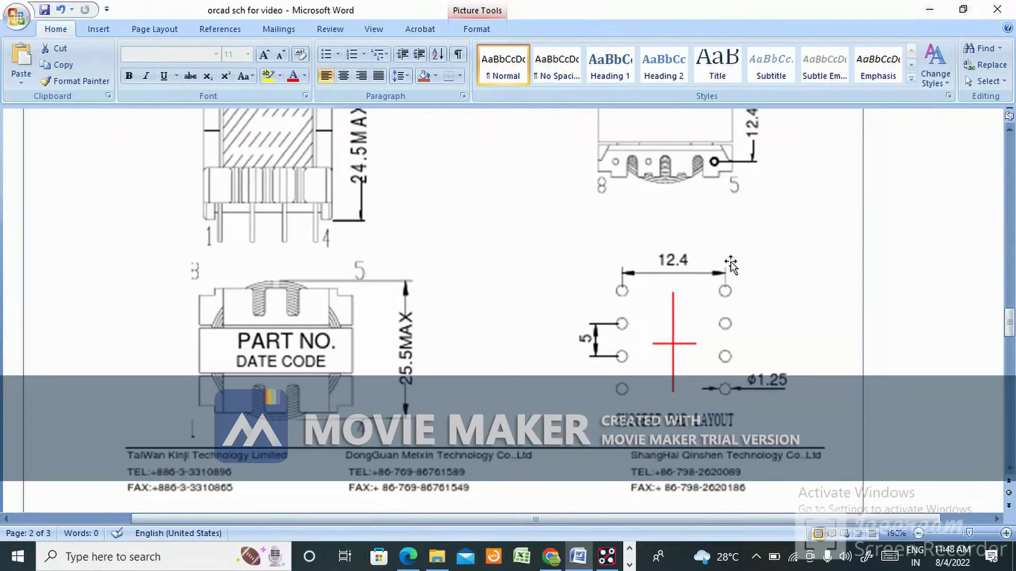
# Step: Examine the datasheet's dimension drawings and suggested pad layout for the transformer's pin numbering
pyautogui.scroll(15, 662, 306)
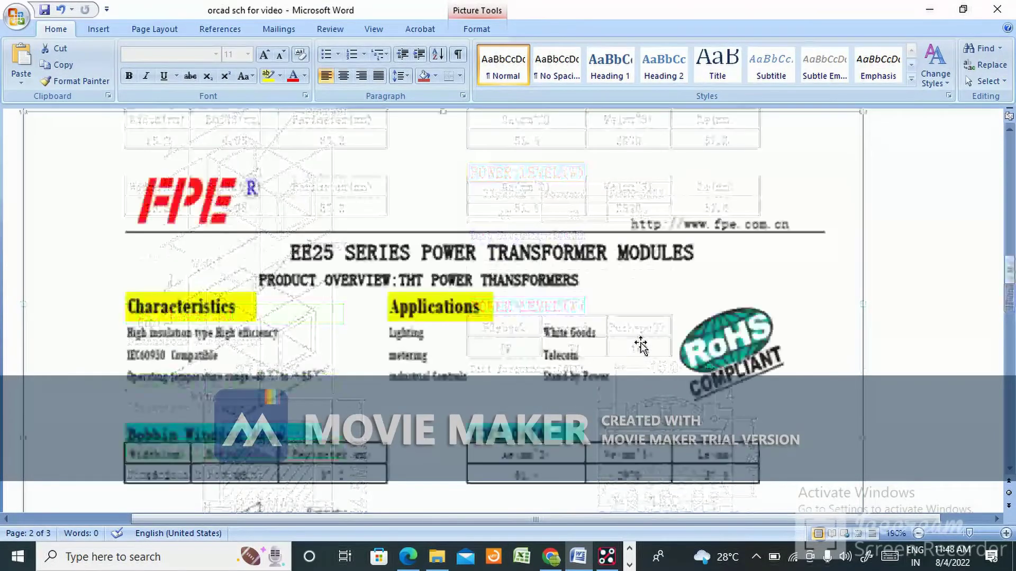
pyautogui.scroll(-12, 638, 346)
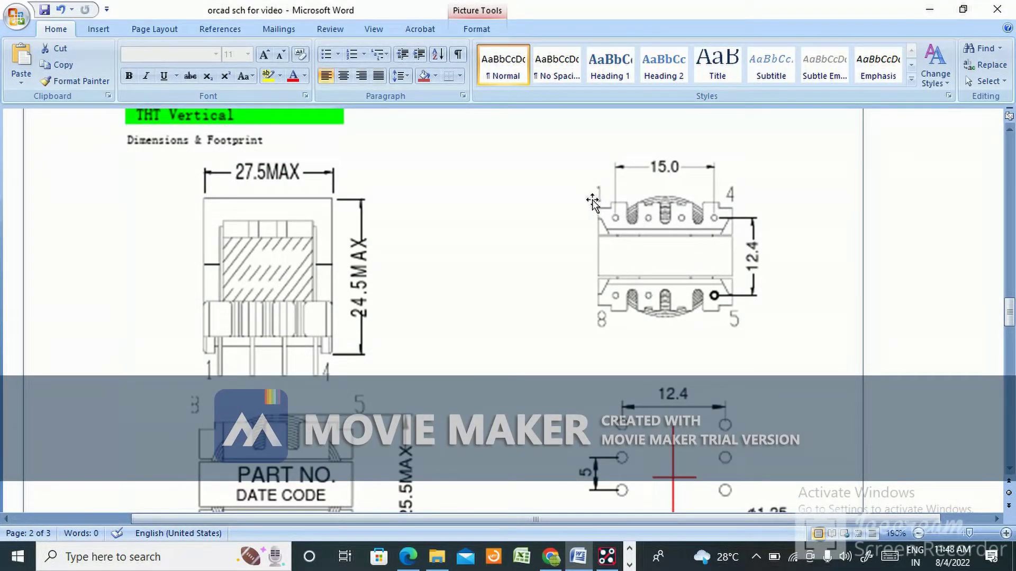
pyautogui.scroll(5, 679, 327)
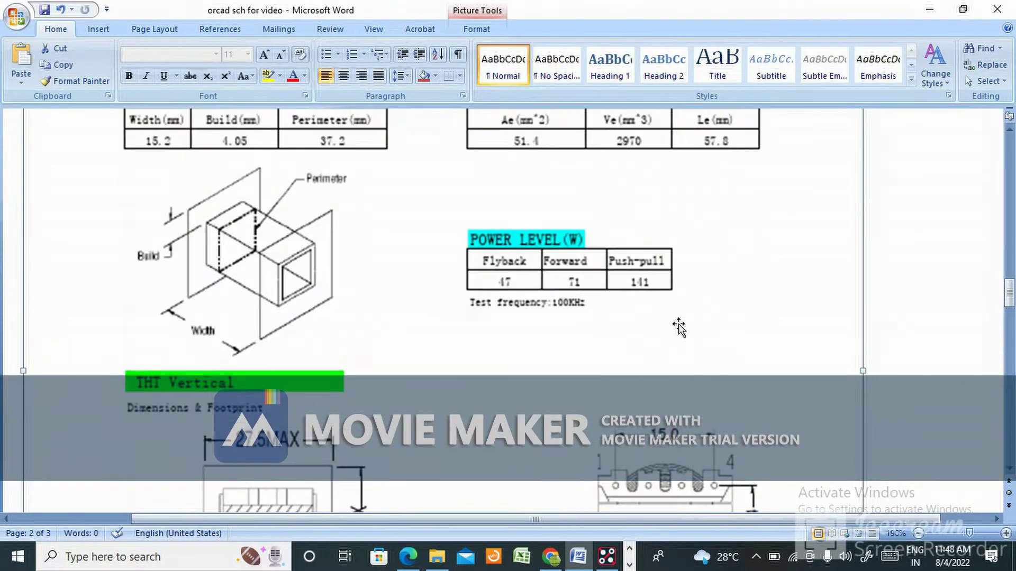
pyautogui.scroll(-3, 679, 327)
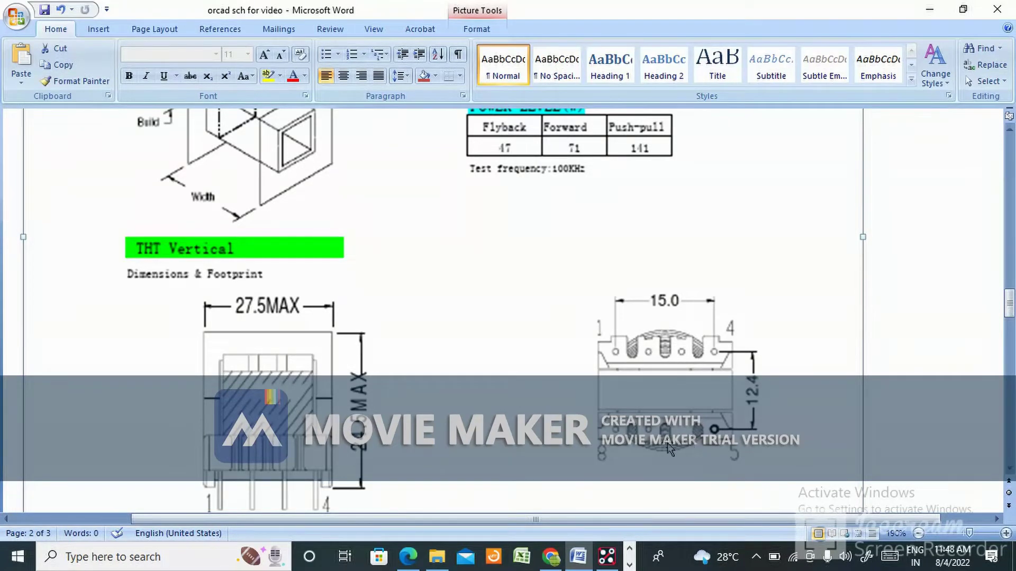
pyautogui.scroll(8, 657, 450)
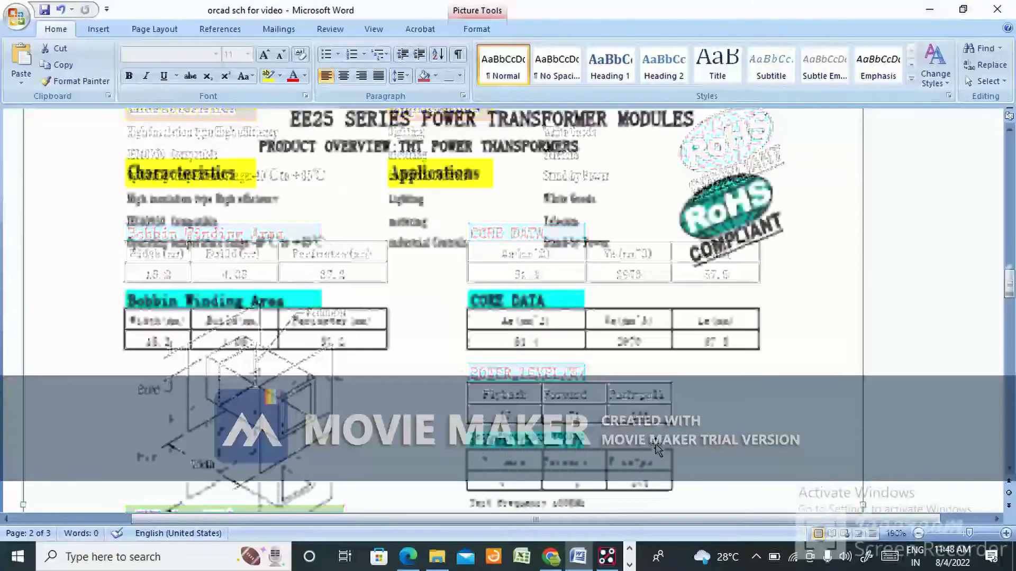
pyautogui.scroll(-10, 658, 450)
pyautogui.scroll(-6, 656, 450)
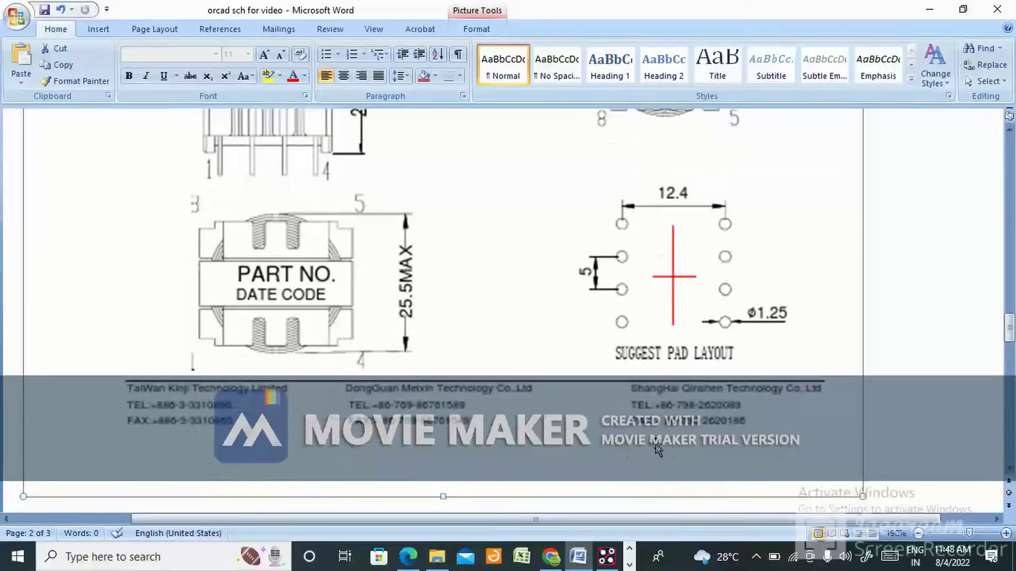
pyautogui.scroll(2, 656, 449)
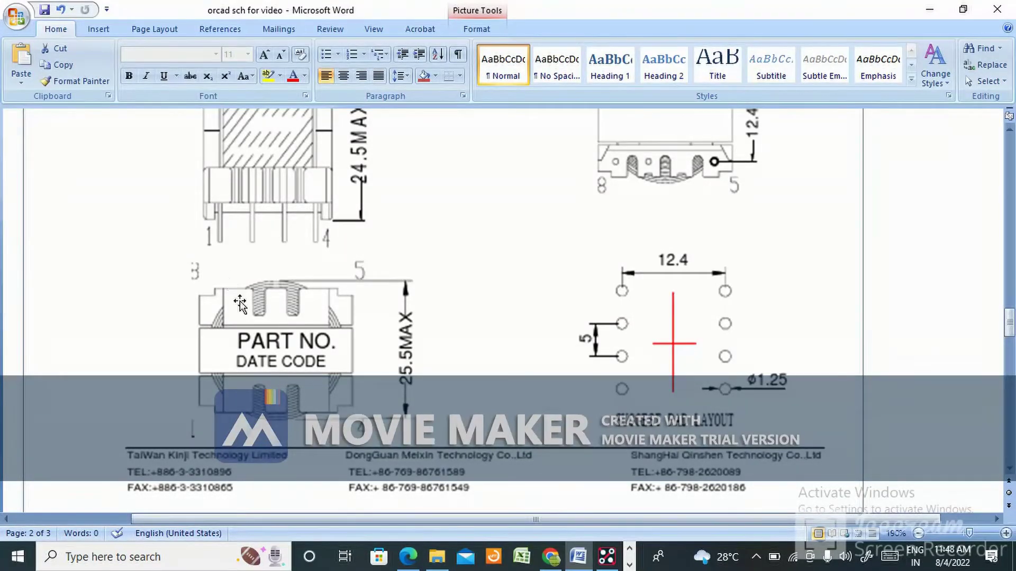
pyautogui.scroll(3, 240, 304)
pyautogui.scroll(-2, 522, 344)
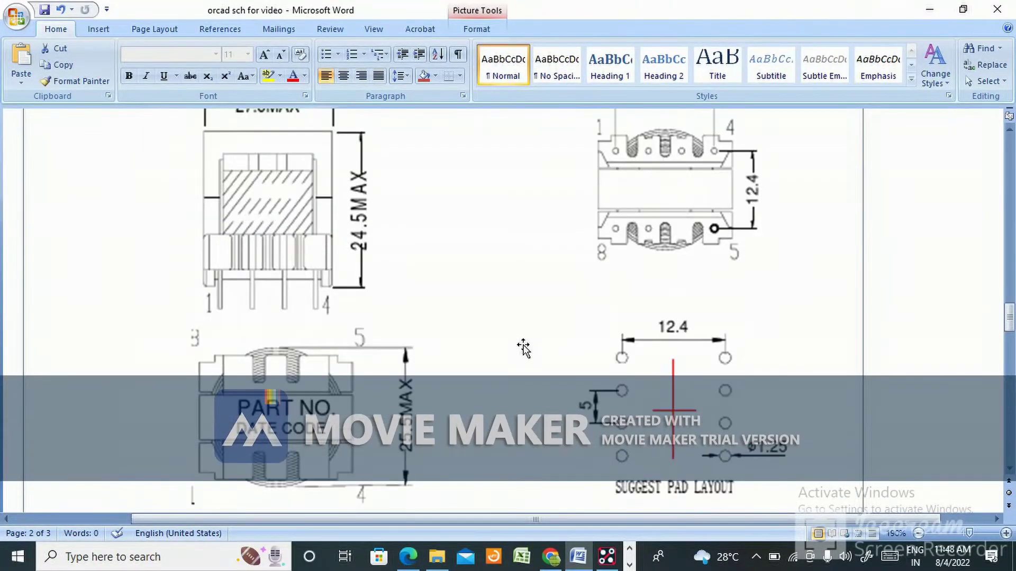
# Step: Switch back to Allegro and start the Move command with the find filter restricted to Text
pyautogui.click(607, 557)
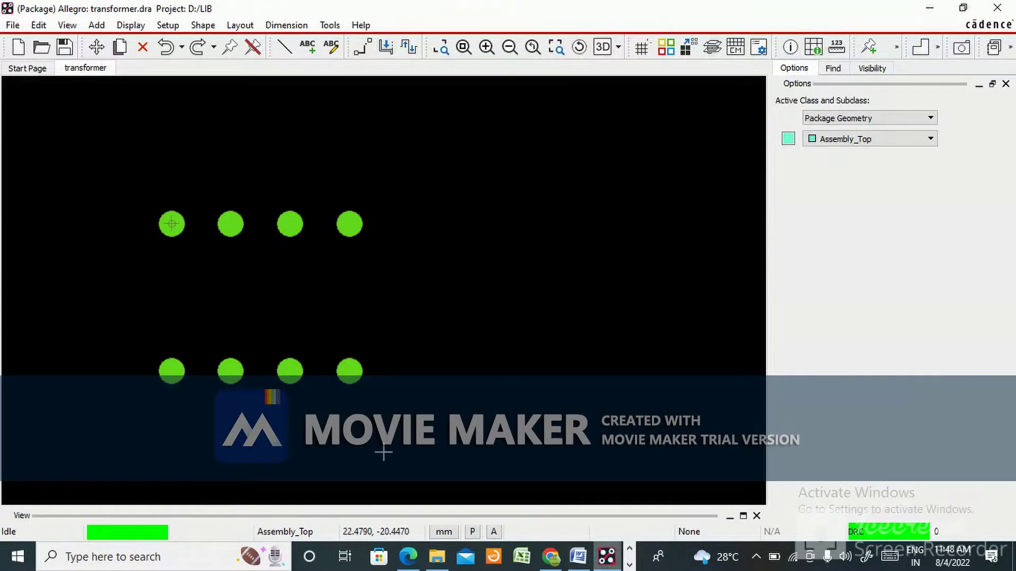
pyautogui.scroll(3, 178, 381)
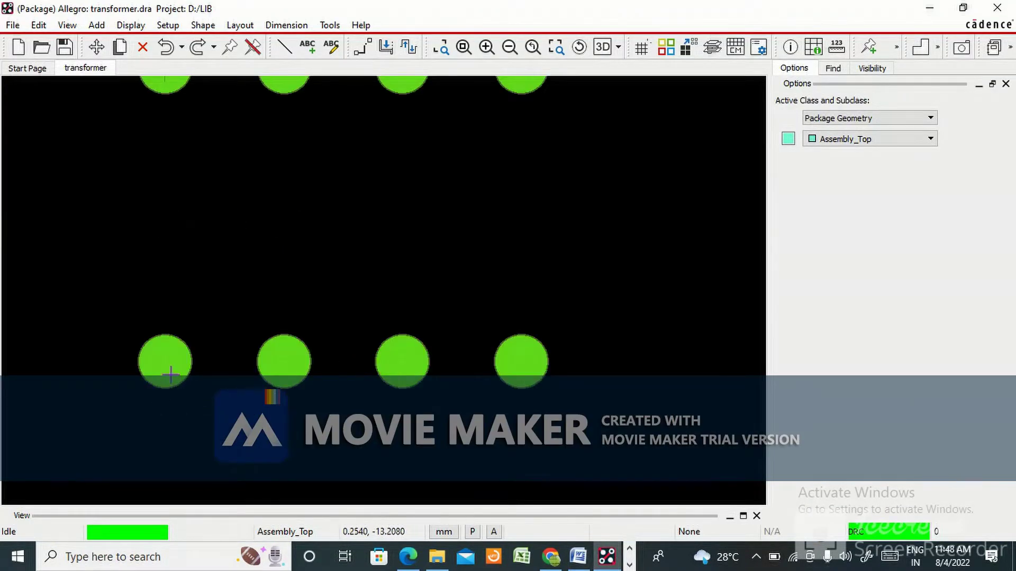
pyautogui.scroll(3, 159, 363)
pyautogui.scroll(-3, 156, 381)
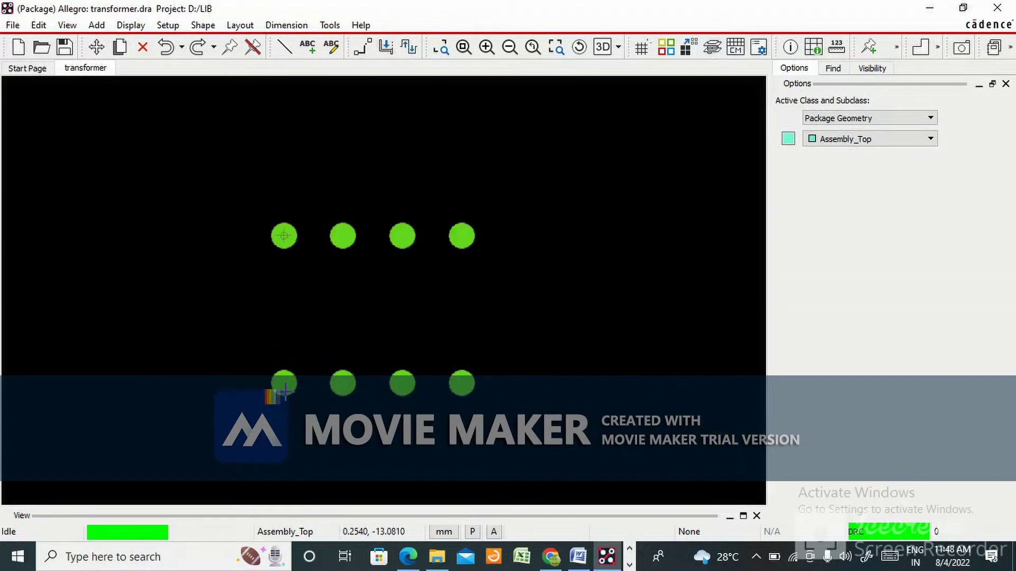
pyautogui.scroll(3, 299, 222)
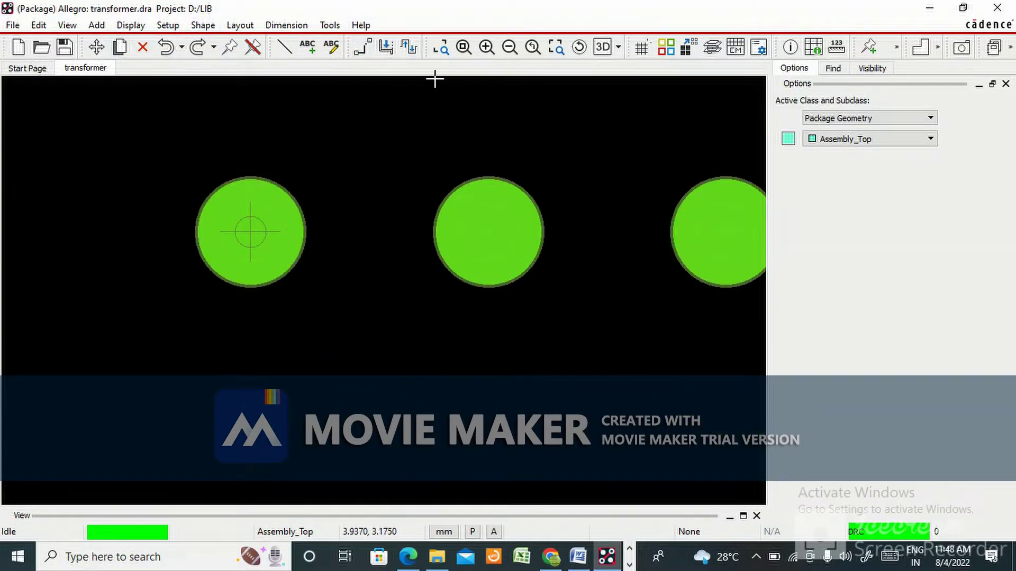
pyautogui.click(96, 47)
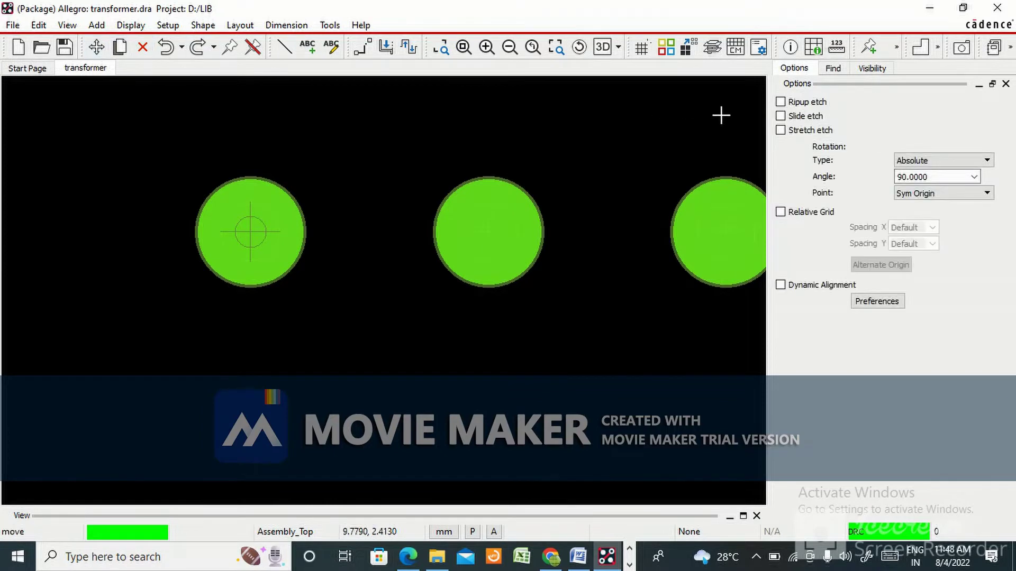
pyautogui.click(832, 69)
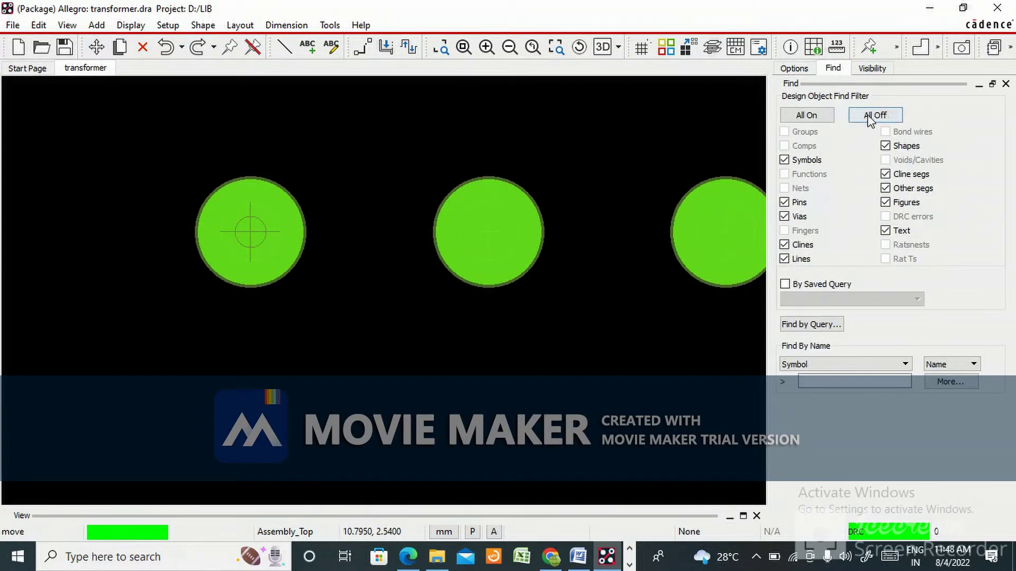
pyautogui.click(875, 115)
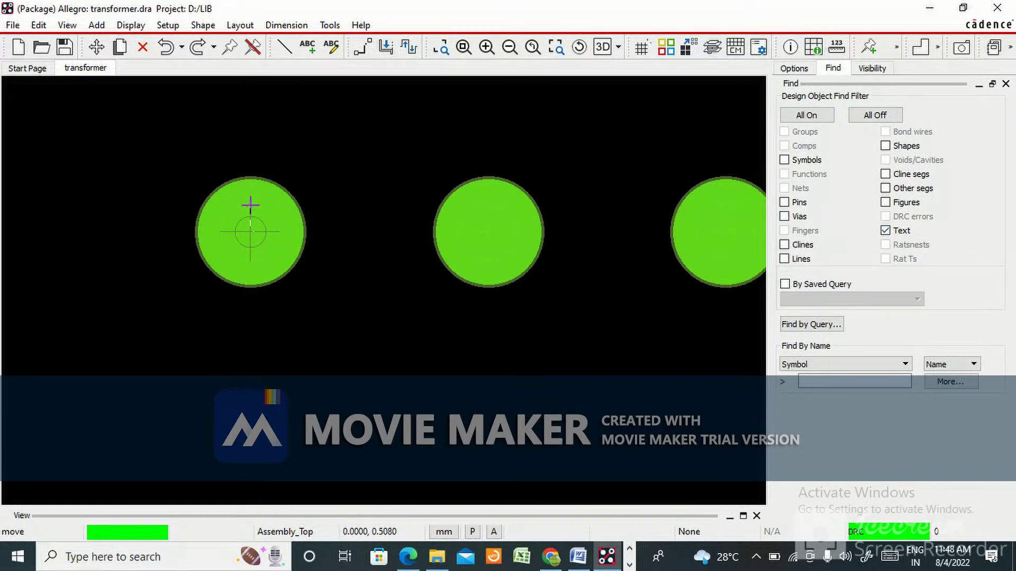
# Step: Move the pin number texts 1, 2, 3 and 4 off their pads to just above the upper row
pyautogui.click(230, 161)
pyautogui.click(507, 234)
pyautogui.click(485, 142)
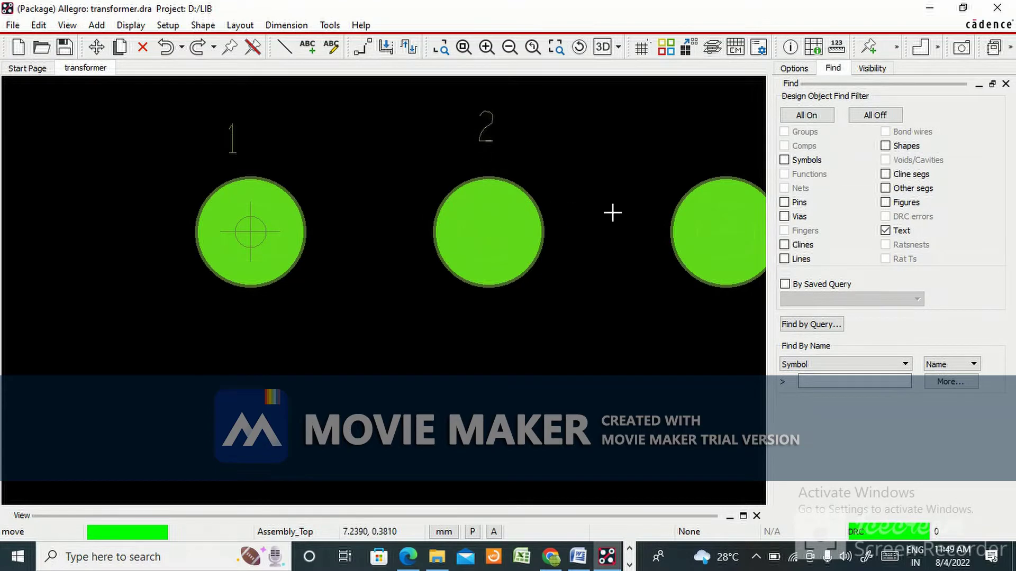
pyautogui.click(720, 219)
pyautogui.click(717, 141)
pyautogui.scroll(-2, 616, 236)
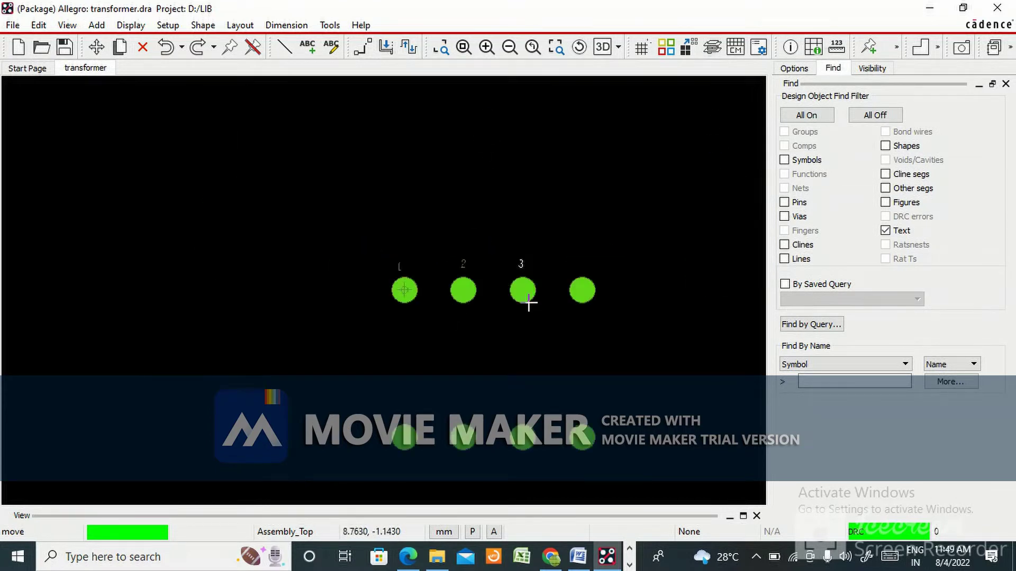
pyautogui.scroll(1, 526, 301)
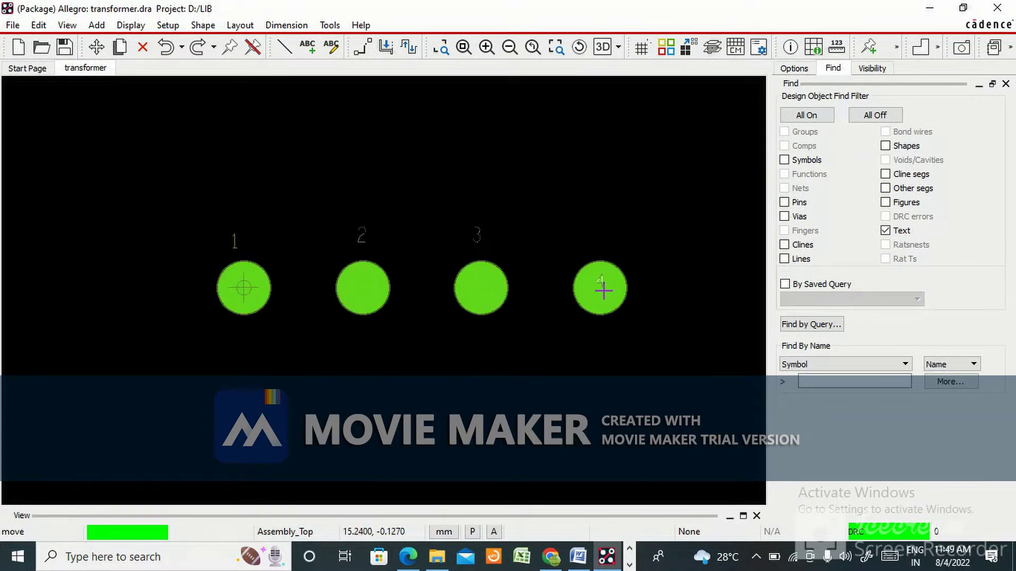
pyautogui.click(599, 241)
pyautogui.scroll(-1, 601, 270)
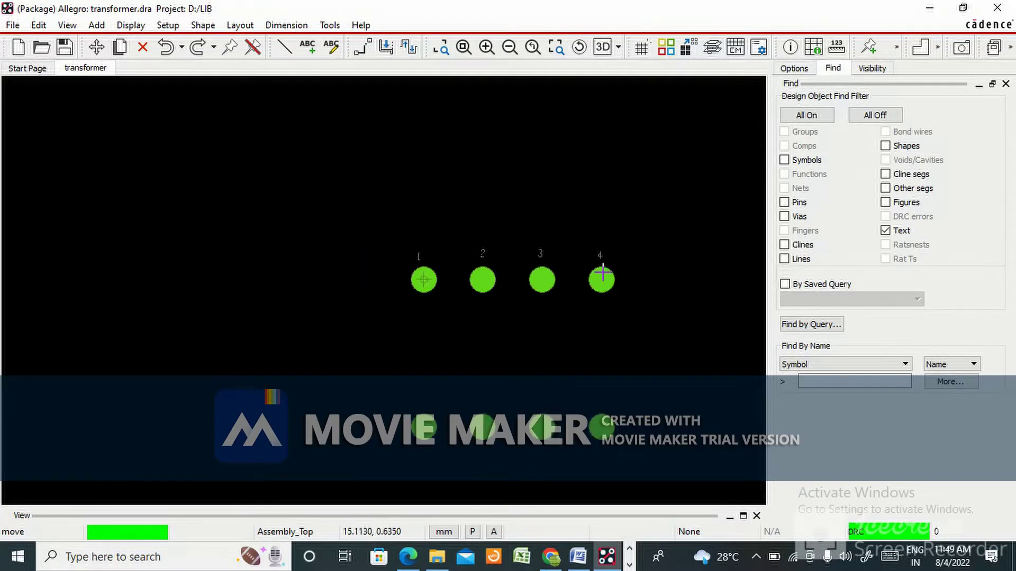
# Step: Move the pin number texts 5 to 8 to just below the lower row of pads and finish moving
pyautogui.scroll(1, 415, 439)
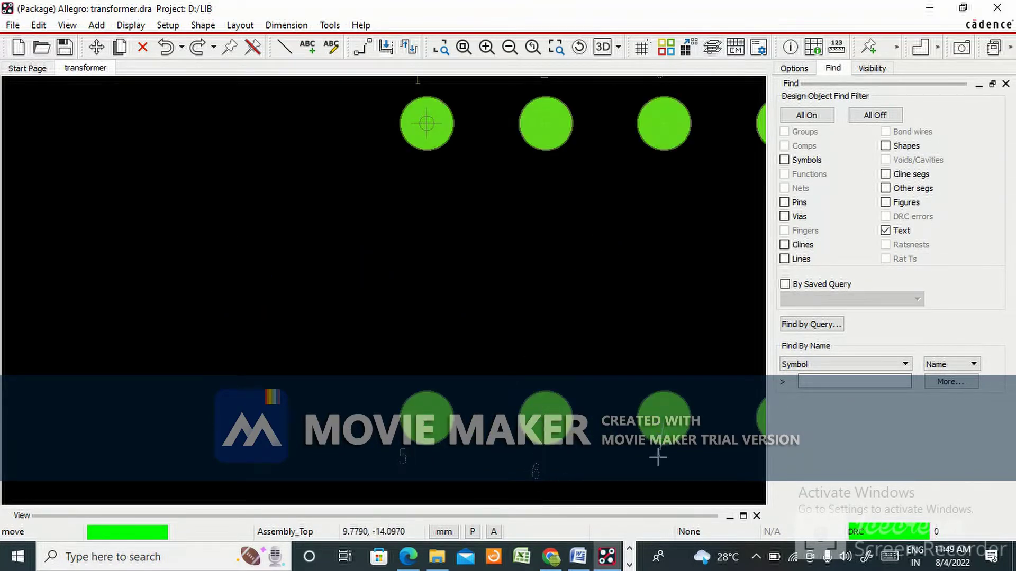
pyautogui.scroll(-1, 519, 474)
pyautogui.scroll(2, 634, 474)
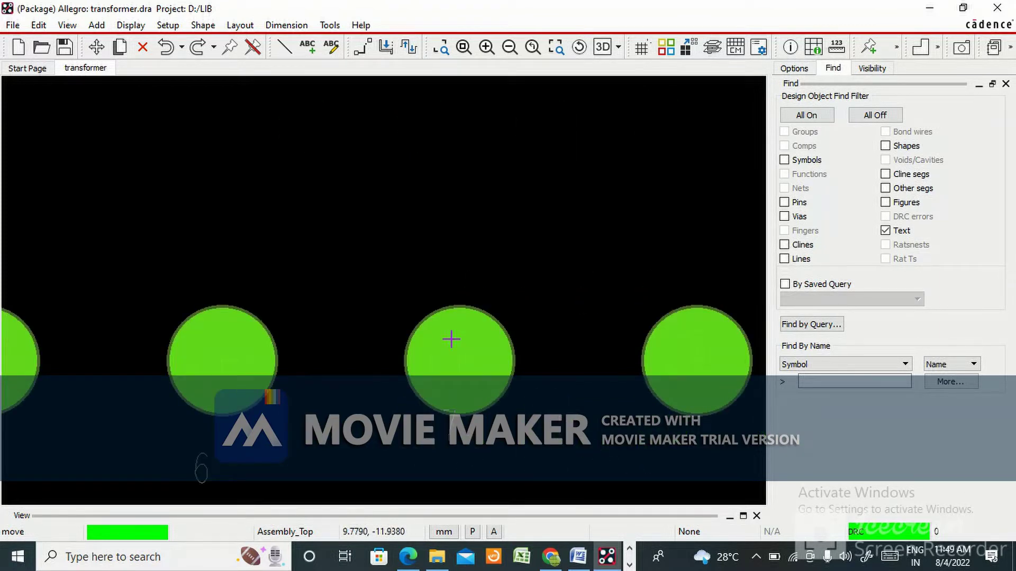
pyautogui.click(96, 47)
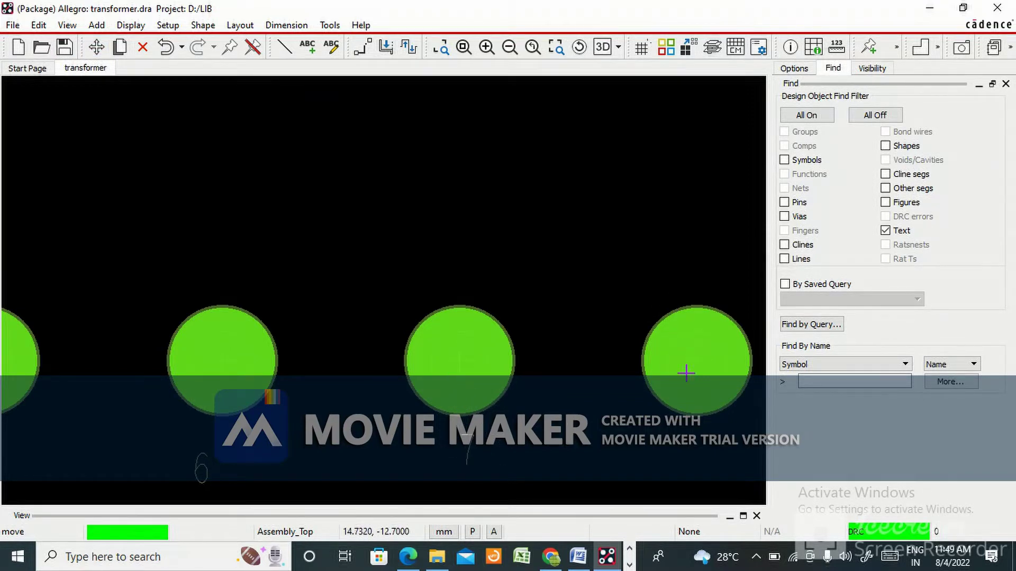
pyautogui.scroll(-1, 662, 340)
pyautogui.scroll(1, 316, 421)
pyautogui.rightClick(164, 260)
pyautogui.click(180, 268)
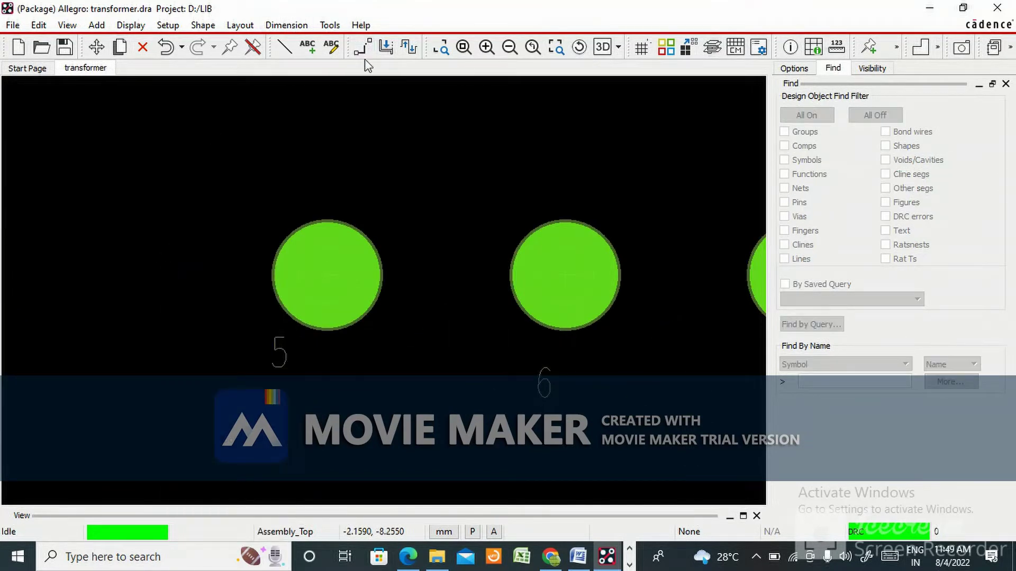
# Step: Edit the lower row's pin number texts to read 1, 2, 3 and 4 from left to right
pyautogui.click(331, 47)
pyautogui.click(284, 357)
pyautogui.write('1')
pyautogui.press('Return')
pyautogui.click(544, 382)
pyautogui.write('2')
pyautogui.scroll(-2, 438, 365)
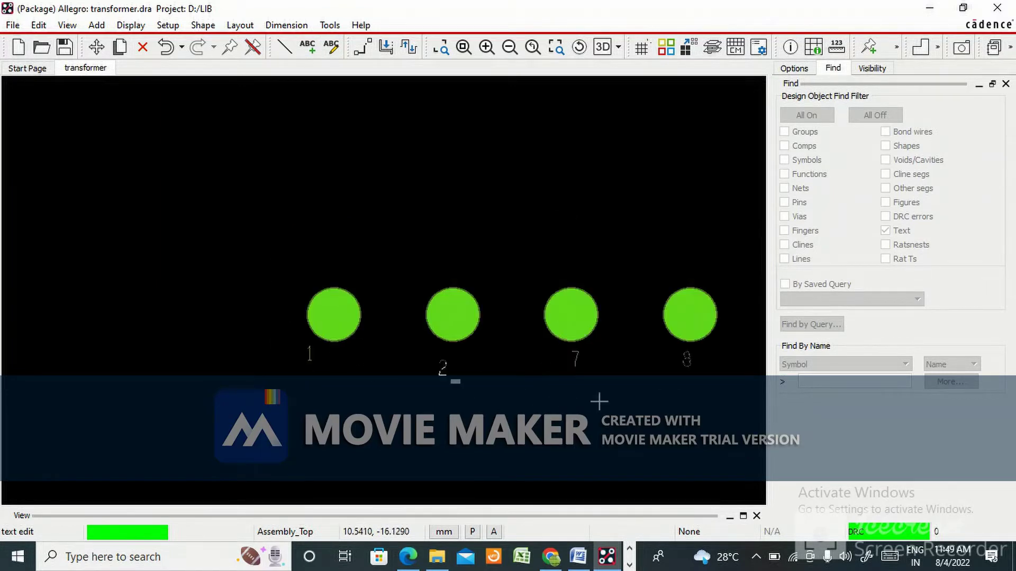
pyautogui.write('3')
pyautogui.click(692, 371)
pyautogui.scroll(-2, 547, 365)
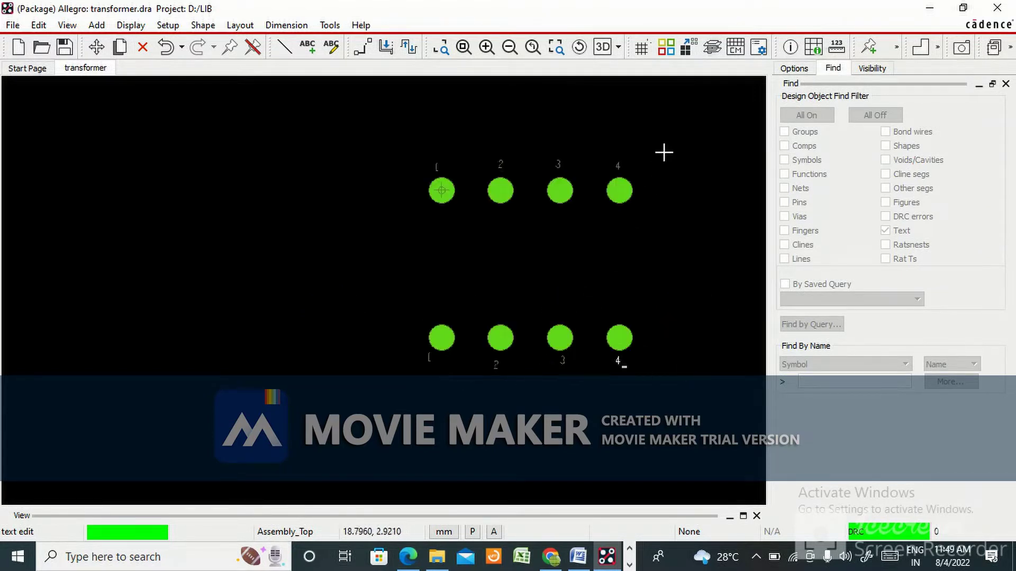
# Step: Edit the upper row's pin number texts to 5, 6, 7 and 8 from right to left and finish text editing
pyautogui.scroll(2, 649, 139)
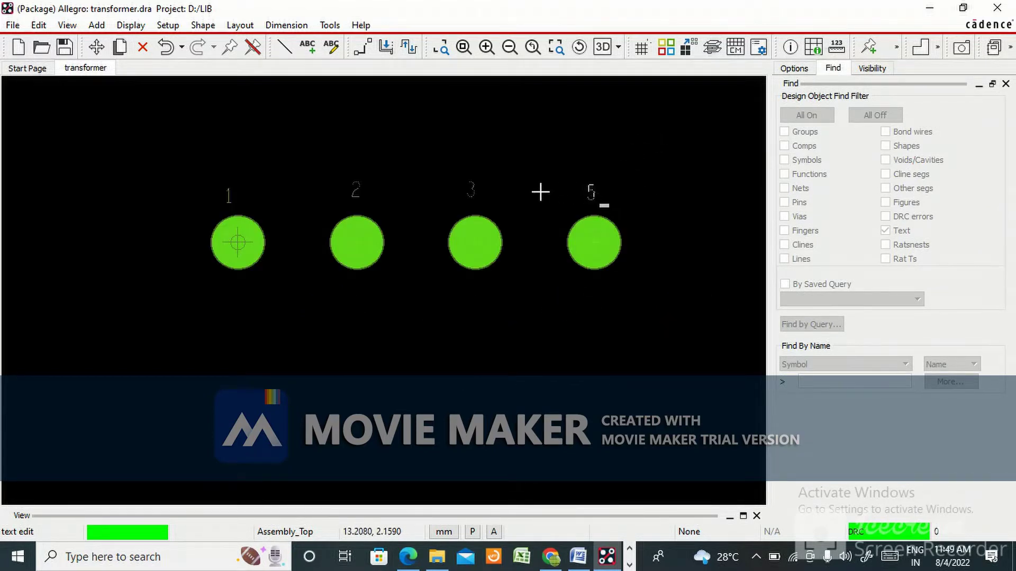
pyautogui.click(479, 187)
pyautogui.write('6')
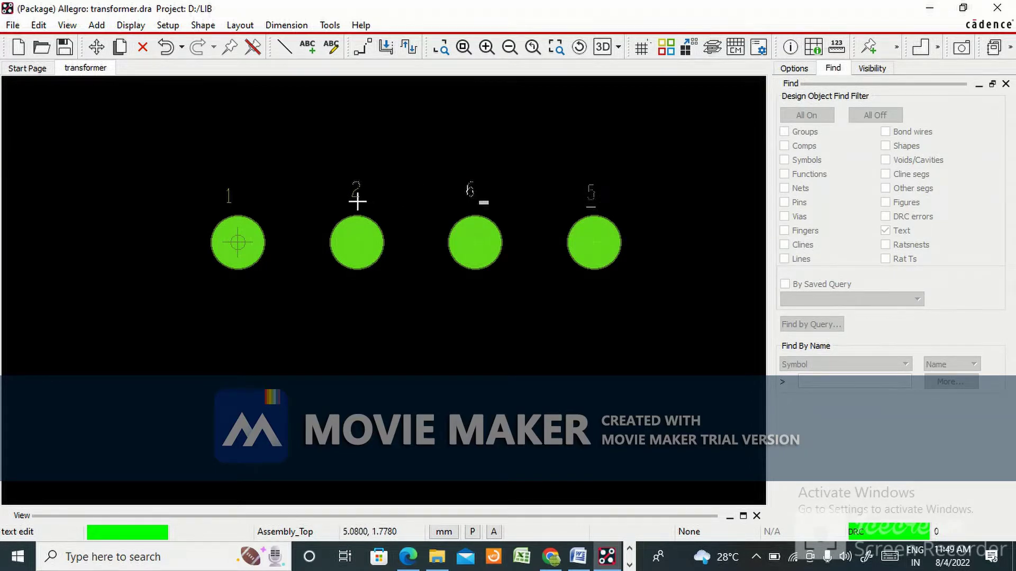
pyautogui.click(350, 194)
pyautogui.click(227, 199)
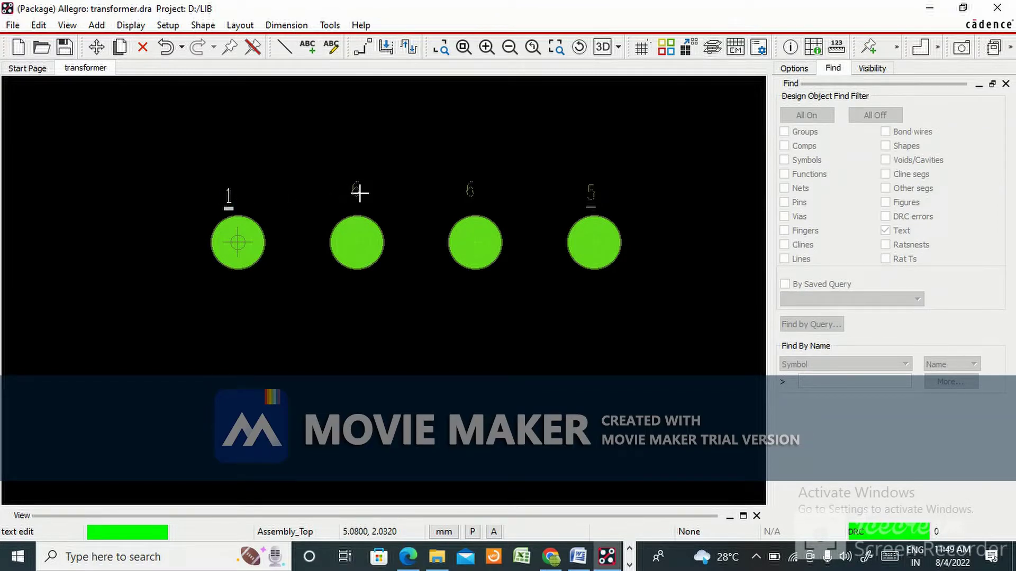
pyautogui.write('7')
pyautogui.click(230, 197)
pyautogui.write('8')
pyautogui.rightClick(346, 161)
pyautogui.click(370, 170)
# Step: Move the lower row's pin number texts 1 to 4 back onto their pads
pyautogui.scroll(-1, 319, 213)
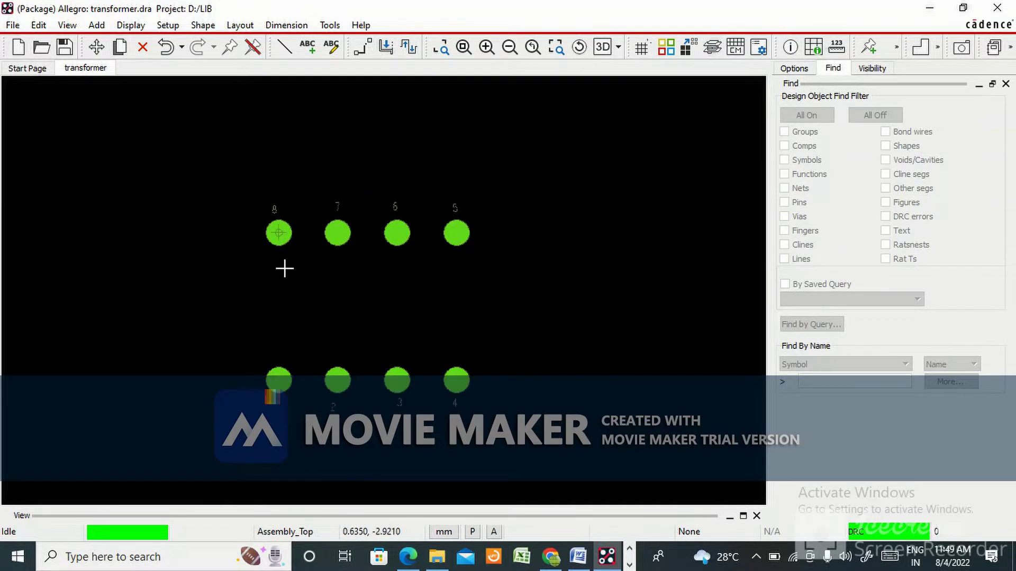
pyautogui.scroll(1, 332, 373)
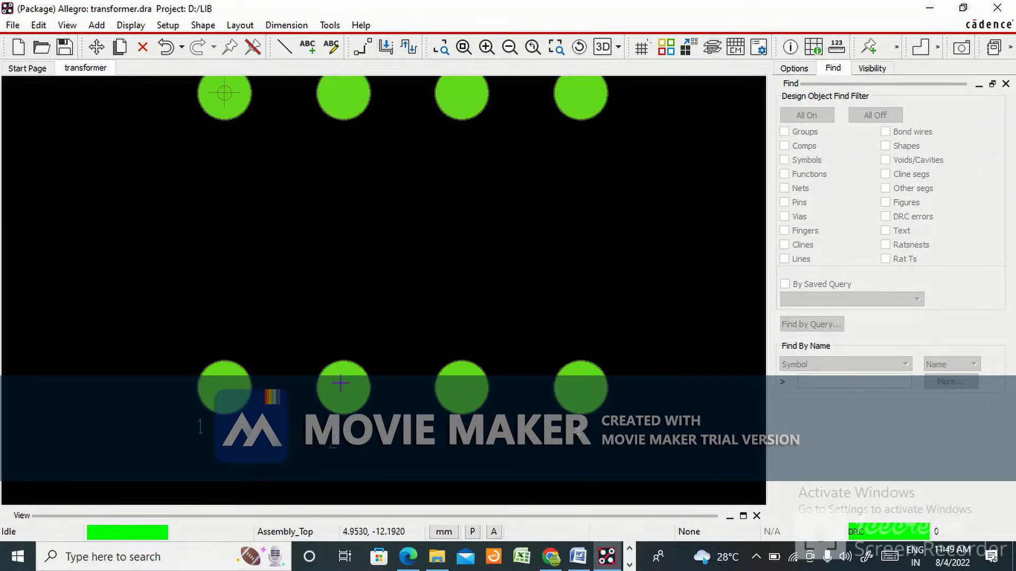
pyautogui.scroll(1, 587, 283)
pyautogui.scroll(-1, 571, 316)
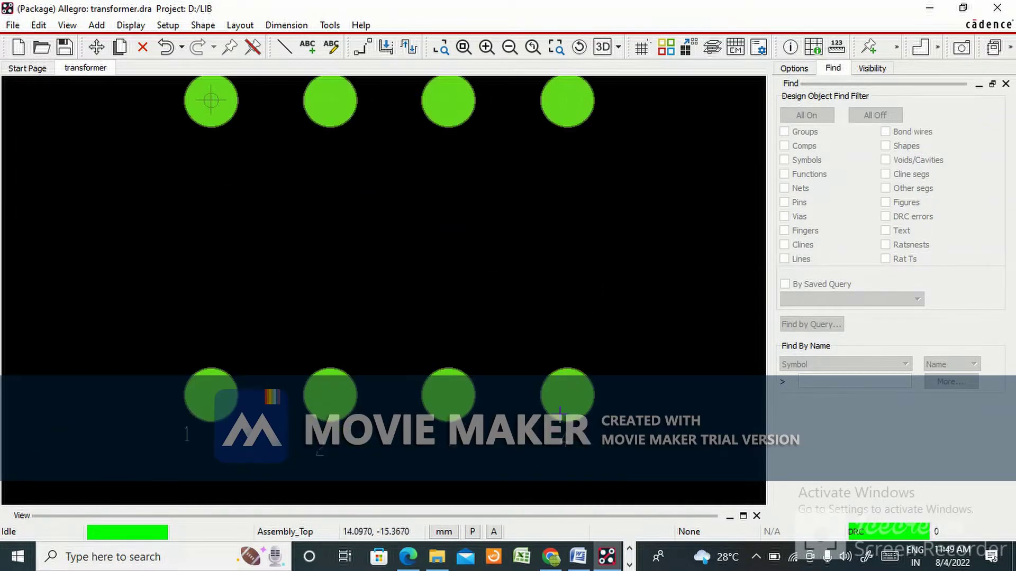
pyautogui.scroll(-1, 297, 295)
pyautogui.scroll(1, 277, 352)
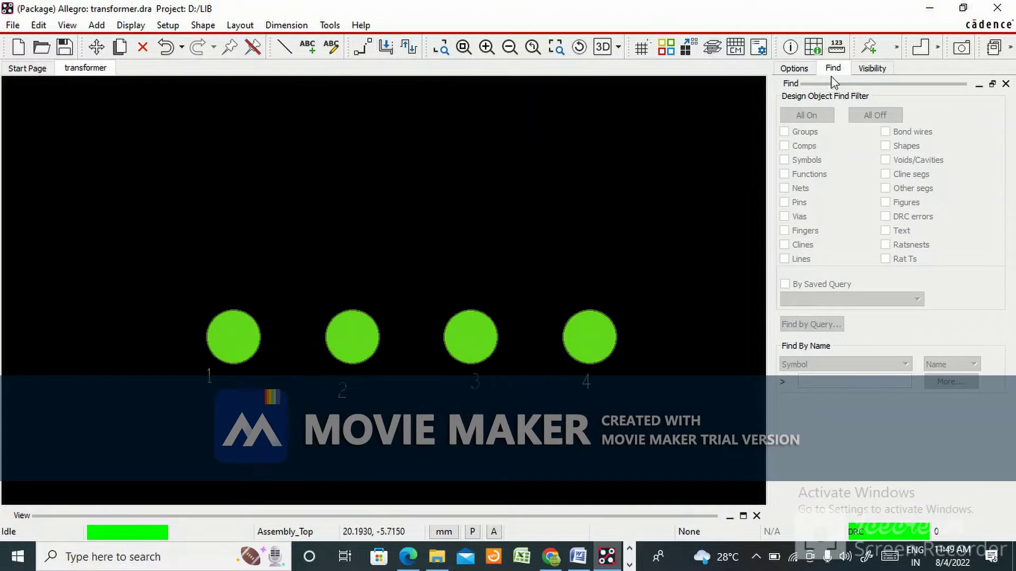
pyautogui.click(97, 46)
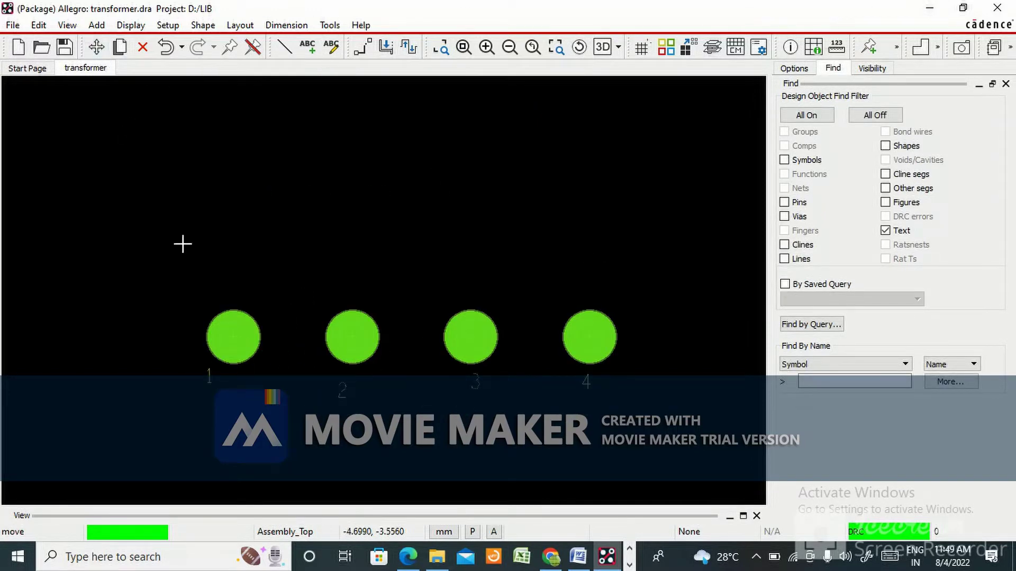
pyautogui.click(211, 373)
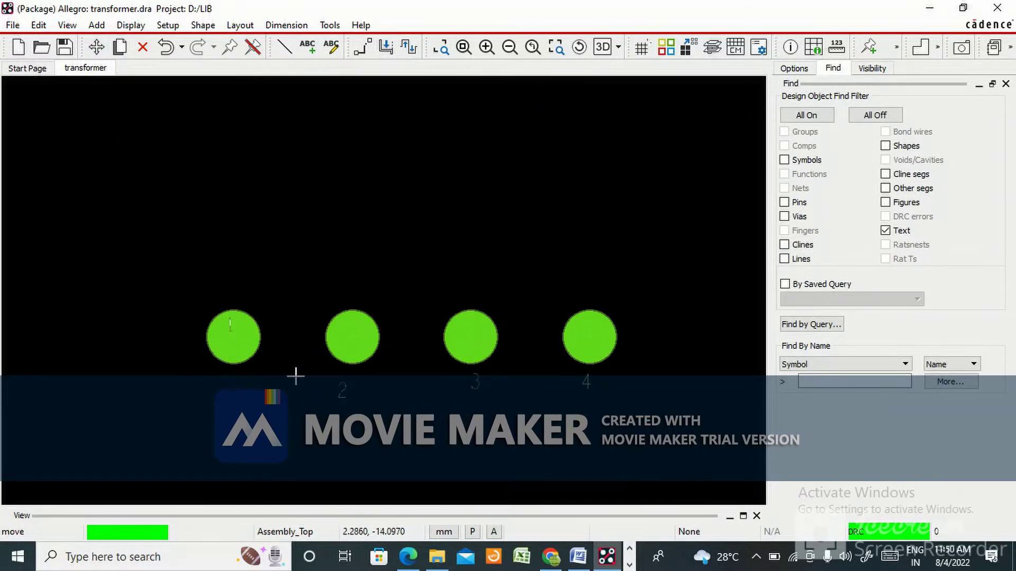
pyautogui.click(333, 389)
pyautogui.click(360, 332)
pyautogui.click(479, 373)
pyautogui.click(581, 382)
pyautogui.click(596, 332)
# Step: Move the upper row's pin number texts 5 to 8 back onto their pads and finish moving
pyautogui.scroll(-1, 596, 333)
pyautogui.click(553, 206)
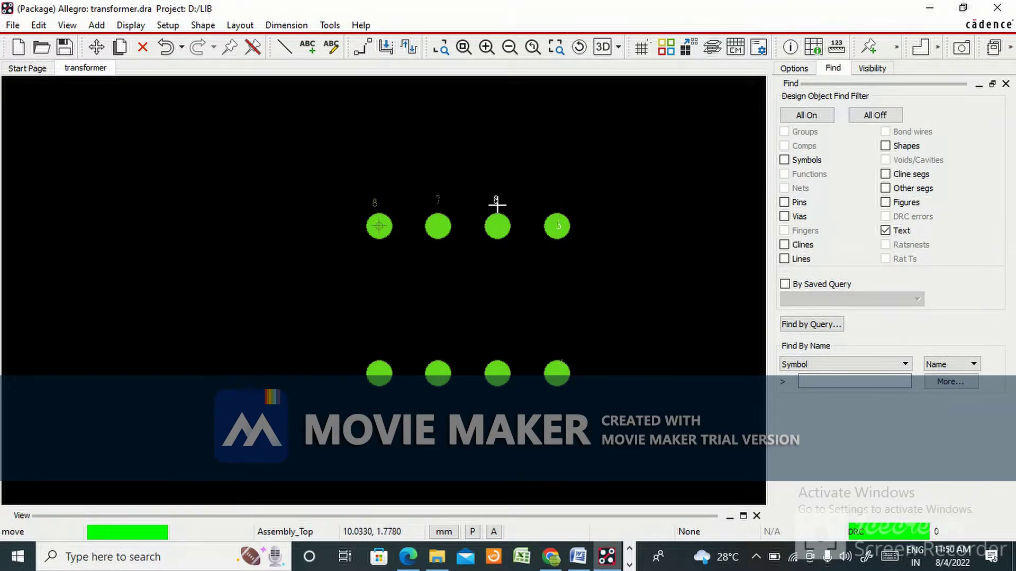
pyautogui.click(475, 226)
pyautogui.click(439, 207)
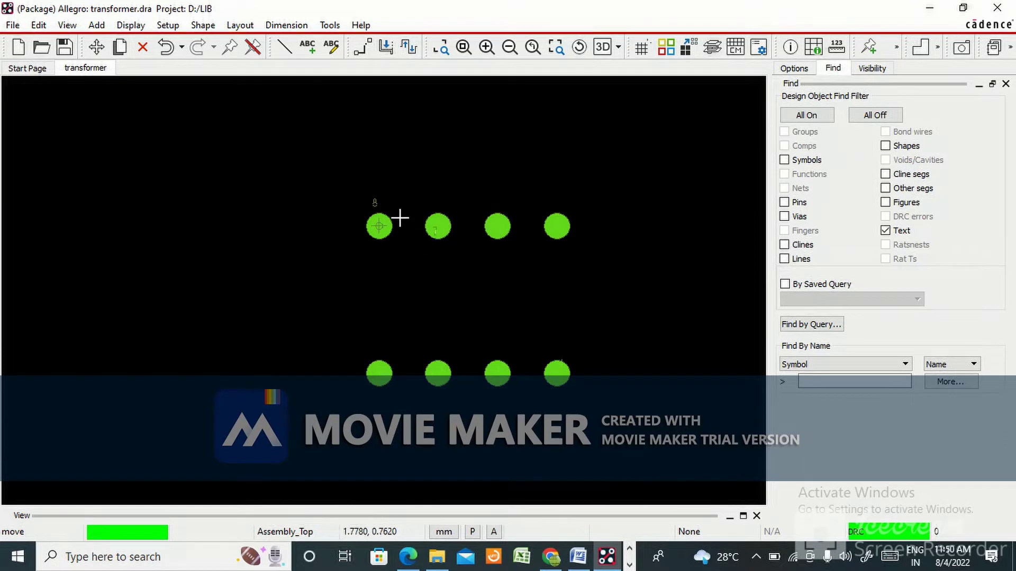
pyautogui.click(375, 203)
pyautogui.click(379, 224)
pyautogui.rightClick(492, 162)
pyautogui.click(516, 173)
# Step: Measure the distance between the lower row's two outer pins and the spacing between the two rows at the last column
pyautogui.scroll(-2, 460, 236)
pyautogui.scroll(2, 410, 301)
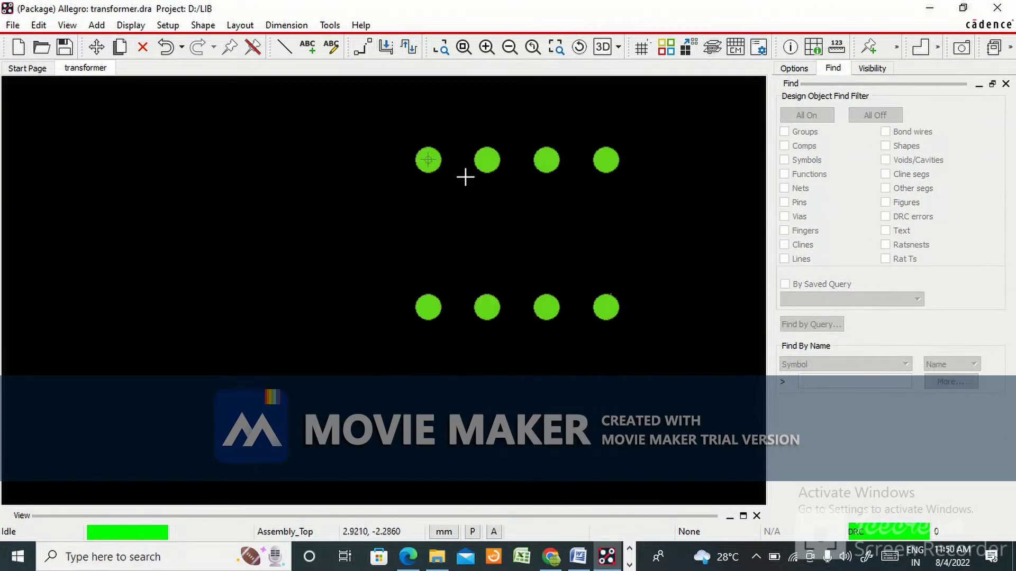
pyautogui.scroll(2, 465, 143)
pyautogui.scroll(-2, 362, 343)
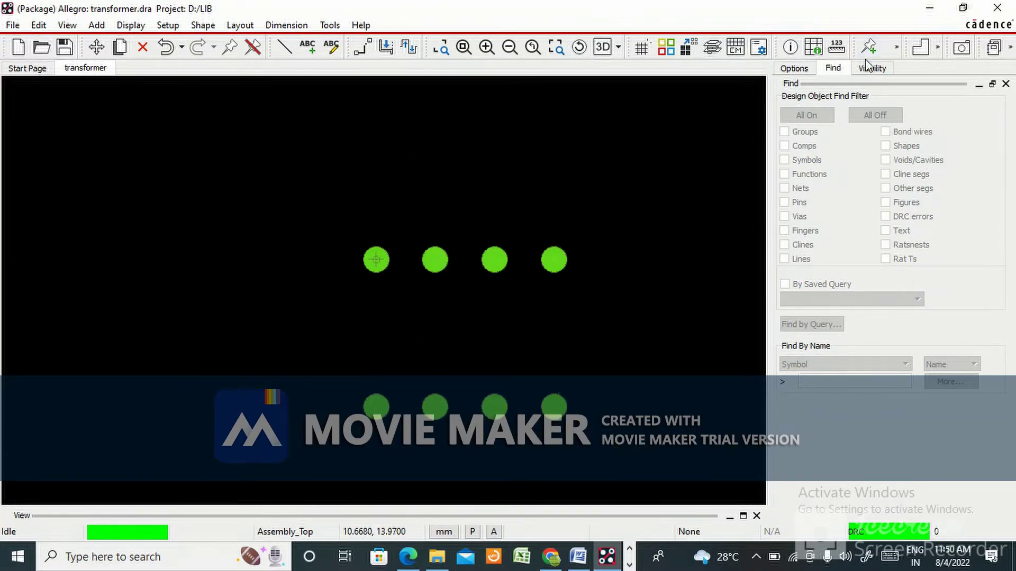
pyautogui.click(836, 48)
pyautogui.click(376, 406)
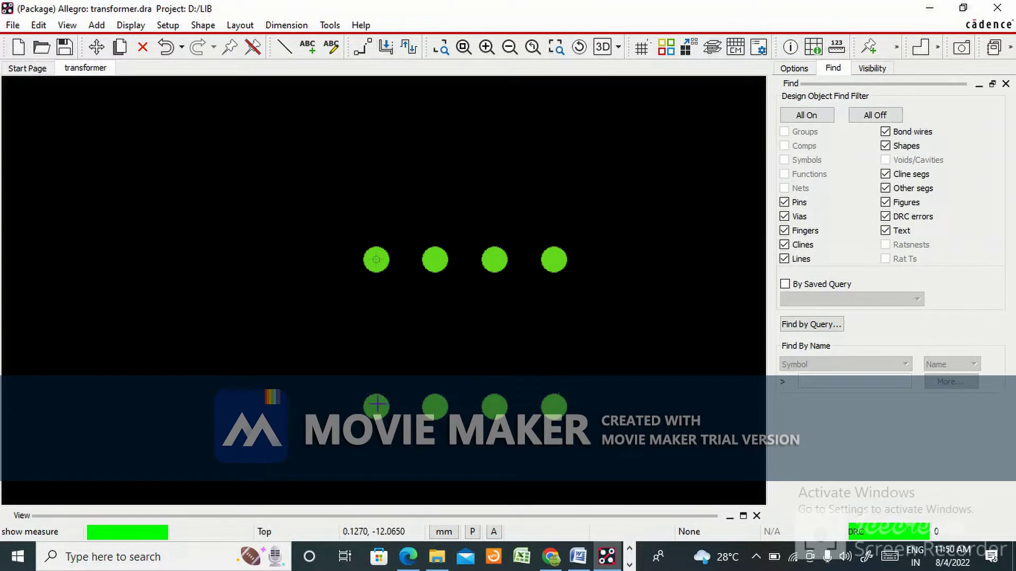
pyautogui.click(554, 406)
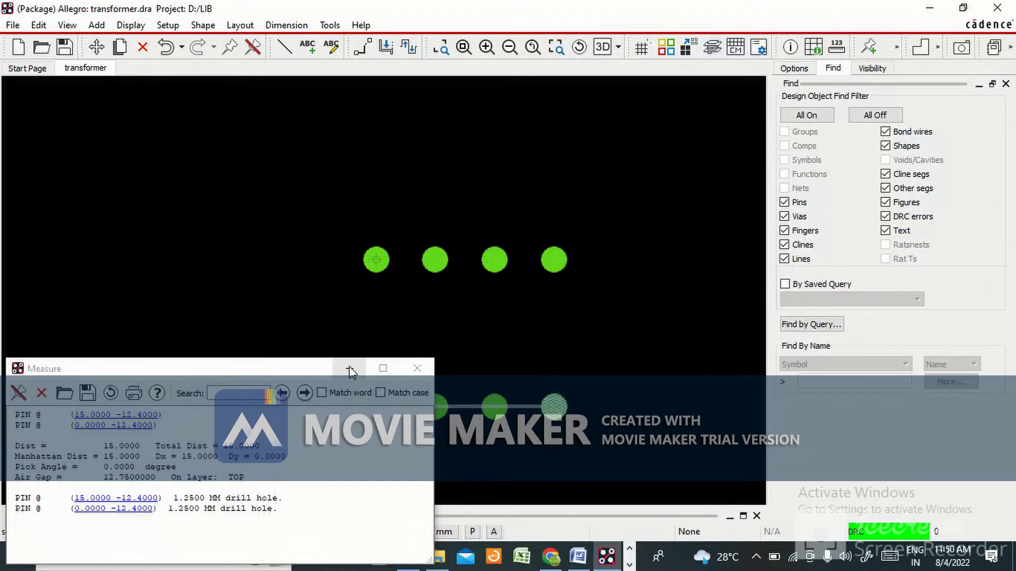
pyautogui.click(553, 258)
pyautogui.click(558, 398)
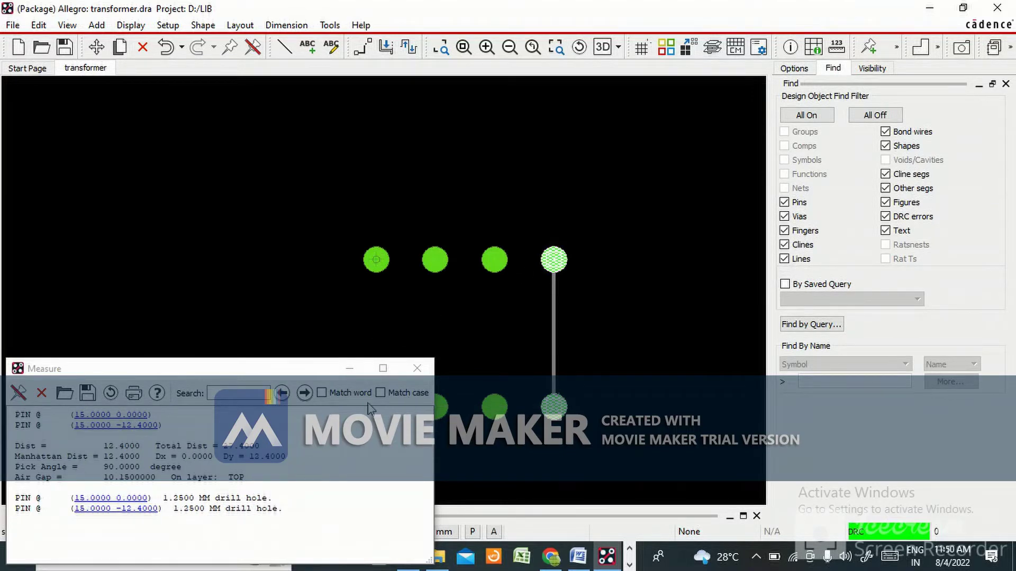
pyautogui.click(350, 368)
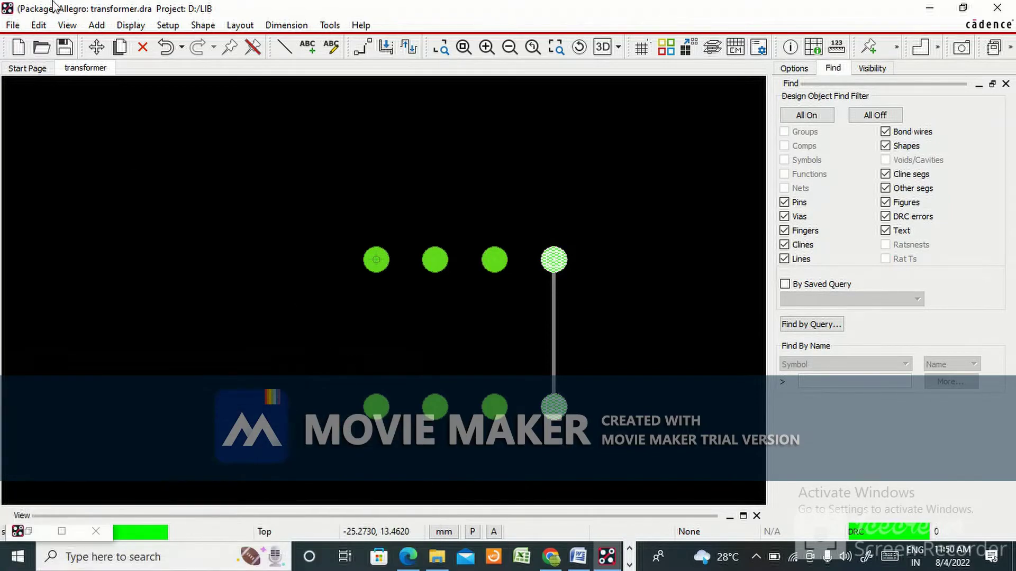
# Step: Move the drawing origin by 7.5 mm in X through the design parameters
pyautogui.click(168, 24)
pyautogui.click(180, 44)
pyautogui.doubleClick(95, 275)
pyautogui.moveTo(68, 275); pyautogui.dragTo(92, 277)
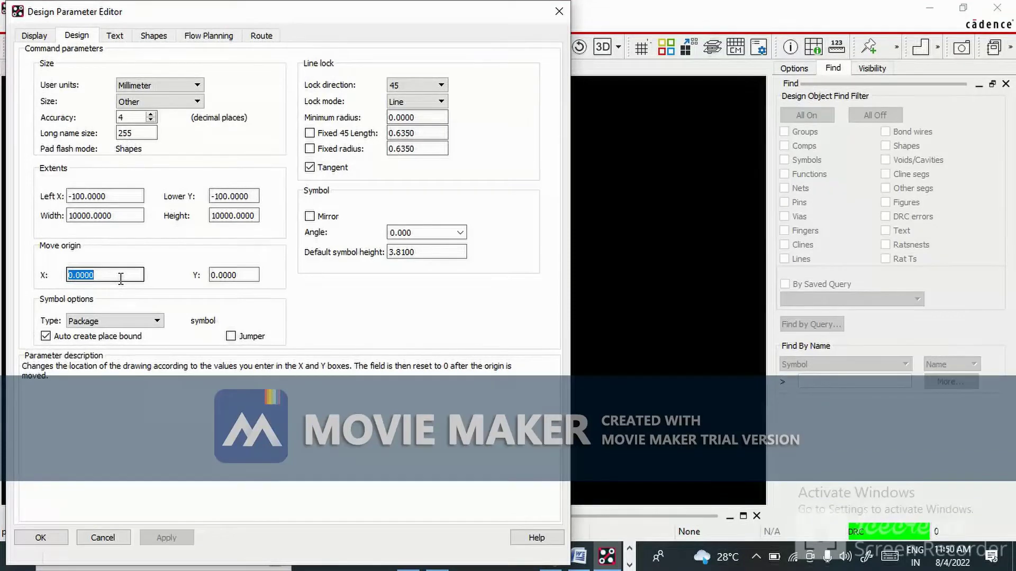
pyautogui.write('7.5')
pyautogui.click(222, 275)
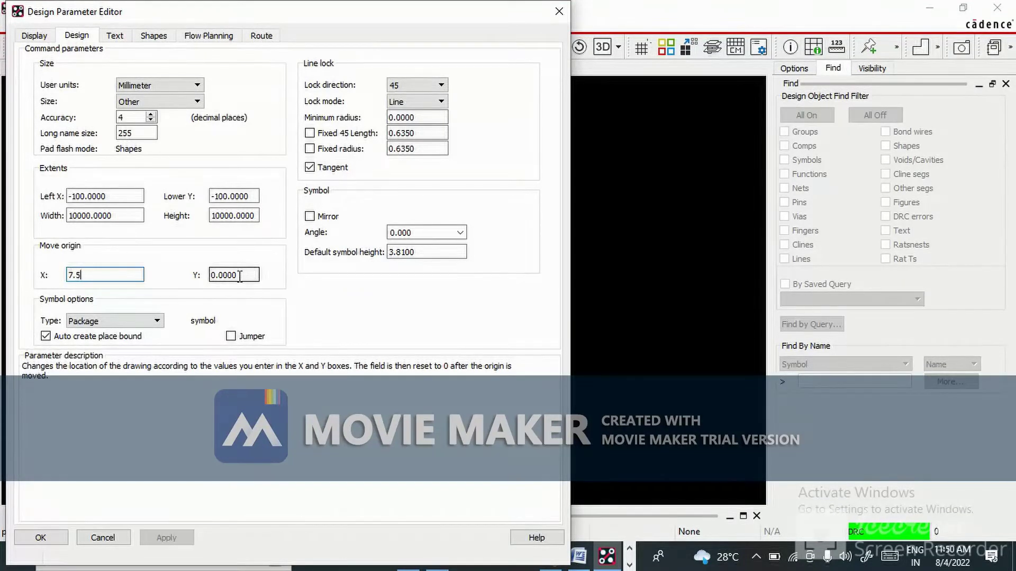
pyautogui.moveTo(211, 276); pyautogui.dragTo(229, 275)
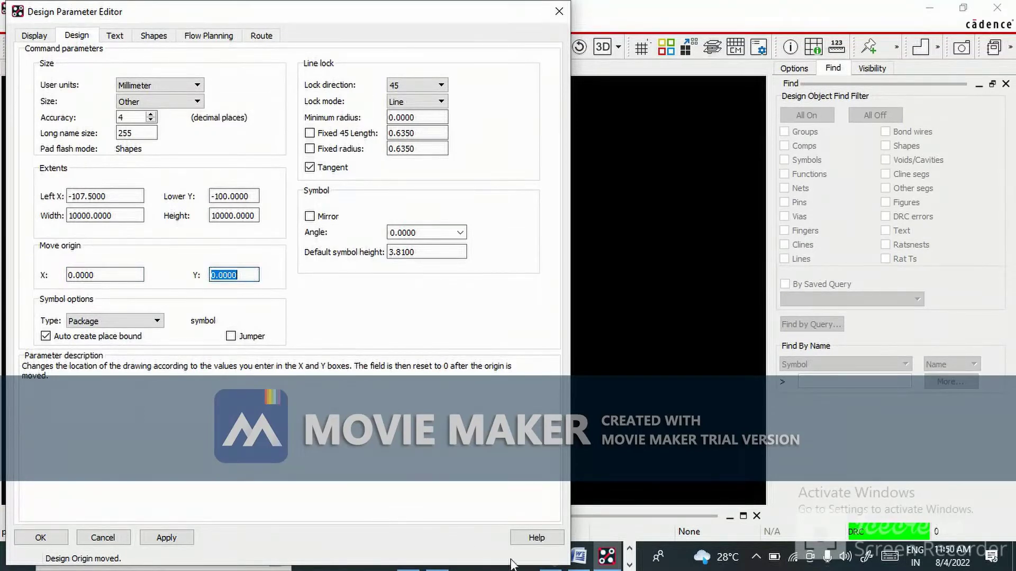
# Step: Check the datasheet's row spacing in Word, move the drawing origin by -6.2 mm in Y and accept the design parameters
pyautogui.click(580, 555)
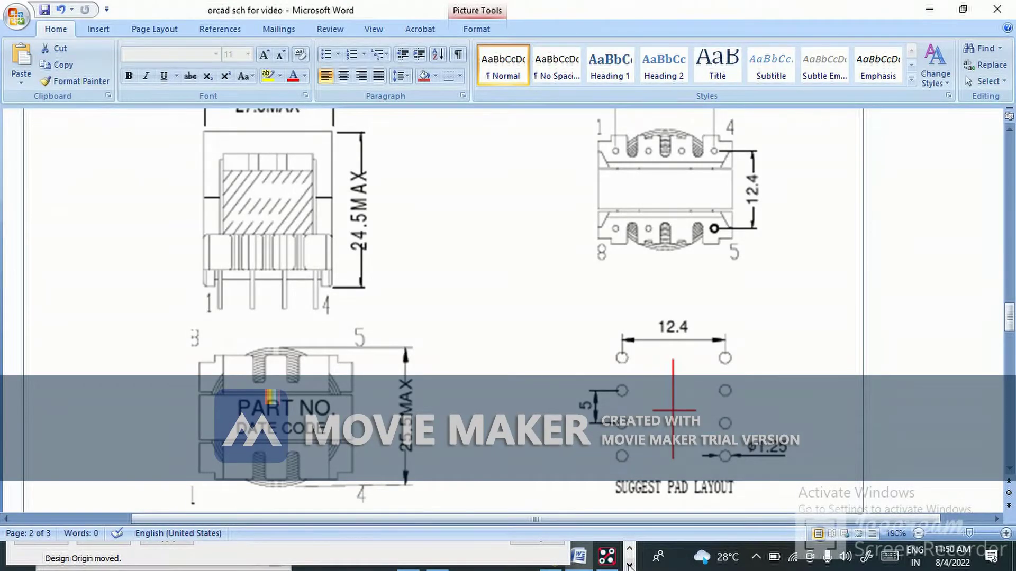
pyautogui.click(607, 555)
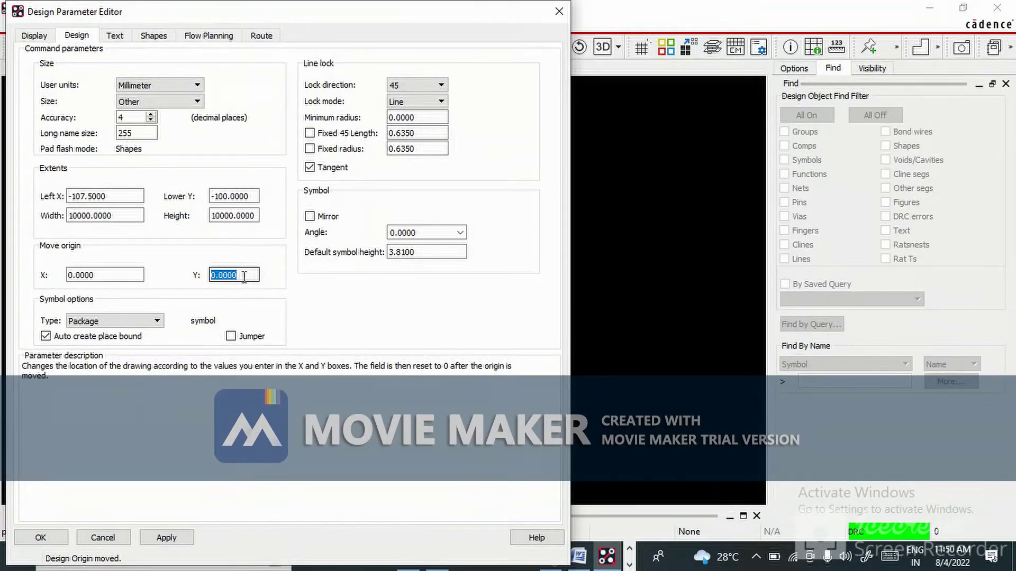
pyautogui.write('6.2')
pyautogui.click(167, 537)
pyautogui.click(41, 537)
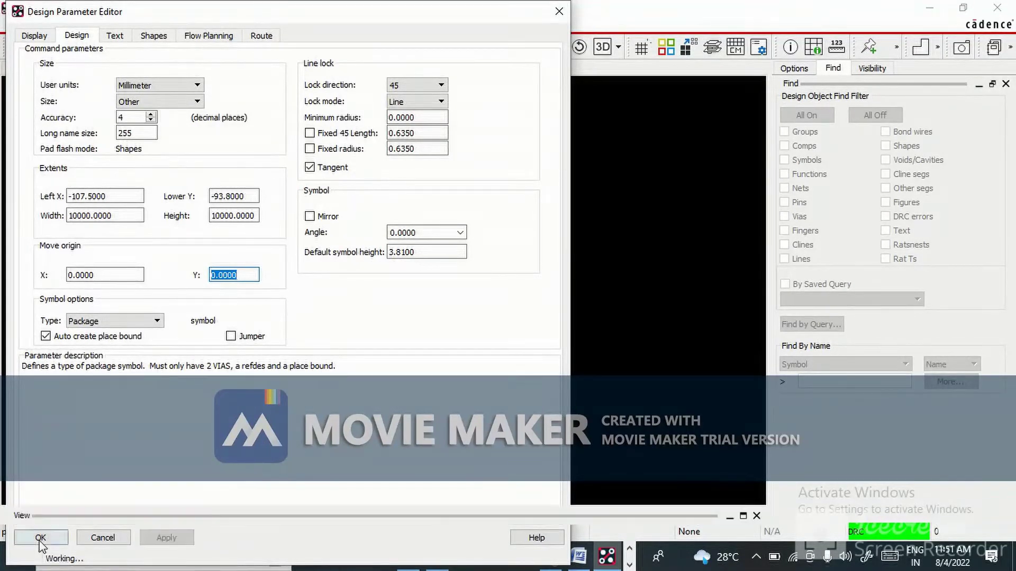
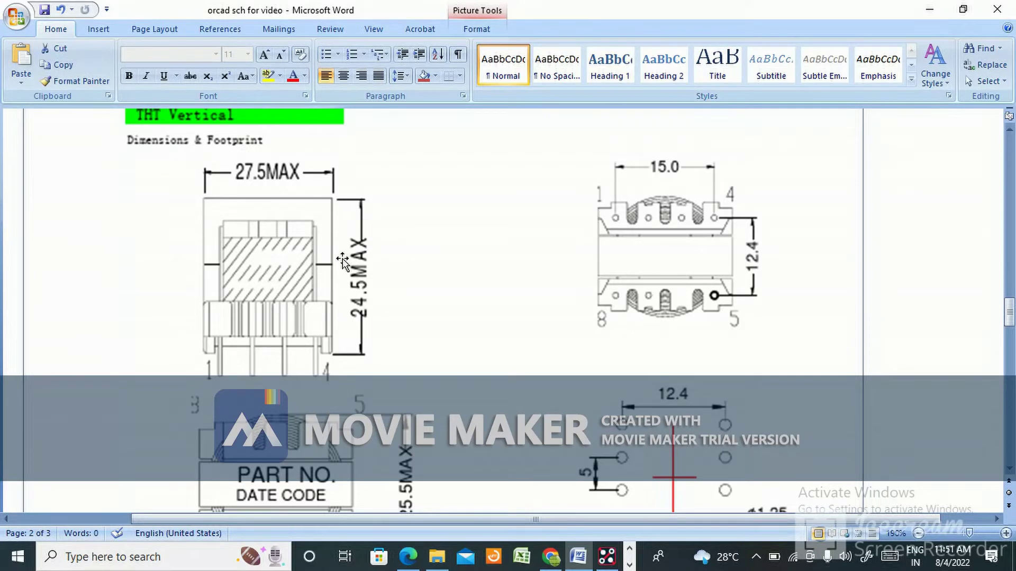
# Step: Examine the transformer's maximum body dimensions and suggested pad layout in the datasheet, and return to Allegro
pyautogui.scroll(-3, 342, 260)
pyautogui.scroll(-6, 342, 260)
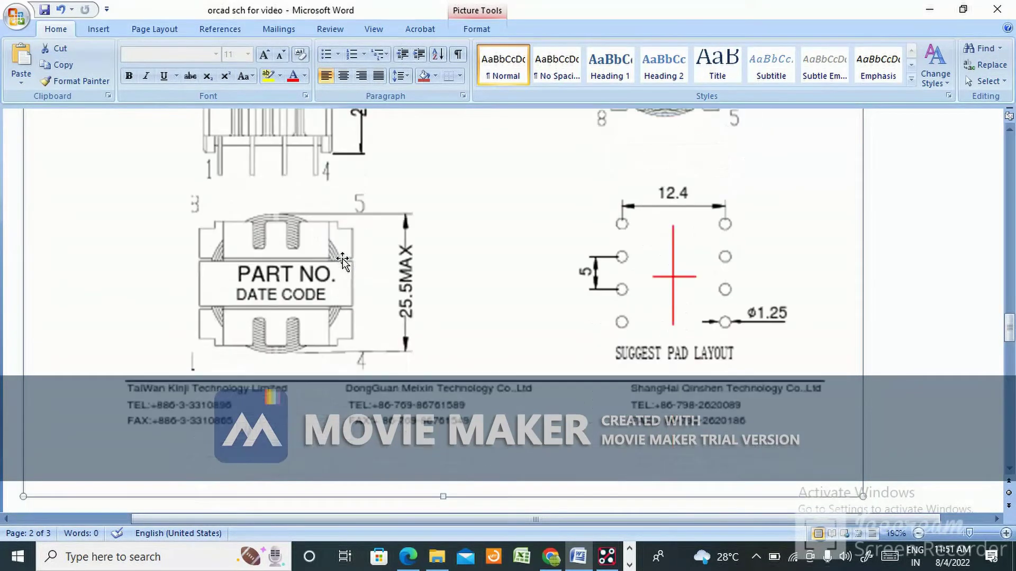
pyautogui.scroll(6, 343, 261)
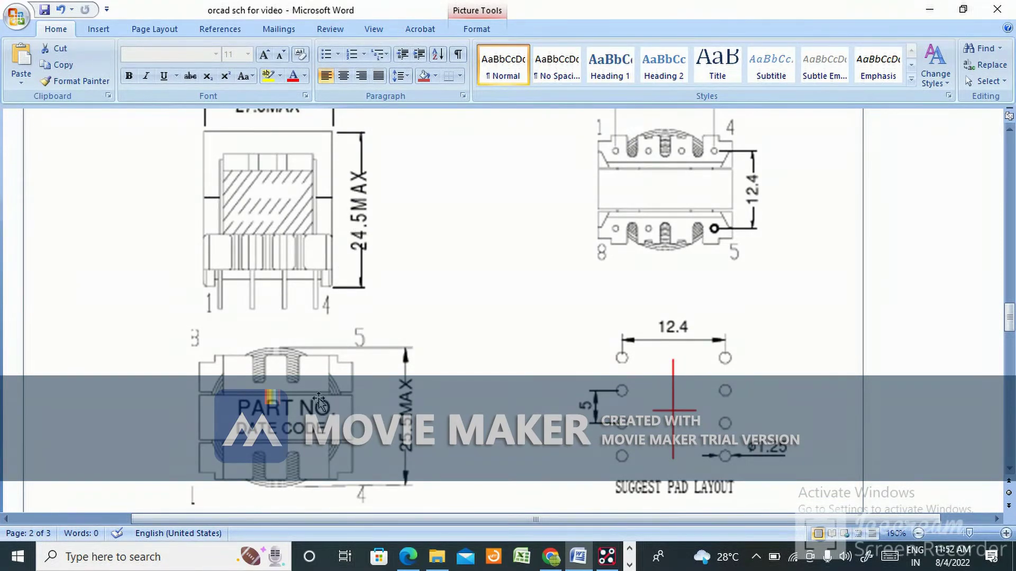
pyautogui.scroll(3, 413, 302)
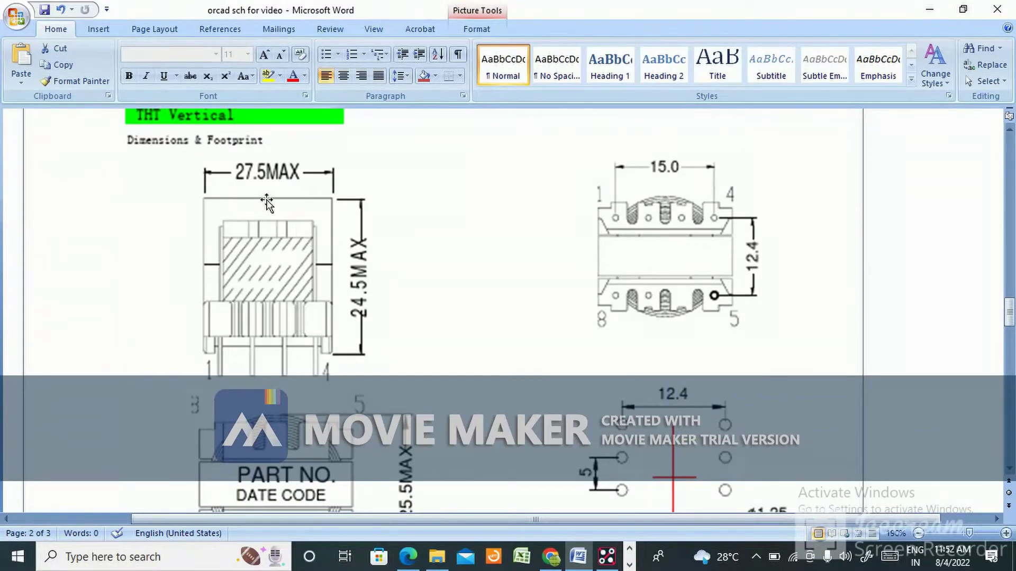
pyautogui.click(627, 565)
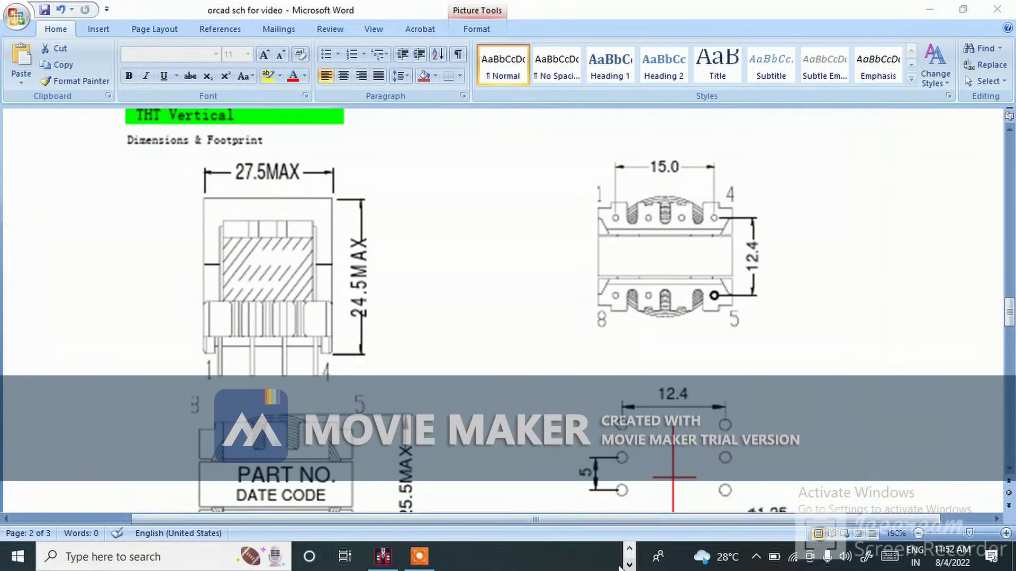
pyautogui.click(629, 549)
pyautogui.moveTo(605, 561)
pyautogui.click(620, 495)
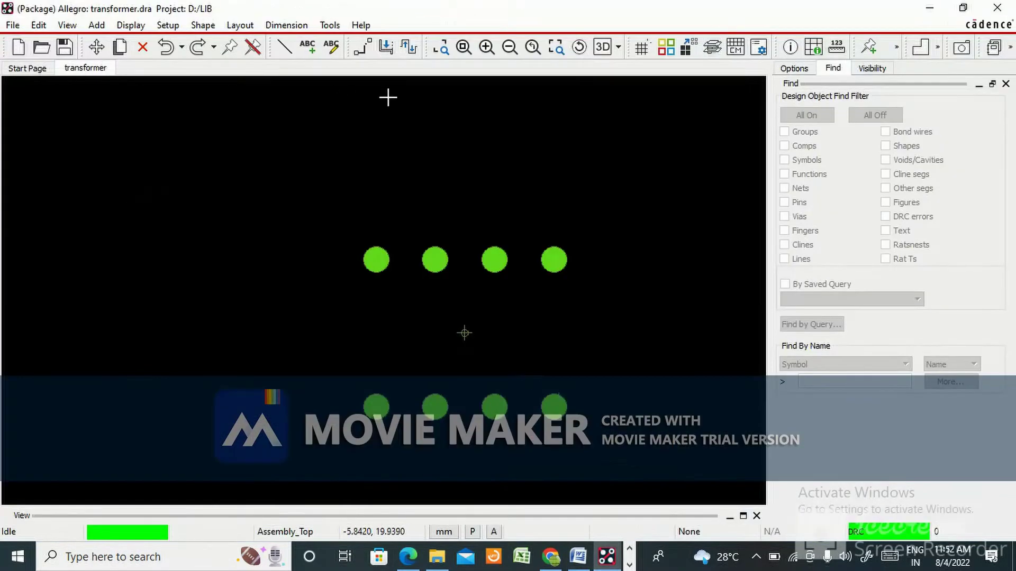
# Step: Start adding a line on Package Geometry Assembly_Top with a 90-degree line lock and 0.127 mm width
pyautogui.click(284, 49)
pyautogui.click(796, 70)
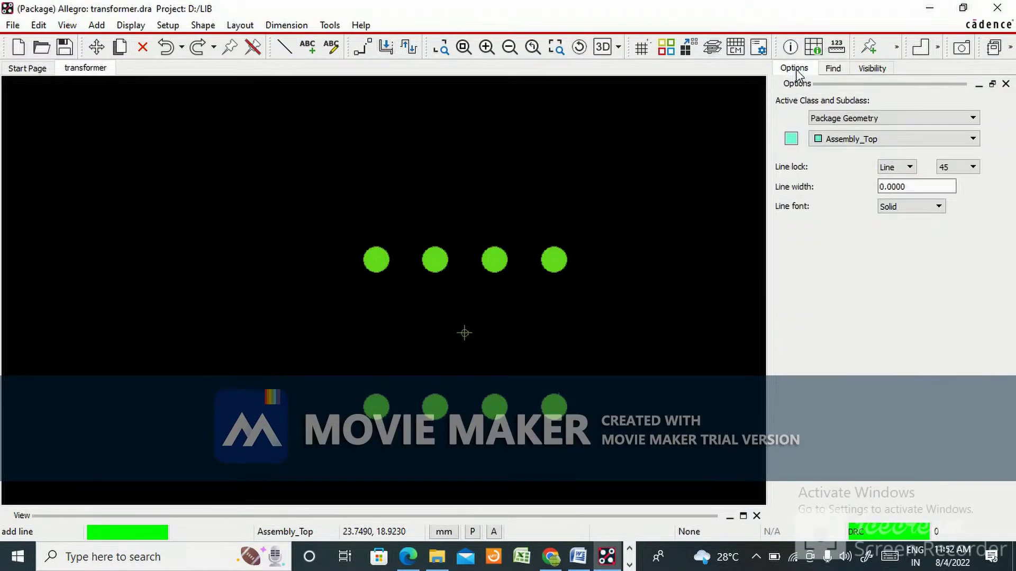
pyautogui.click(972, 167)
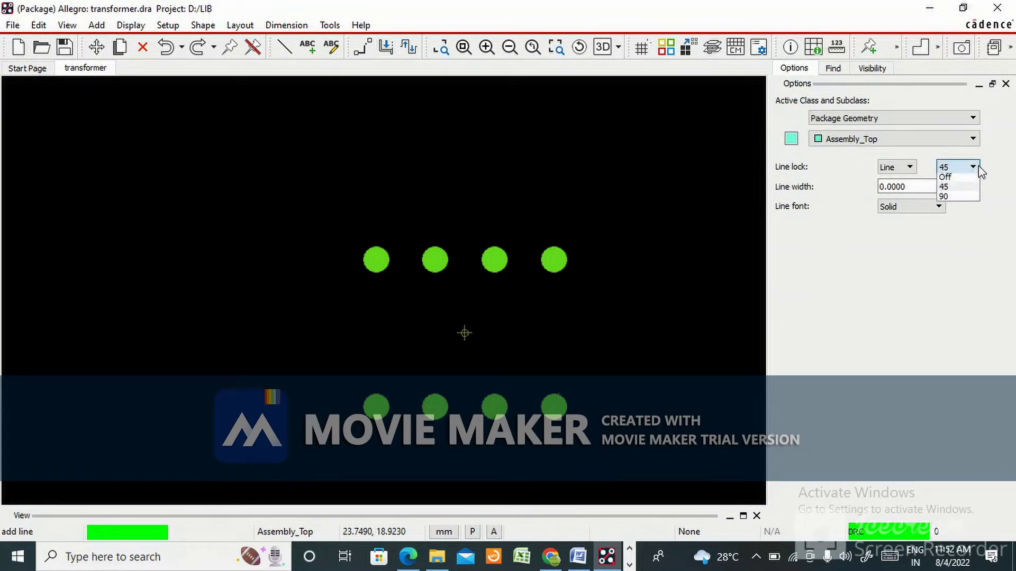
pyautogui.click(968, 195)
pyautogui.click(910, 188)
pyautogui.doubleClick(917, 185)
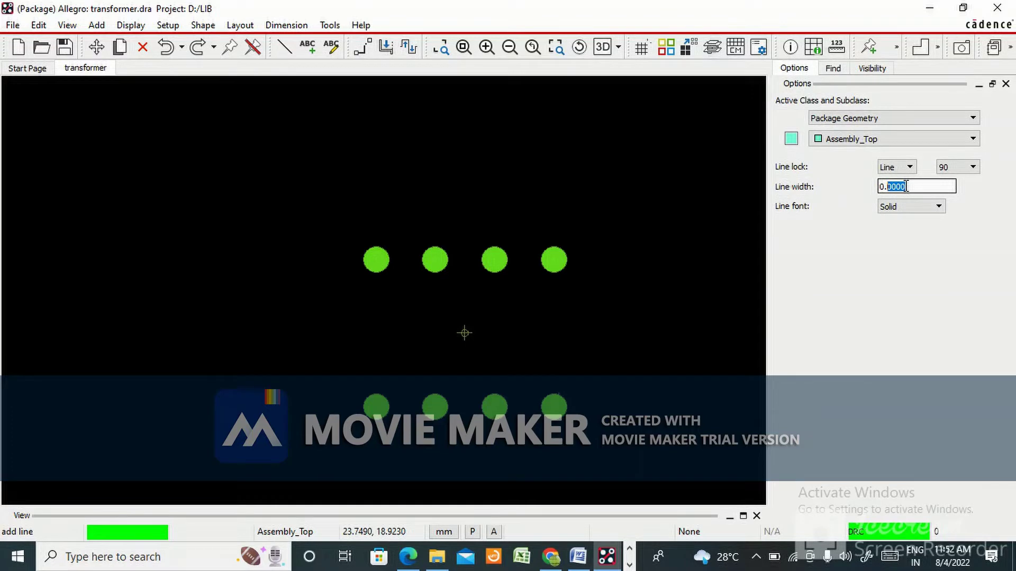
pyautogui.press('Return')
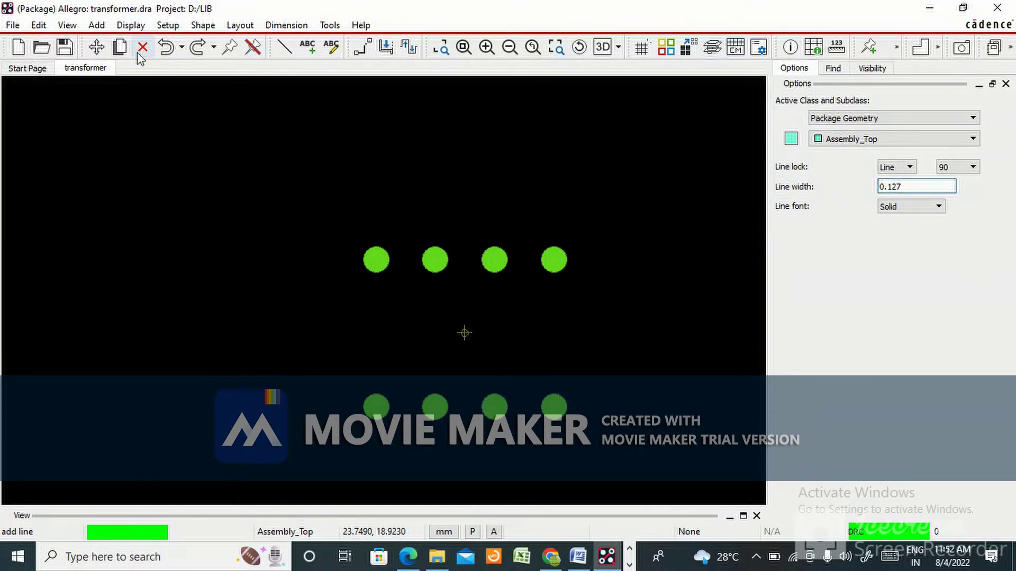
# Step: Draw a closed rectangular assembly outline 27.5 mm wide and 24.5 mm high above the pads, checking the datasheet, and finish the line
pyautogui.click(400, 200)
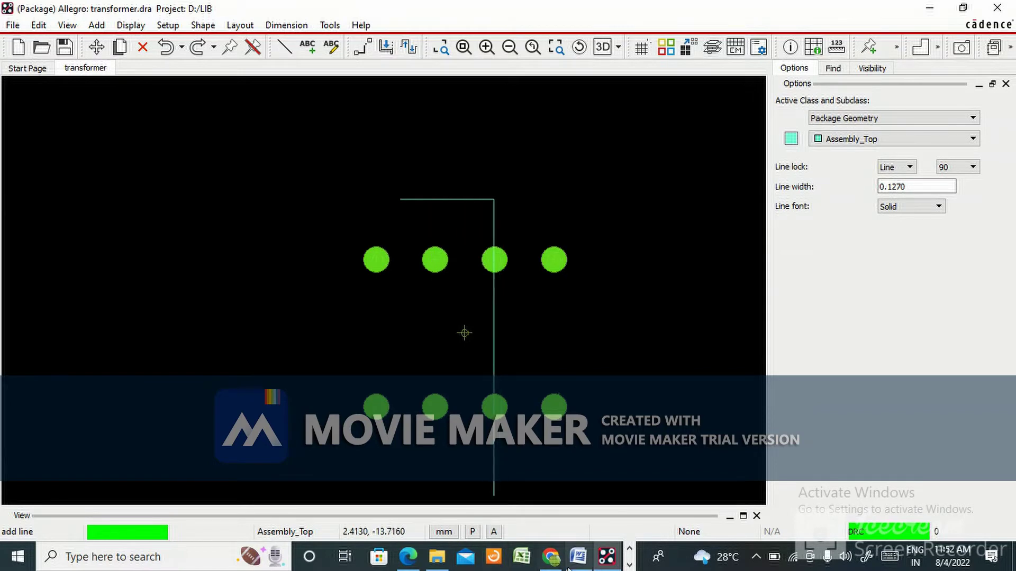
pyautogui.click(578, 556)
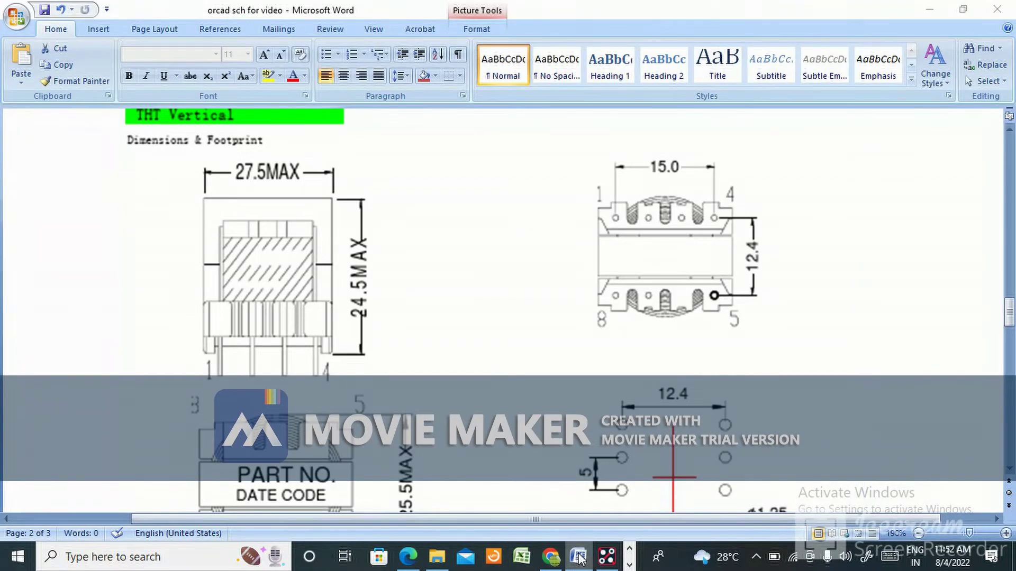
pyautogui.click(579, 557)
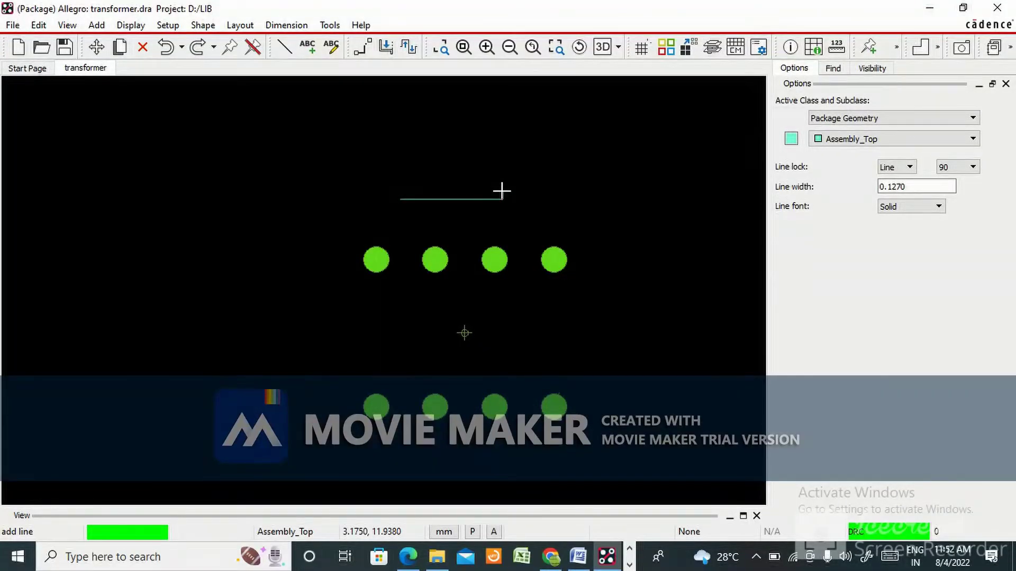
pyautogui.click(726, 199)
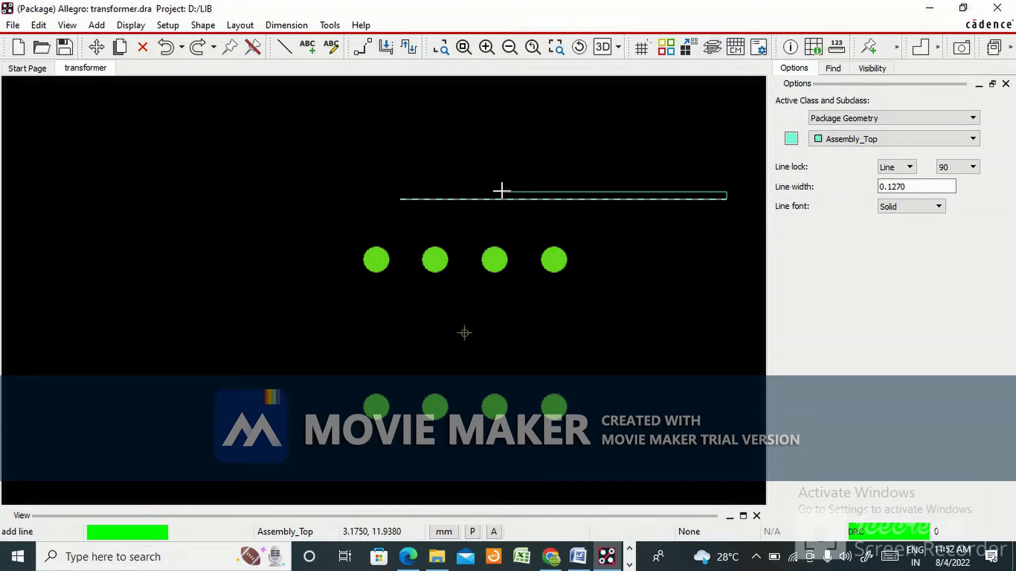
pyautogui.click(501, 191)
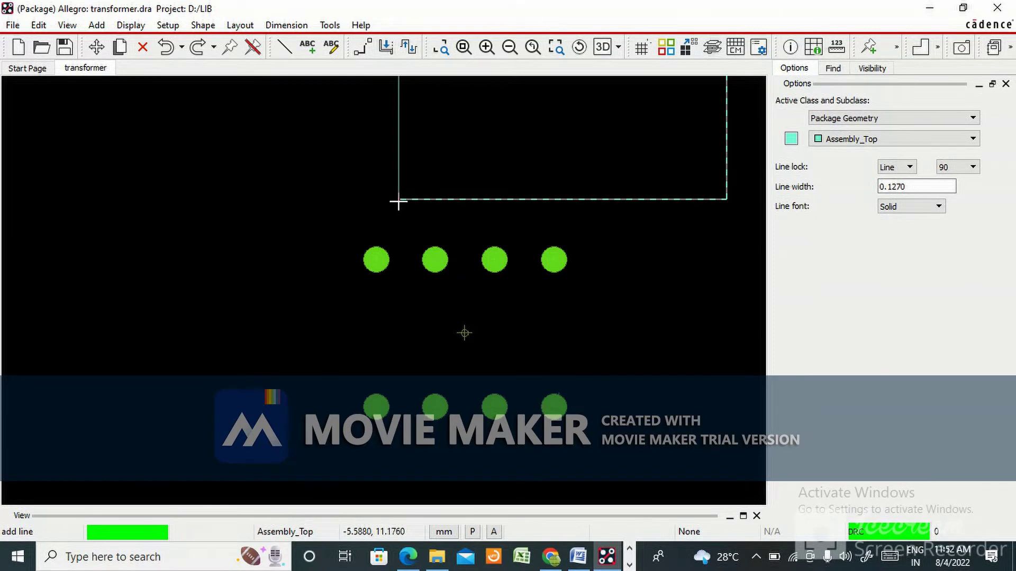
pyautogui.scroll(-1, 398, 202)
pyautogui.scroll(-1, 397, 202)
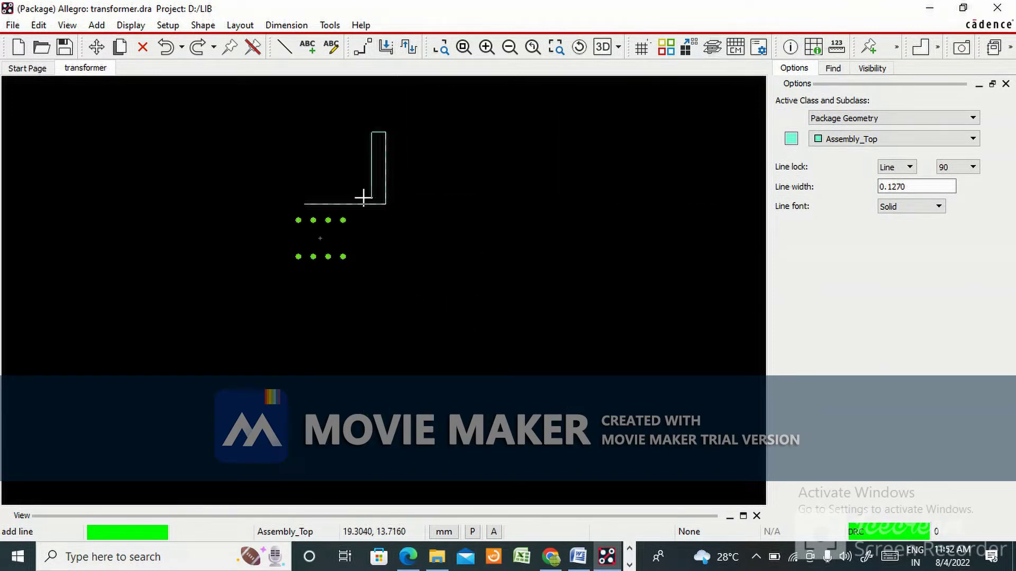
pyautogui.scroll(2, 328, 201)
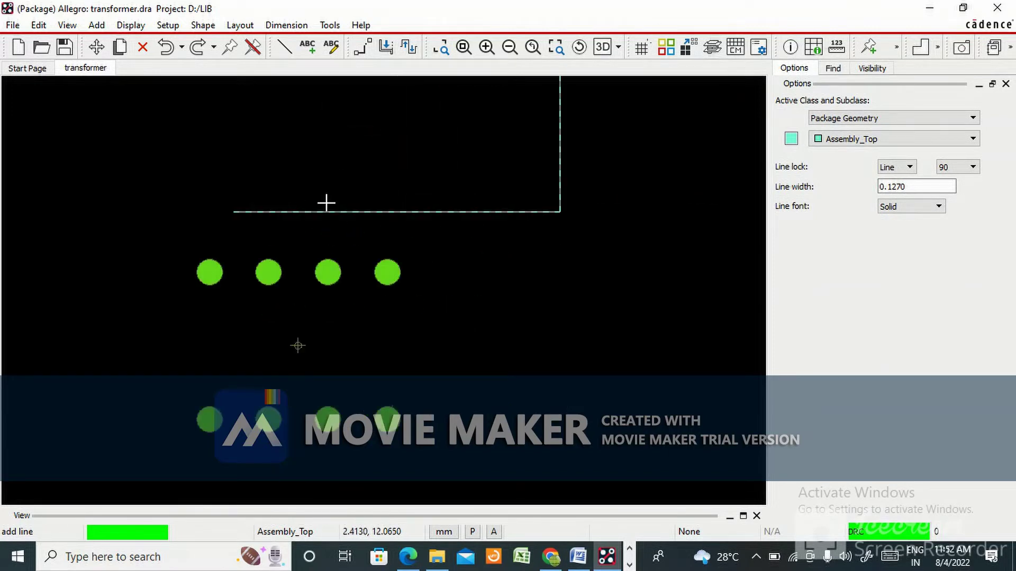
pyautogui.scroll(1, 238, 213)
pyautogui.rightClick(233, 210)
pyautogui.click(258, 220)
pyautogui.scroll(-2, 258, 255)
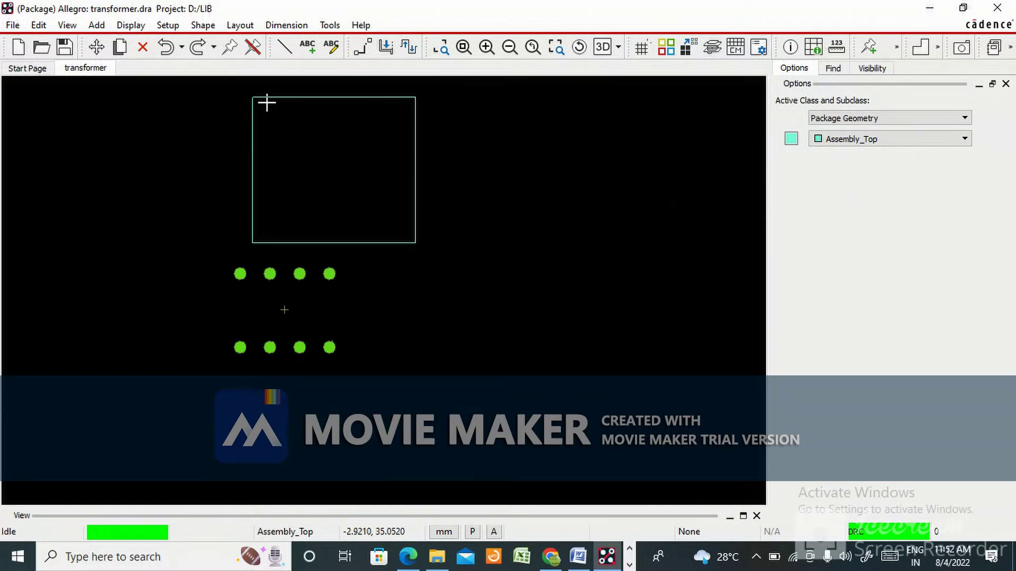
# Step: Move the assembly outline by its Body Center point so that it surrounds the eight pads, centred on the origin, with Lines enabled in the find filter
pyautogui.click(96, 47)
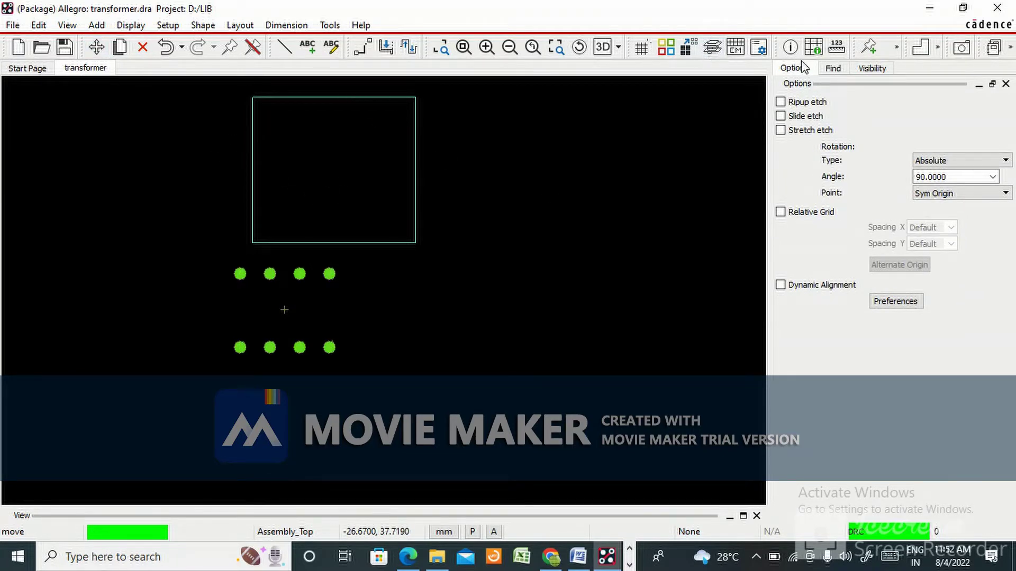
pyautogui.click(829, 70)
pyautogui.click(784, 259)
pyautogui.click(307, 98)
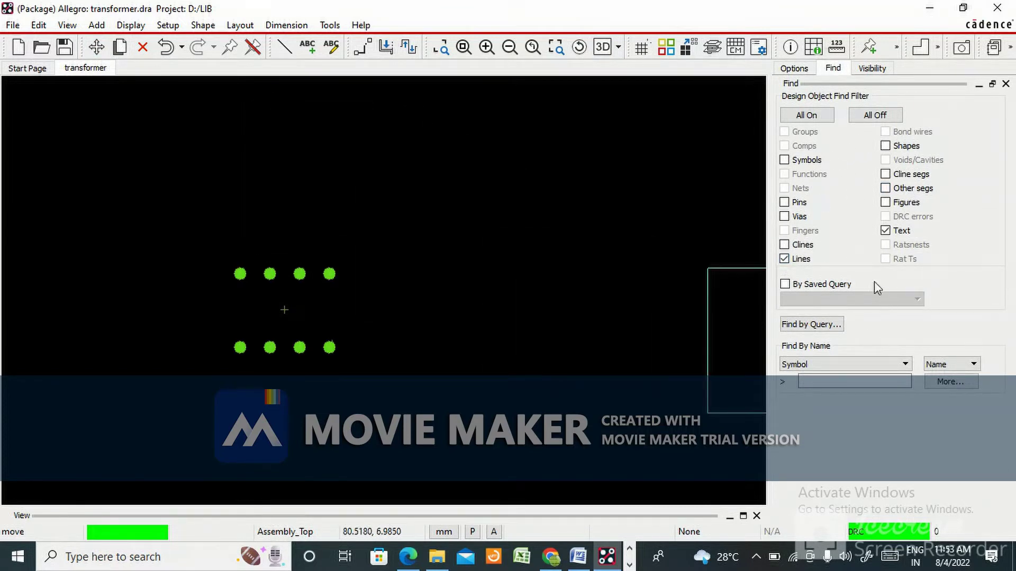
pyautogui.click(792, 69)
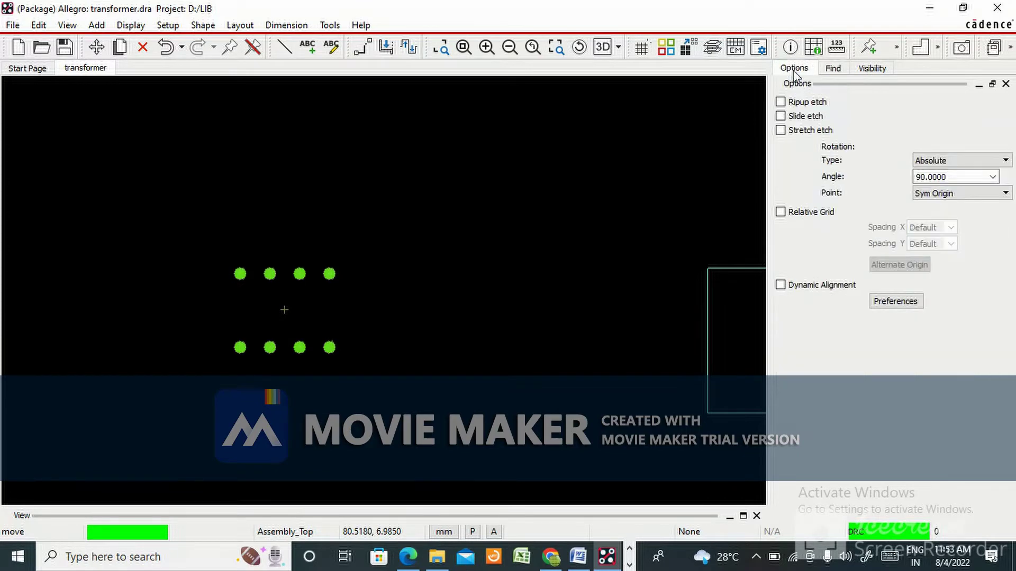
pyautogui.click(965, 195)
pyautogui.click(951, 216)
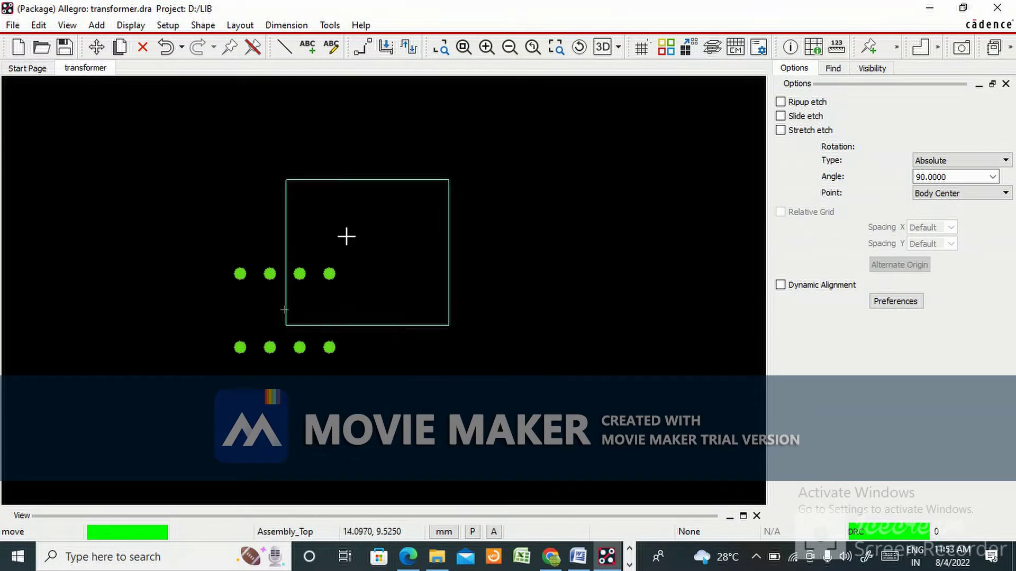
pyautogui.click(218, 254)
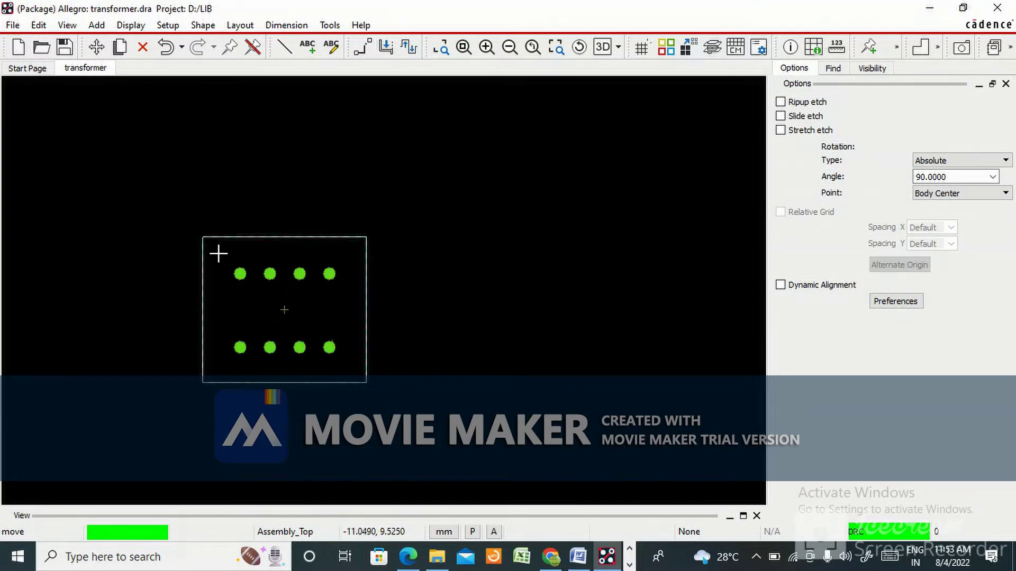
pyautogui.rightClick(464, 181)
pyautogui.click(478, 193)
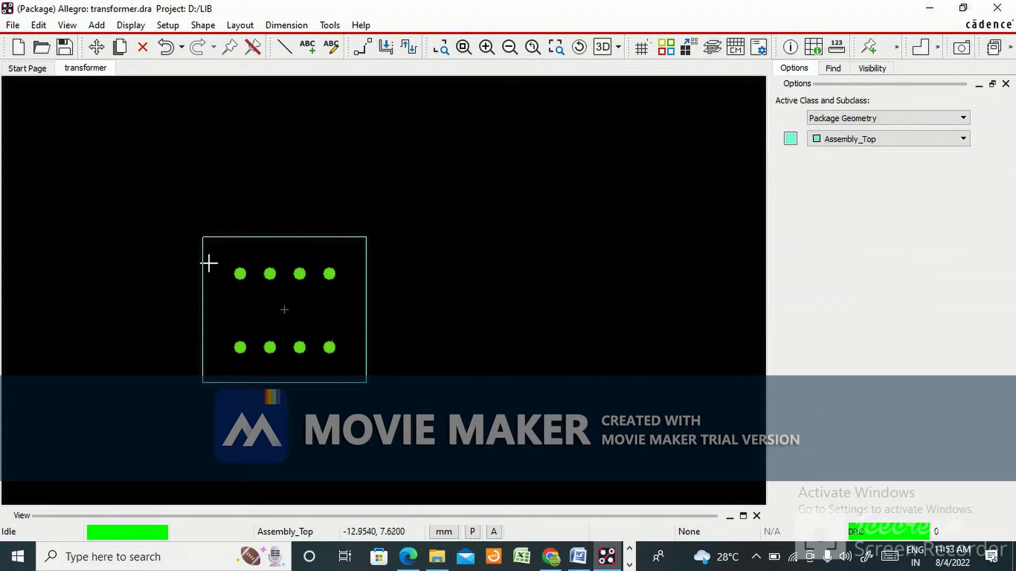
# Step: Show the grid and start adding a line on Package Geometry Silkscreen_Top with a 90-degree line lock and 0.127 mm width
pyautogui.scroll(2, 233, 256)
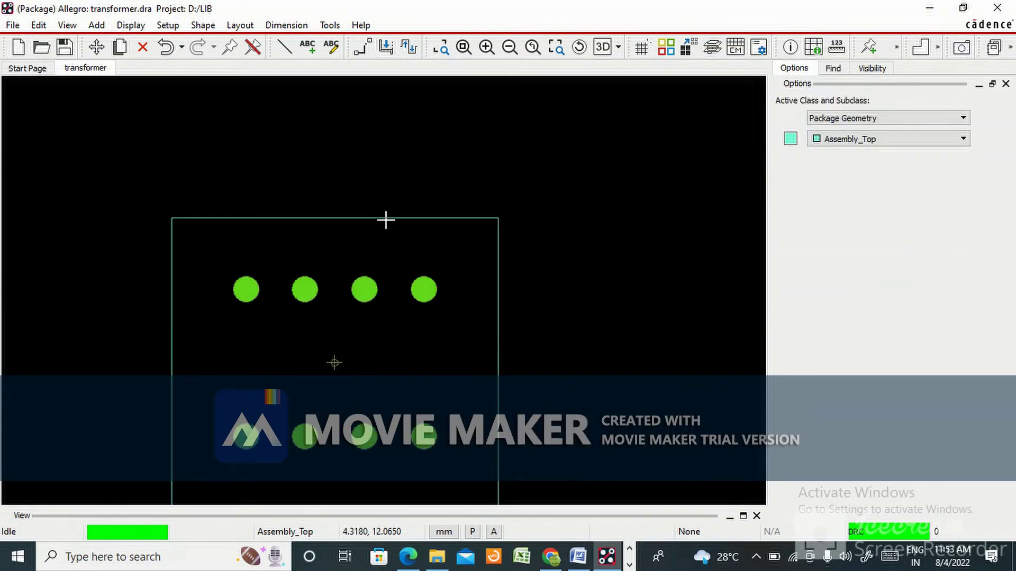
pyautogui.scroll(-2, 385, 220)
pyautogui.scroll(2, 368, 283)
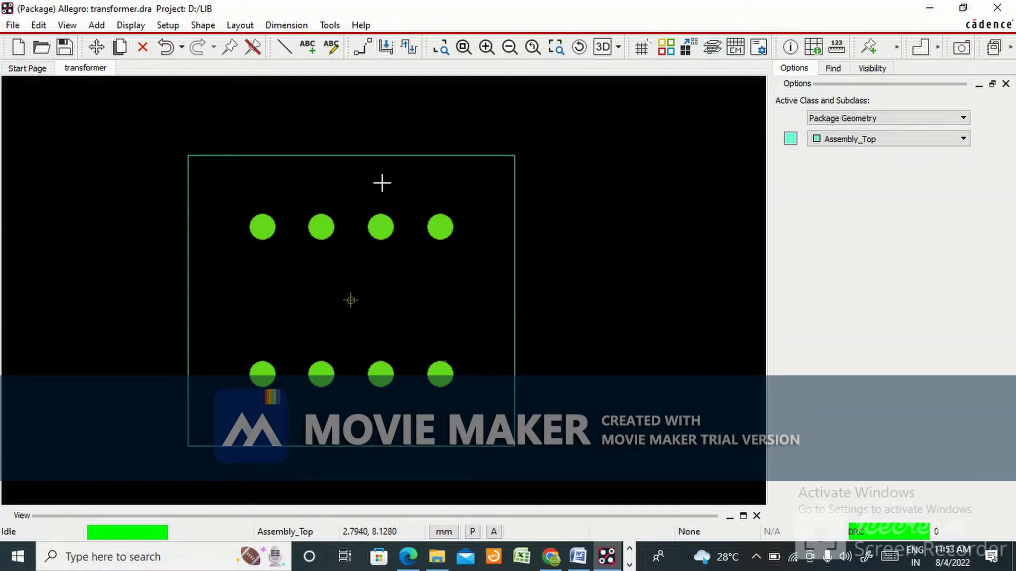
pyautogui.click(284, 46)
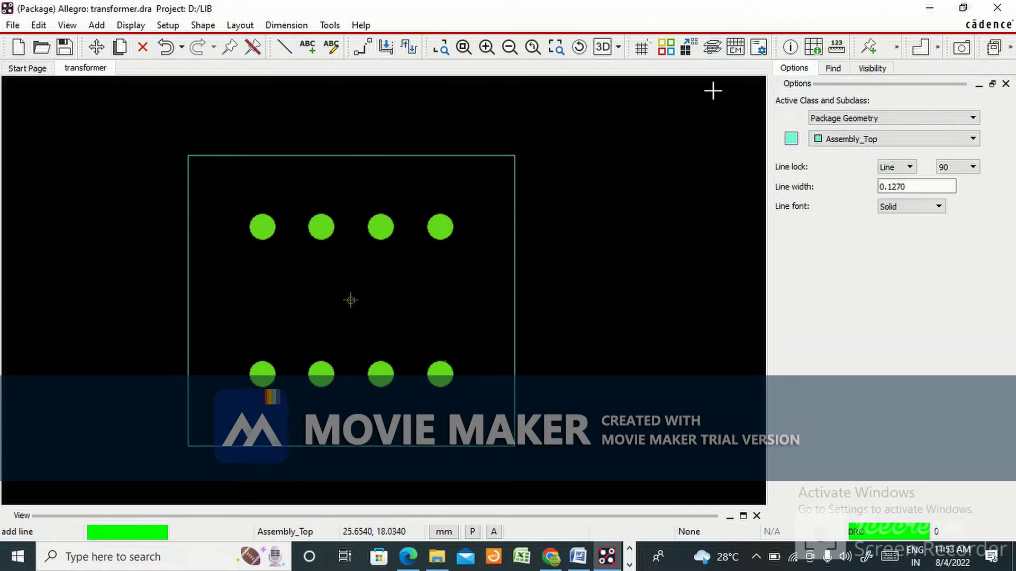
pyautogui.click(641, 49)
pyautogui.scroll(2, 165, 161)
pyautogui.scroll(3, 260, 109)
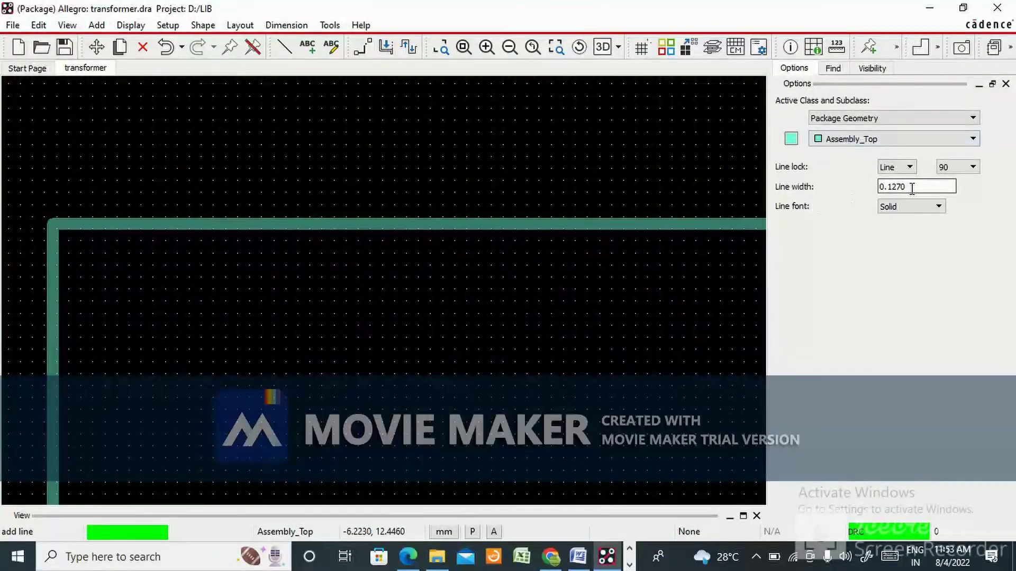
pyautogui.click(915, 136)
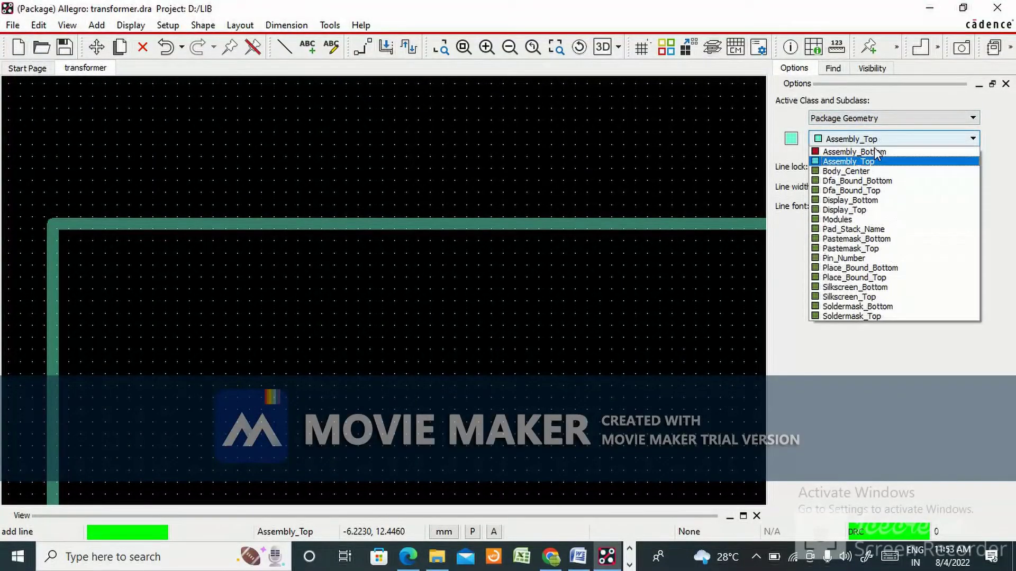
pyautogui.click(852, 299)
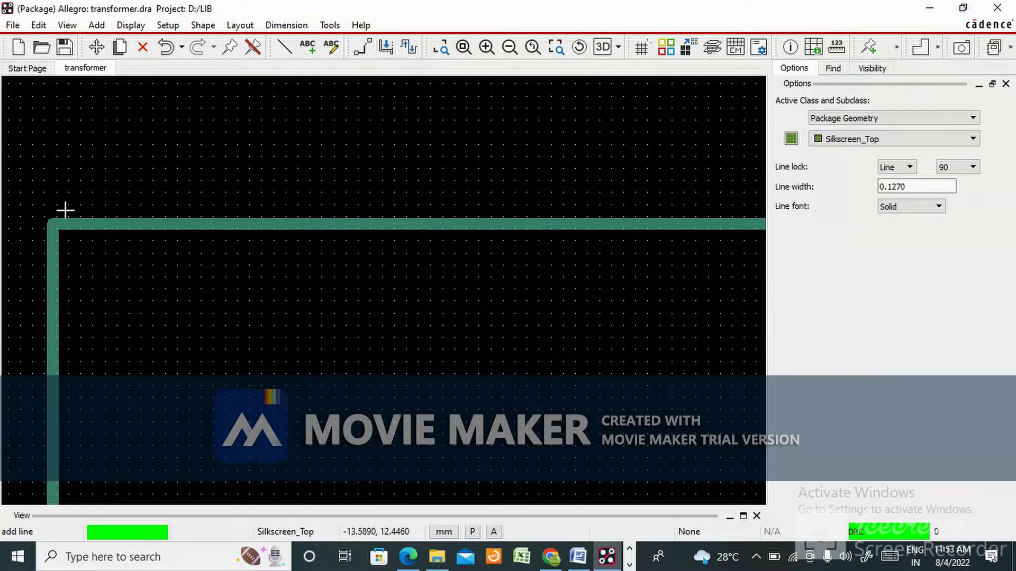
# Step: Draw the silkscreen outline just outside the assembly outline, from the upper-left corner clockwise along the top, right, bottom and up the left side
pyautogui.click(37, 206)
pyautogui.scroll(-2, 143, 233)
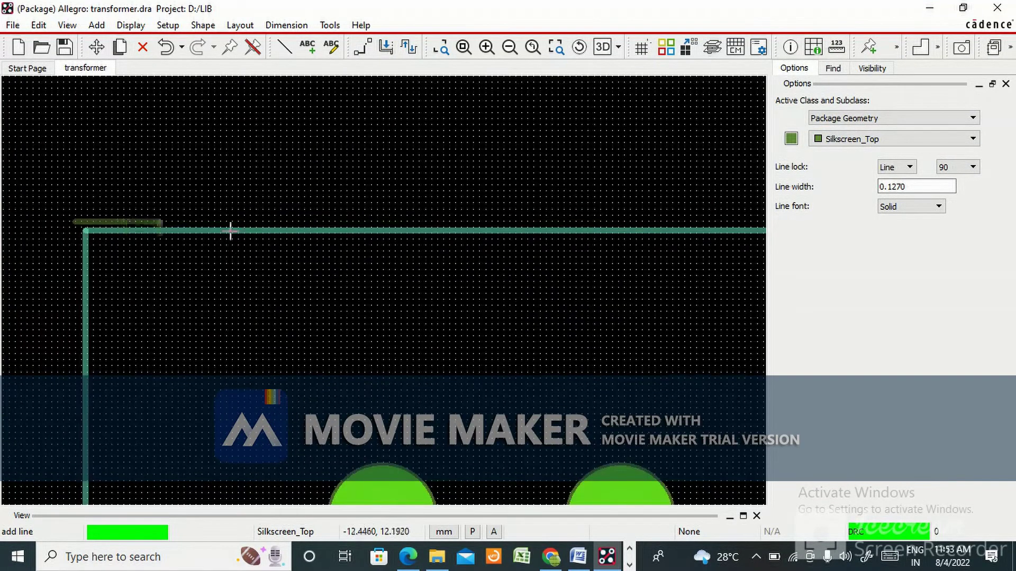
pyautogui.scroll(-1, 331, 225)
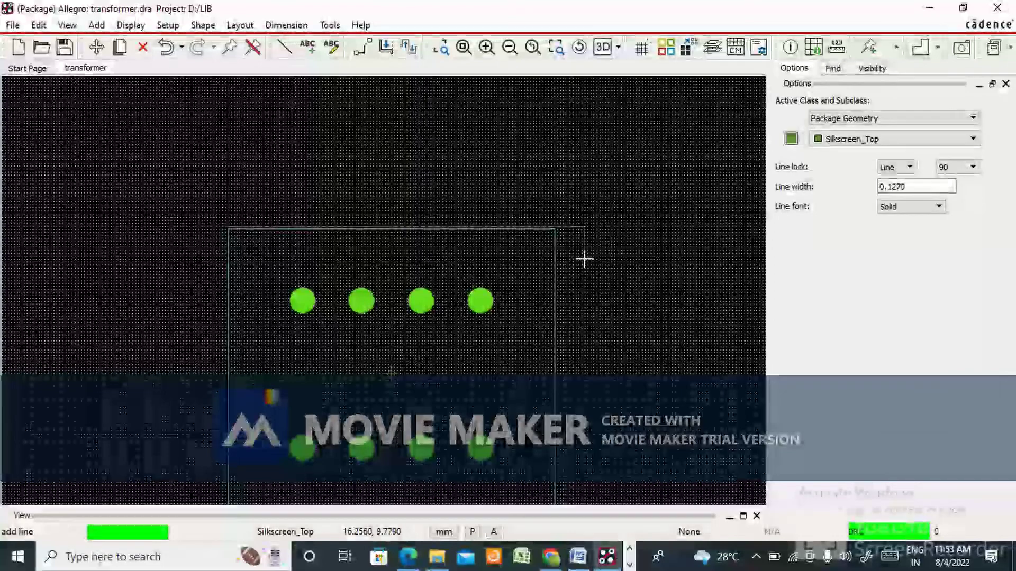
pyautogui.scroll(5, 561, 264)
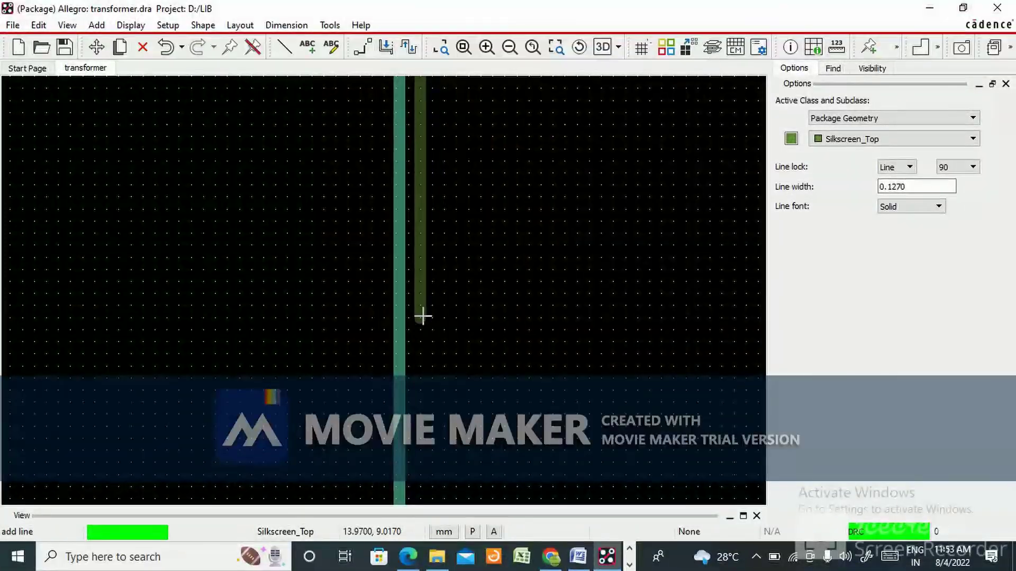
pyautogui.scroll(-3, 431, 268)
pyautogui.scroll(-1, 483, 265)
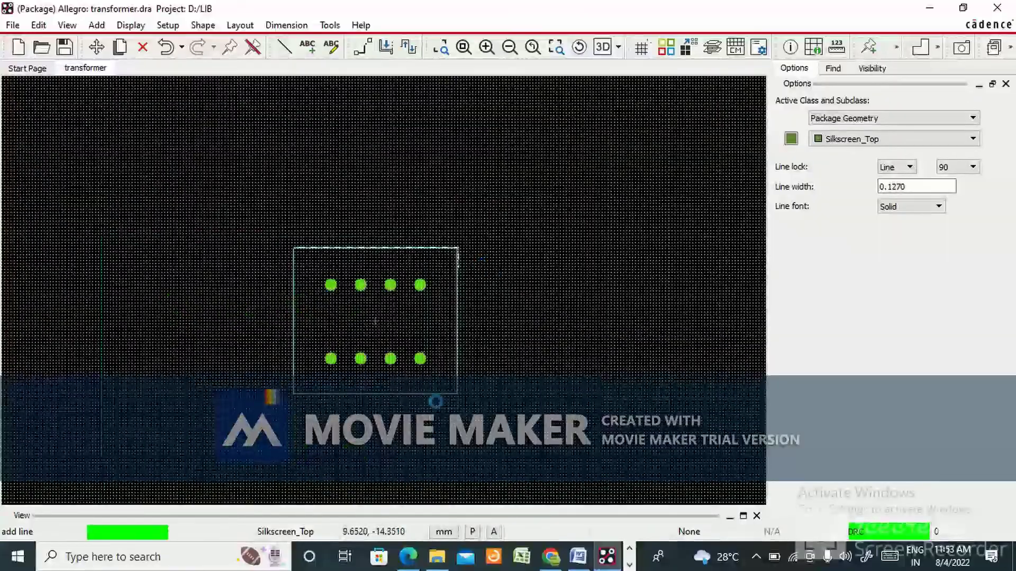
pyautogui.scroll(3, 429, 401)
pyautogui.scroll(-1, 698, 381)
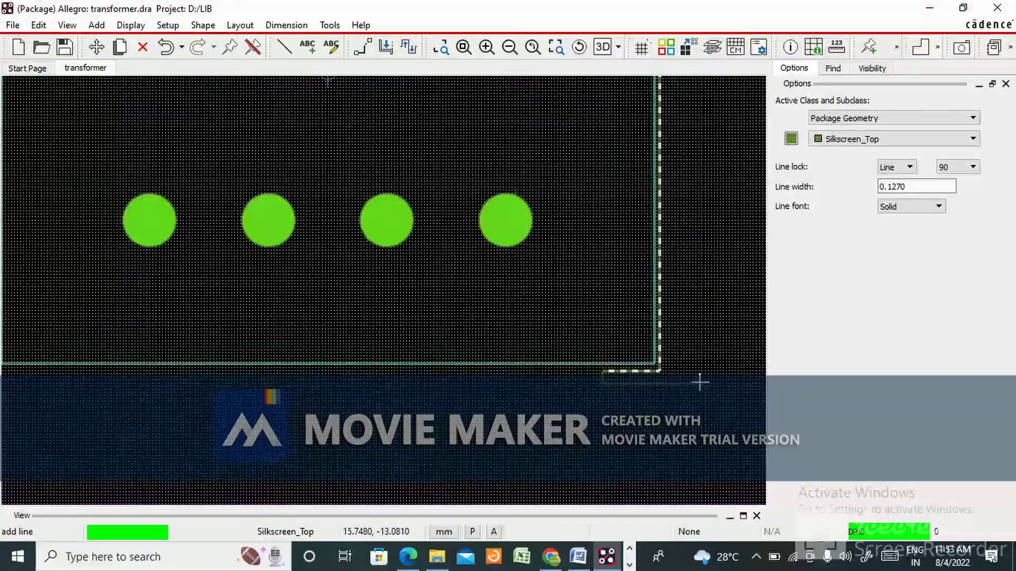
pyautogui.scroll(-1, 698, 380)
pyautogui.scroll(3, 345, 164)
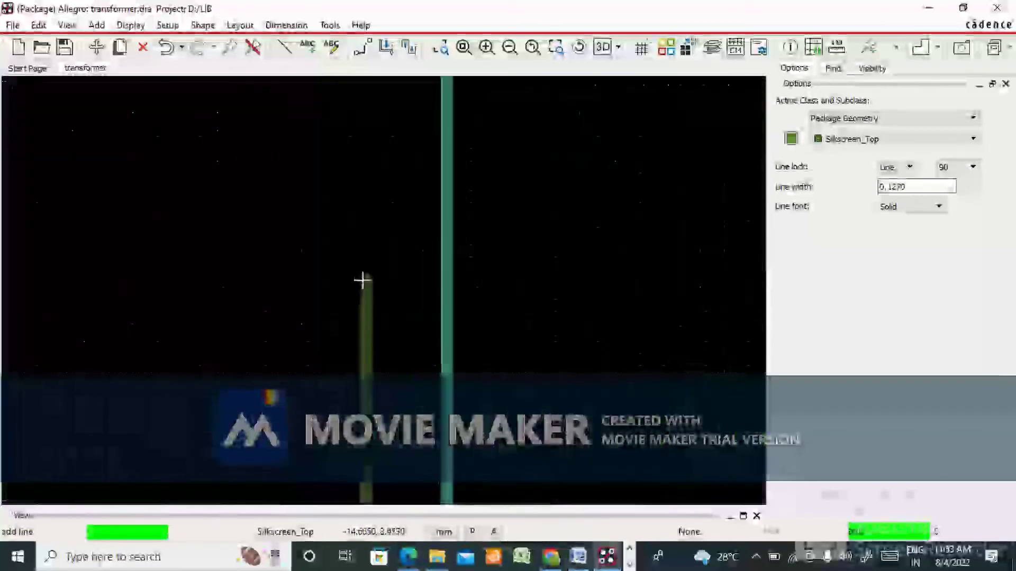
# Step: Take back the last silkscreen segment, close the outline at its upper-left starting corner and finish the line
pyautogui.rightClick(424, 275)
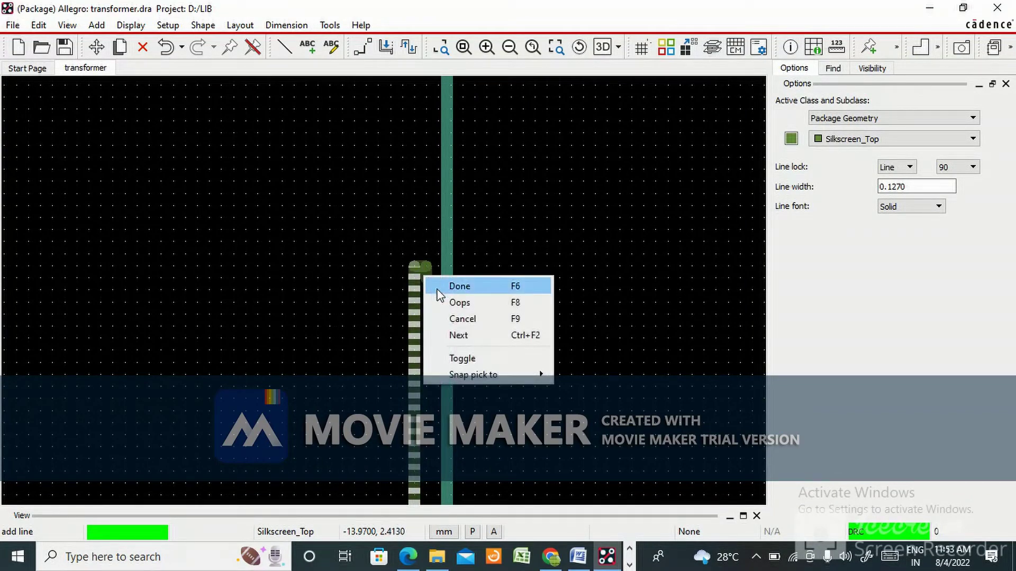
pyautogui.click(448, 302)
pyautogui.scroll(-3, 416, 266)
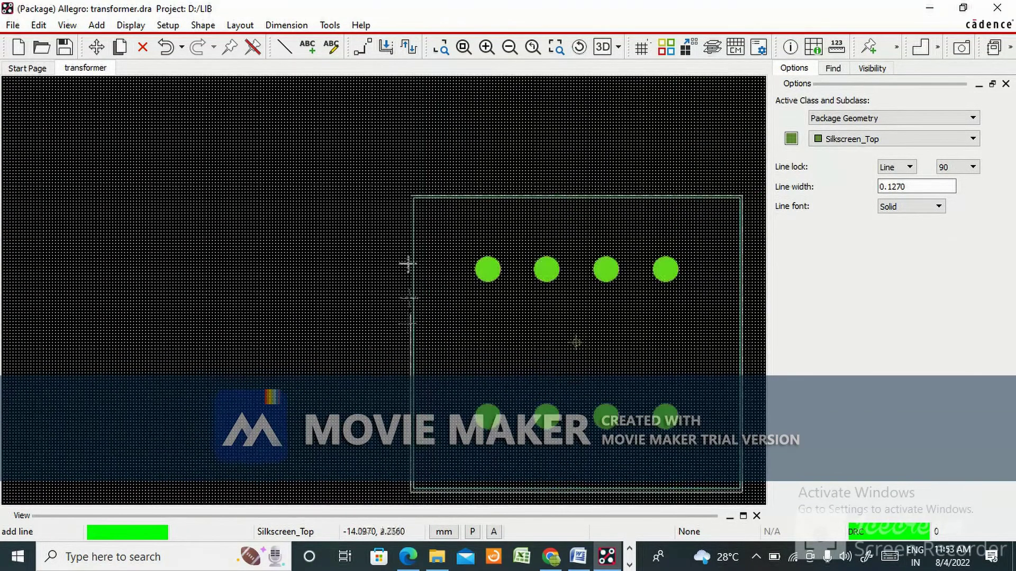
pyautogui.scroll(5, 408, 223)
pyautogui.click(444, 86)
pyautogui.rightClick(470, 87)
pyautogui.click(500, 94)
pyautogui.scroll(-3, 390, 178)
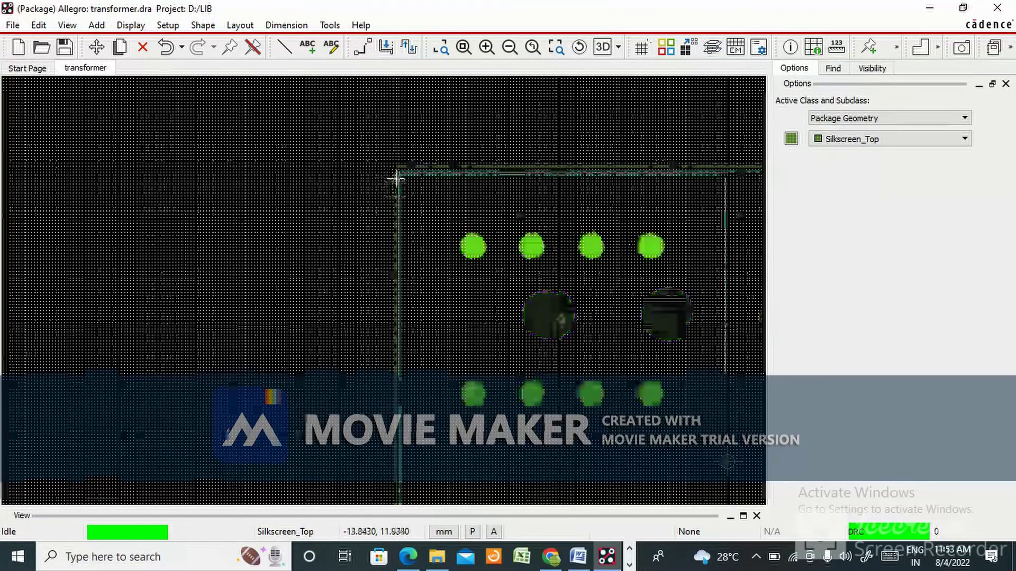
# Step: Hide the grid and inspect the finished outlines and the lower row of pads
pyautogui.scroll(5, 396, 180)
pyautogui.scroll(-2, 414, 247)
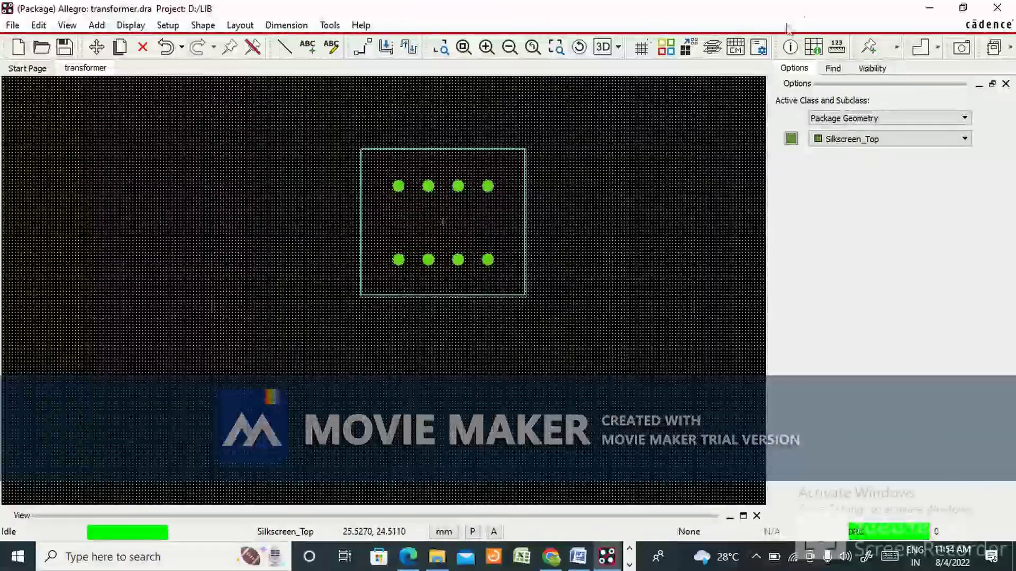
pyautogui.click(640, 49)
pyautogui.scroll(2, 449, 245)
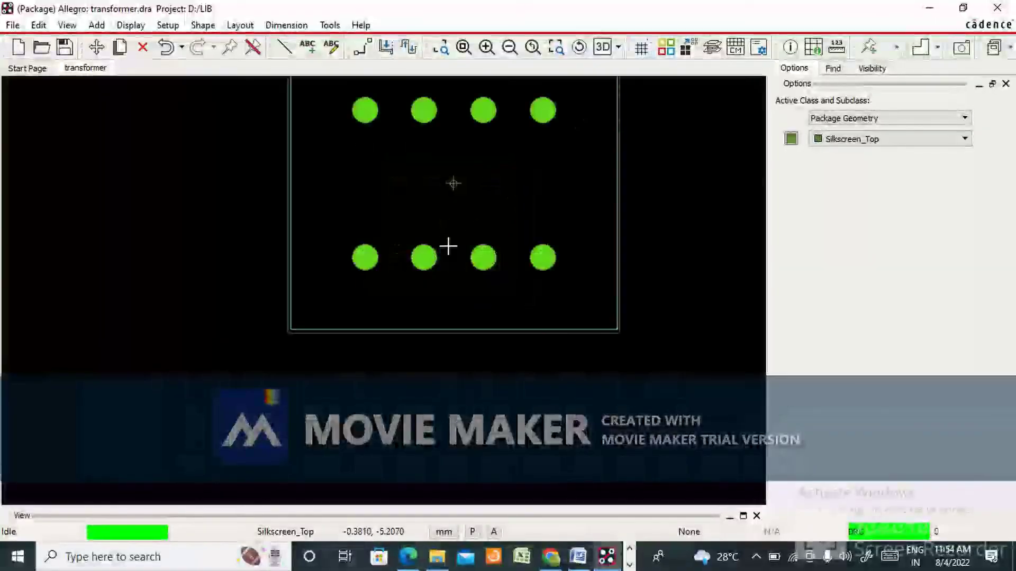
pyautogui.scroll(3, 386, 266)
pyautogui.scroll(-5, 313, 272)
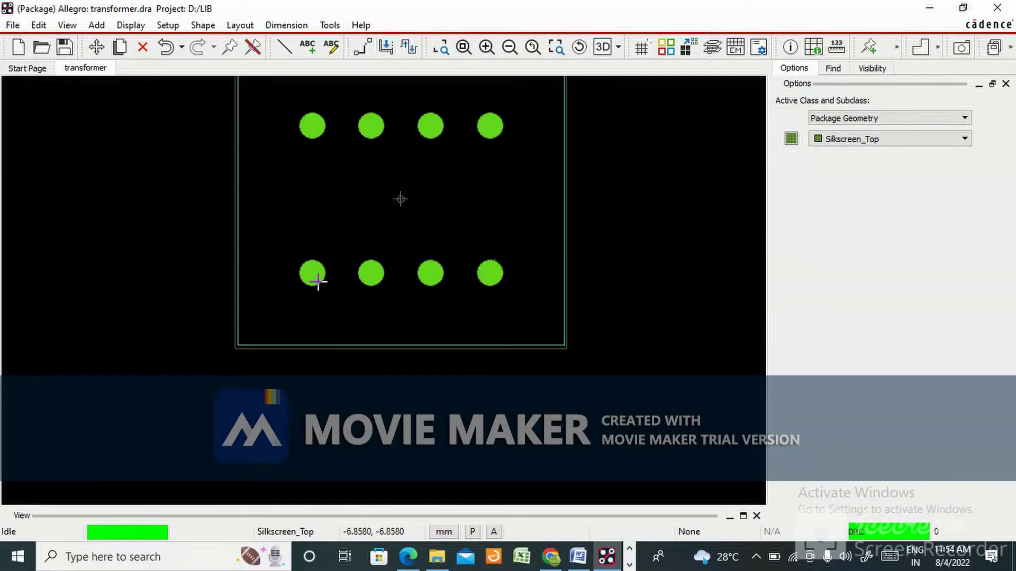
pyautogui.scroll(3, 315, 270)
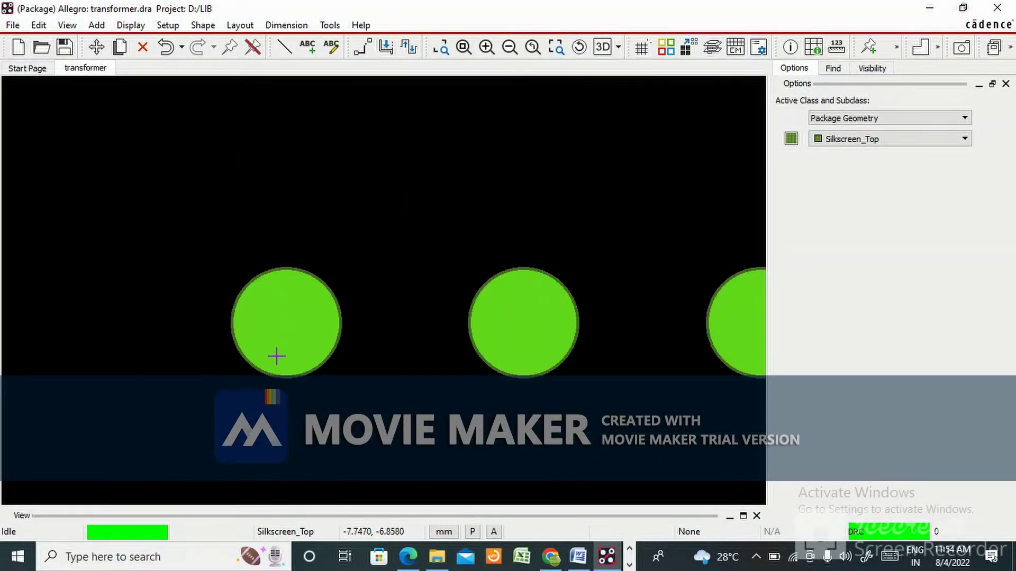
pyautogui.scroll(-3, 291, 363)
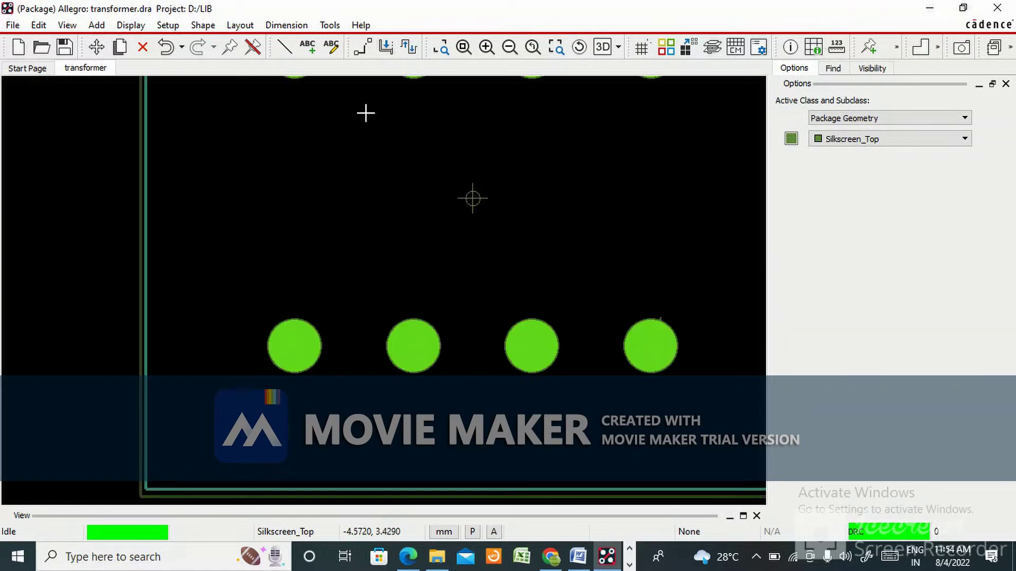
# Step: Open the design padstack CIR_1P25DX2P25P of the lower-left pin for editing in the Padstack Editor
pyautogui.click(329, 25)
pyautogui.moveTo(354, 42)
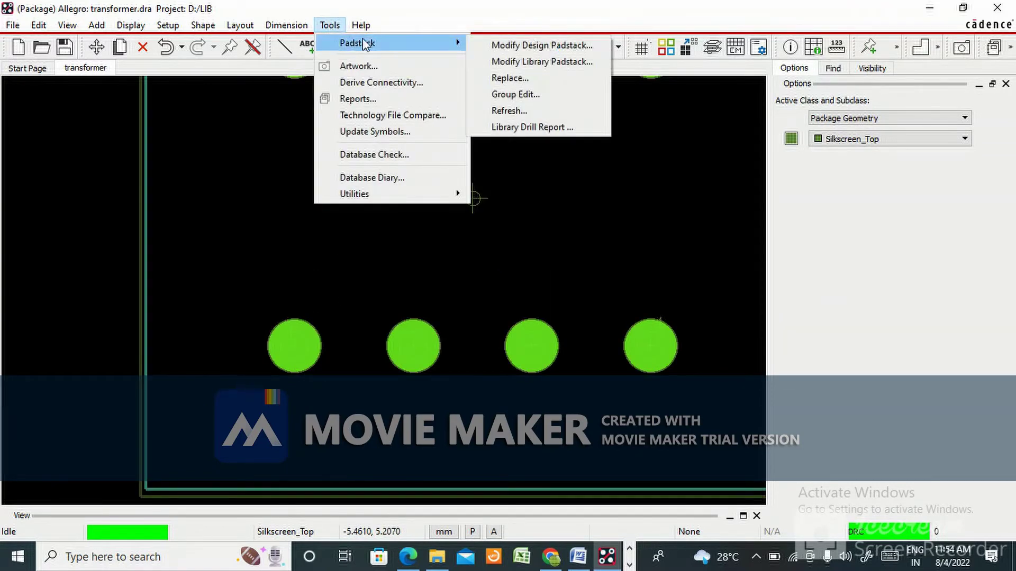
pyautogui.click(510, 41)
pyautogui.click(295, 347)
pyautogui.rightClick(296, 348)
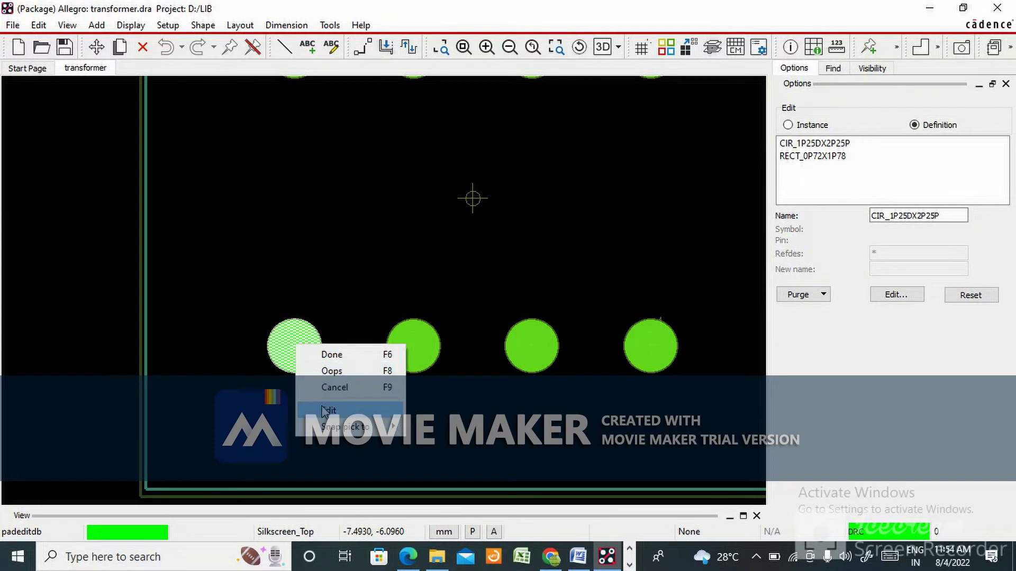
pyautogui.press('Escape')
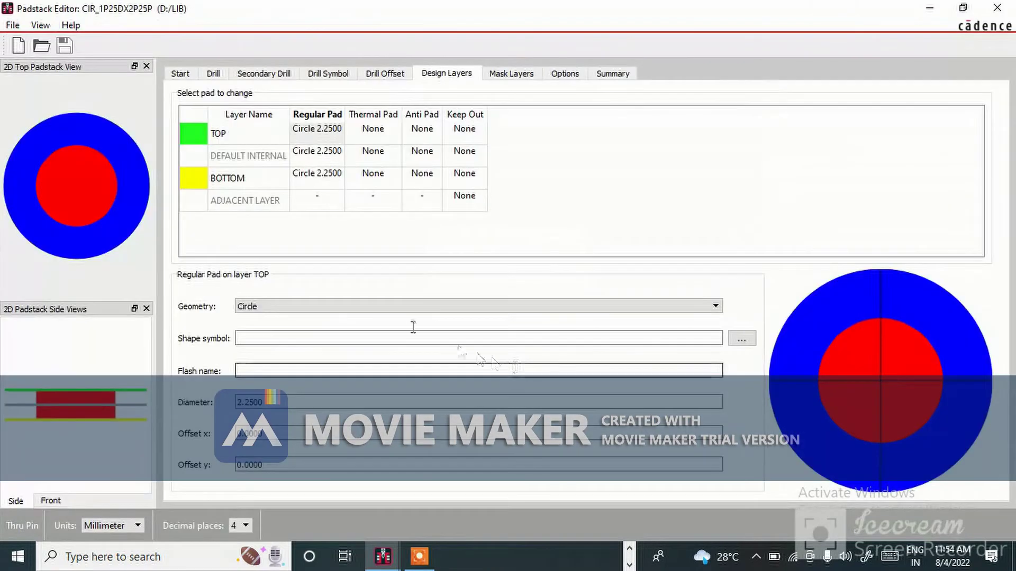
# Step: Set the regular pad geometry to Square on the TOP, DEFAULT INTERNAL and BOTTOM layers
pyautogui.click(312, 135)
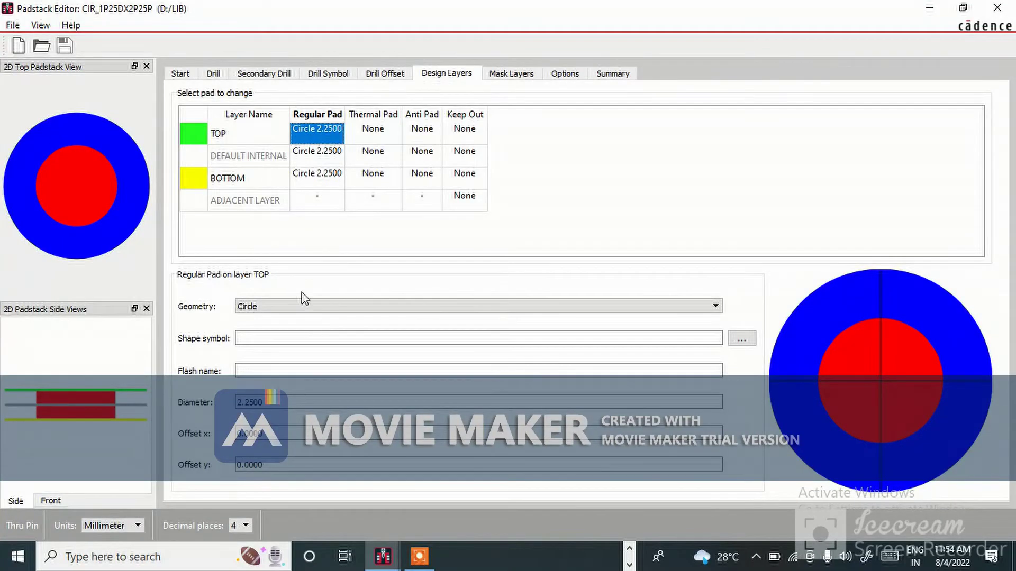
pyautogui.click(301, 309)
pyautogui.click(273, 340)
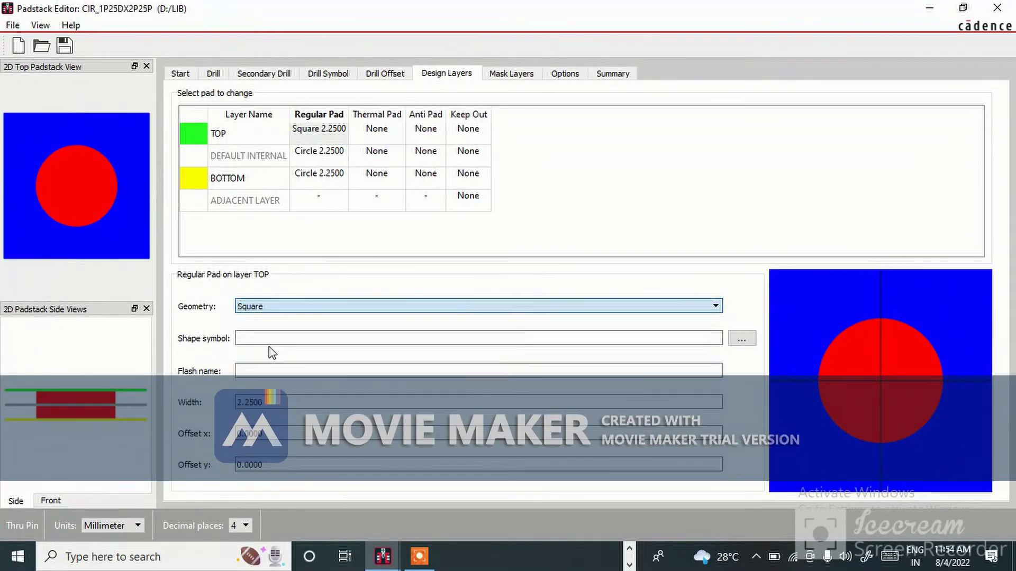
pyautogui.click(319, 153)
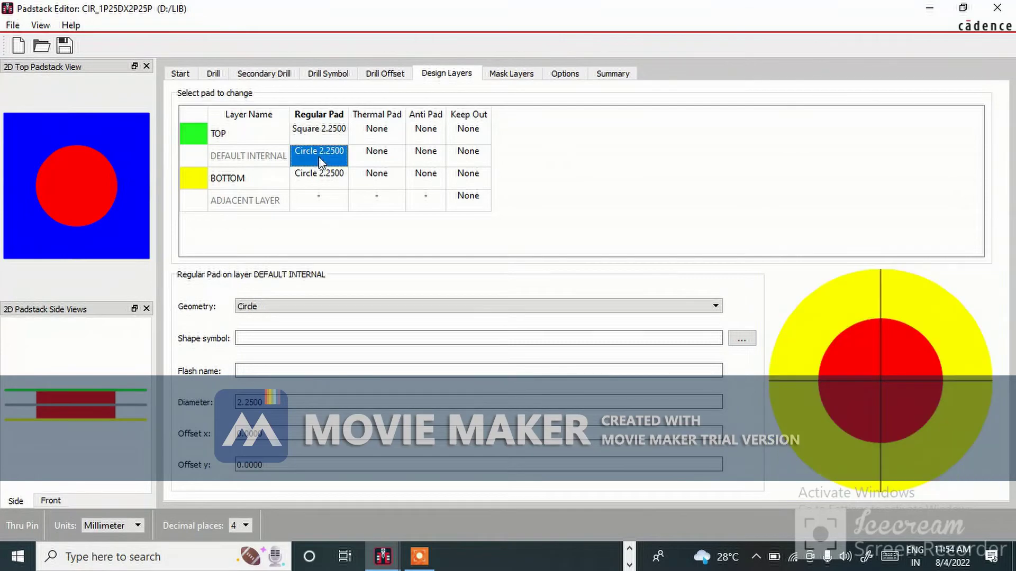
pyautogui.click(289, 307)
pyautogui.click(272, 341)
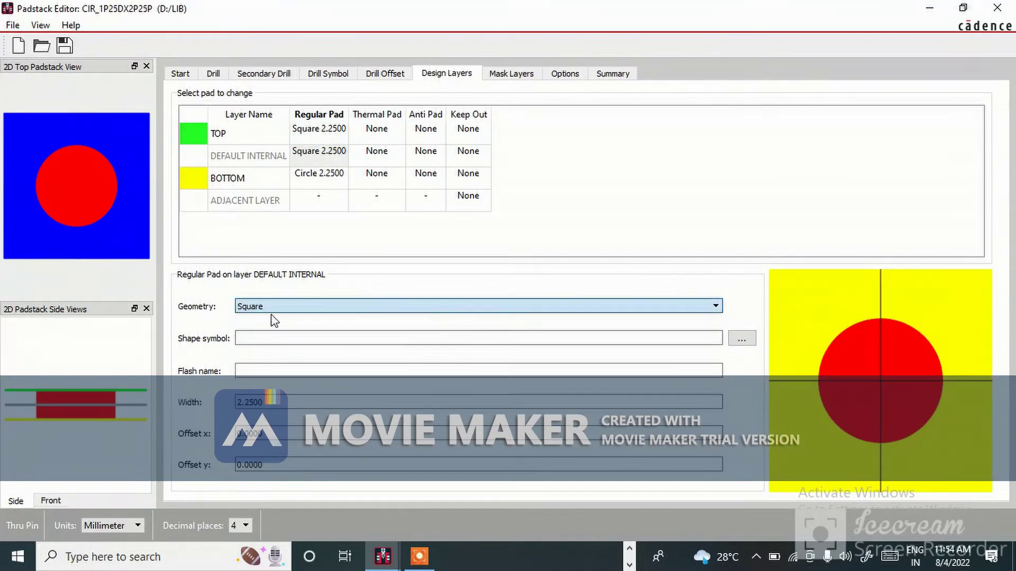
pyautogui.click(334, 178)
pyautogui.click(276, 310)
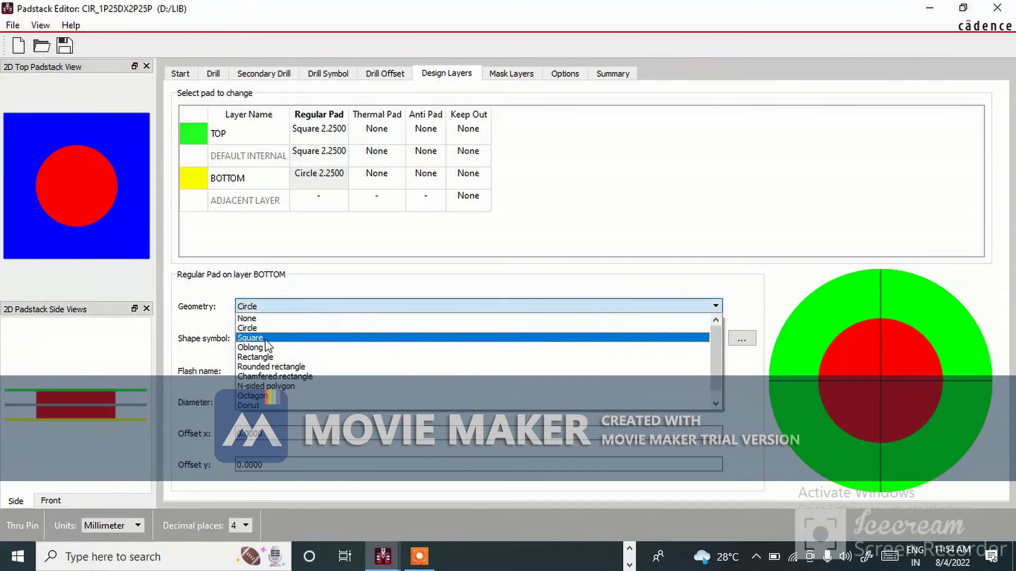
pyautogui.click(264, 338)
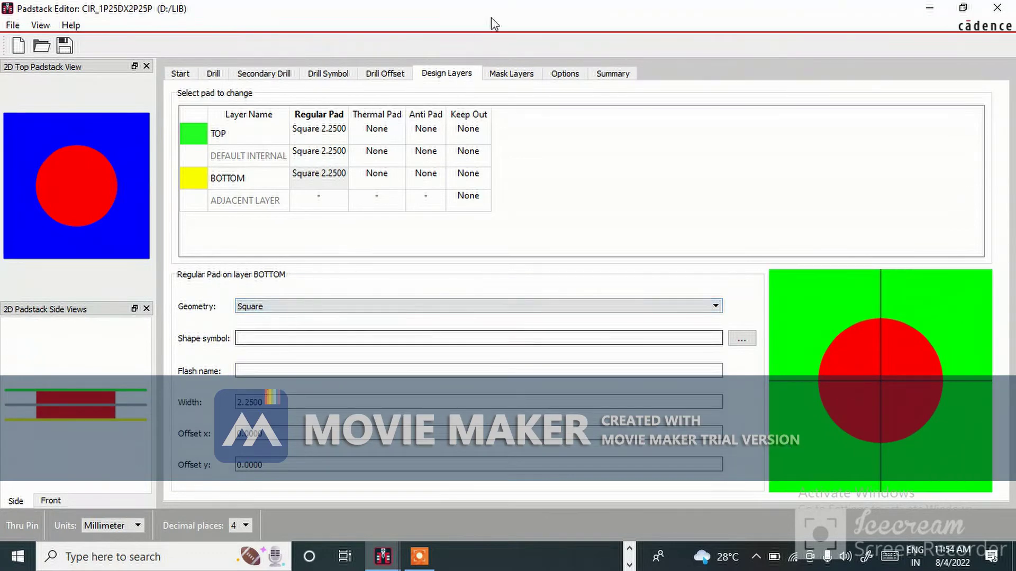
# Step: Set the pad geometry to Square on the SOLDERMASK_TOP and SOLDERMASK_BOTTOM mask layers
pyautogui.click(506, 75)
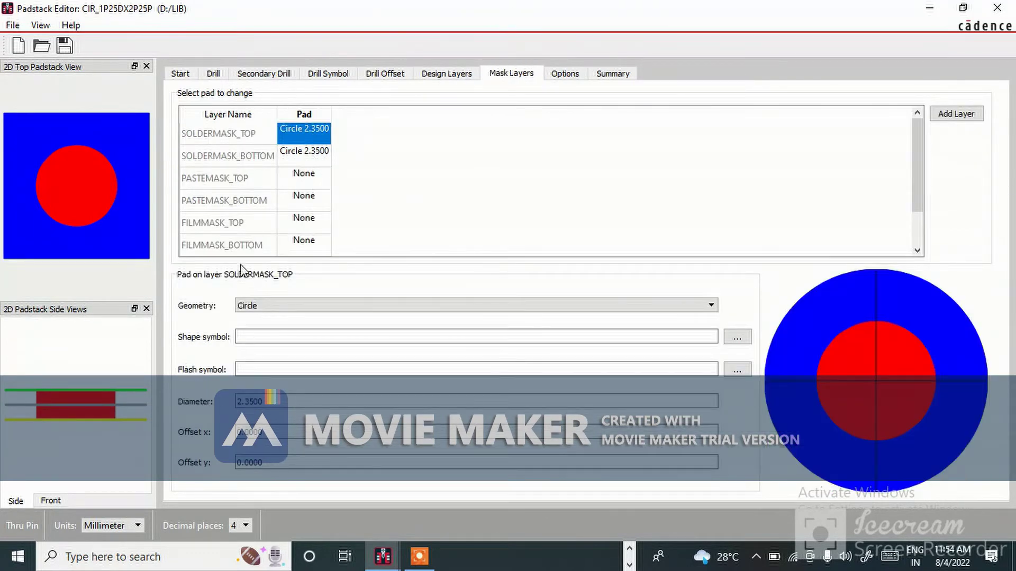
pyautogui.click(279, 311)
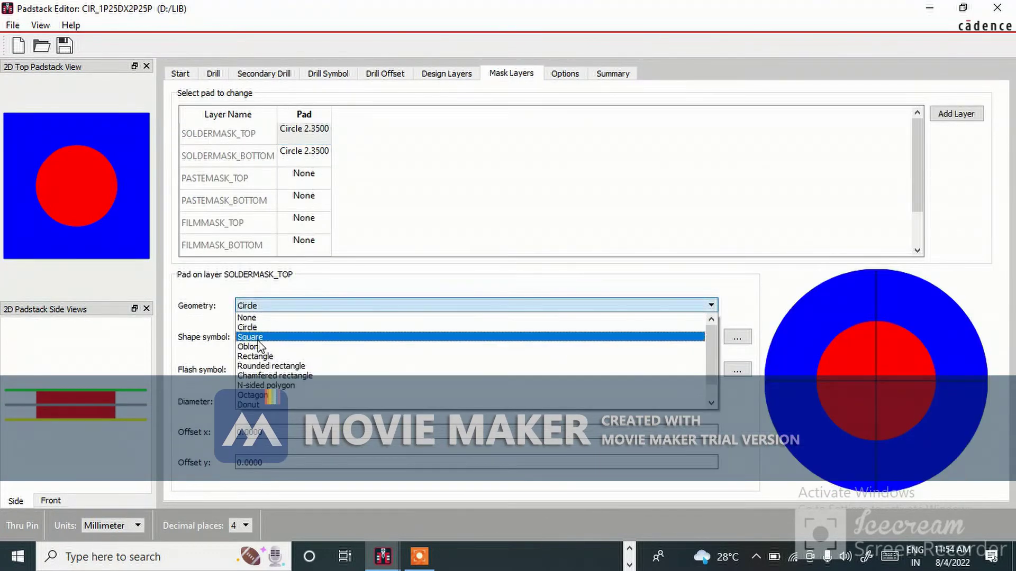
pyautogui.click(267, 335)
pyautogui.click(314, 158)
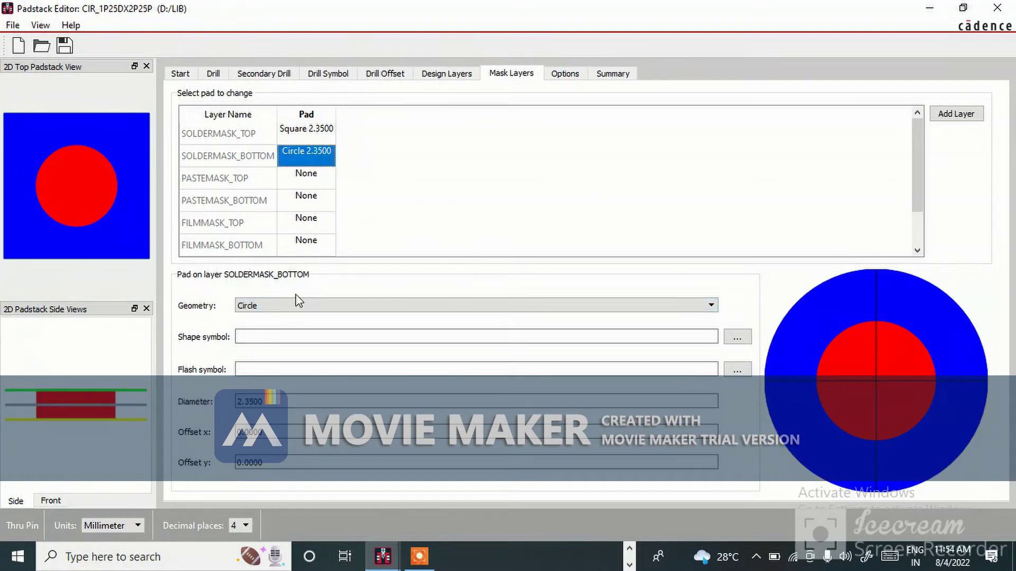
pyautogui.click(276, 309)
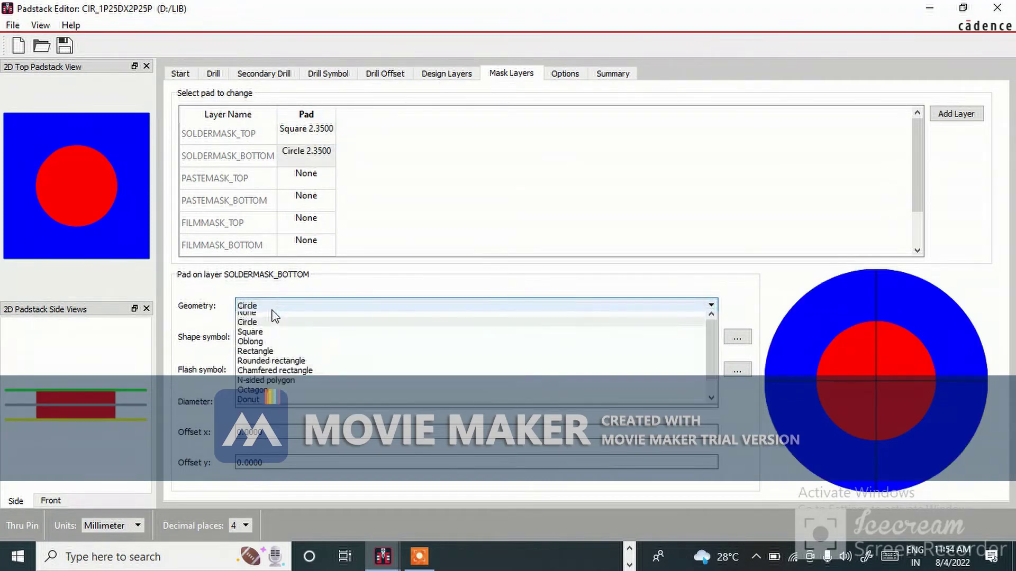
pyautogui.click(261, 337)
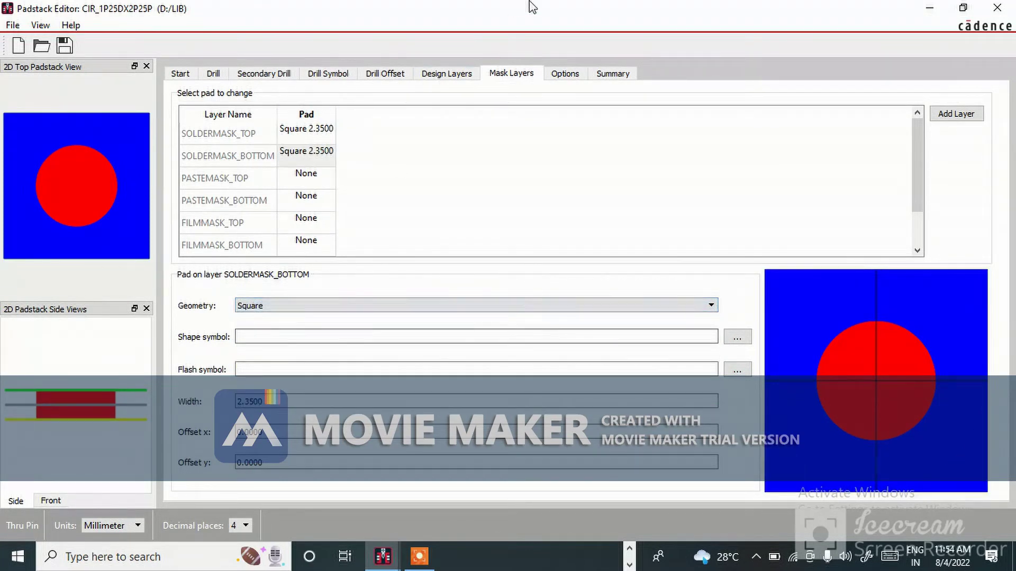
# Step: Save the padstack under the new name sqr_1P25DX2P25P in D:\LIB and close the Padstack Editor
pyautogui.click(12, 25)
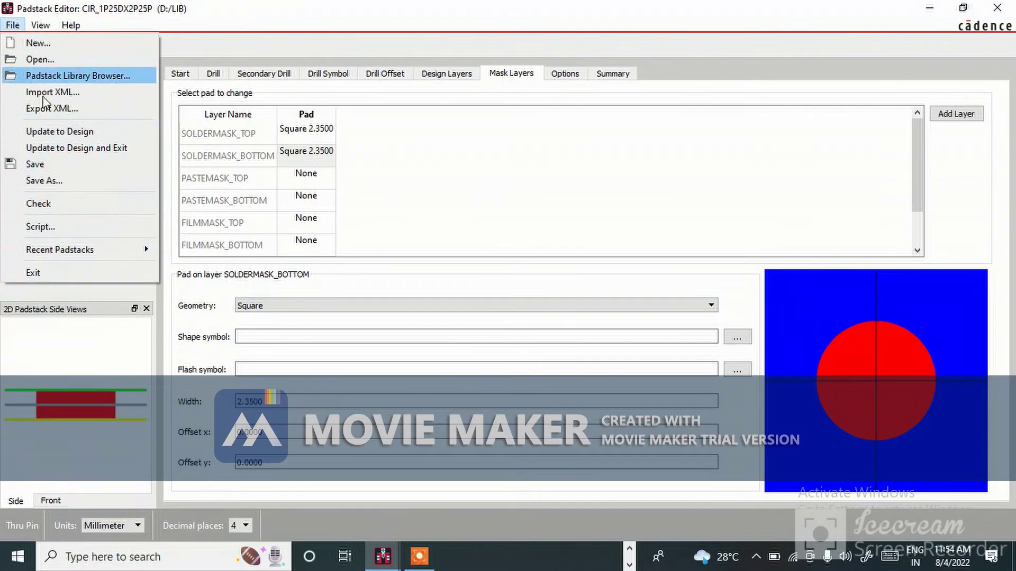
pyautogui.click(49, 181)
pyautogui.click(378, 377)
pyautogui.press('BackSpace')
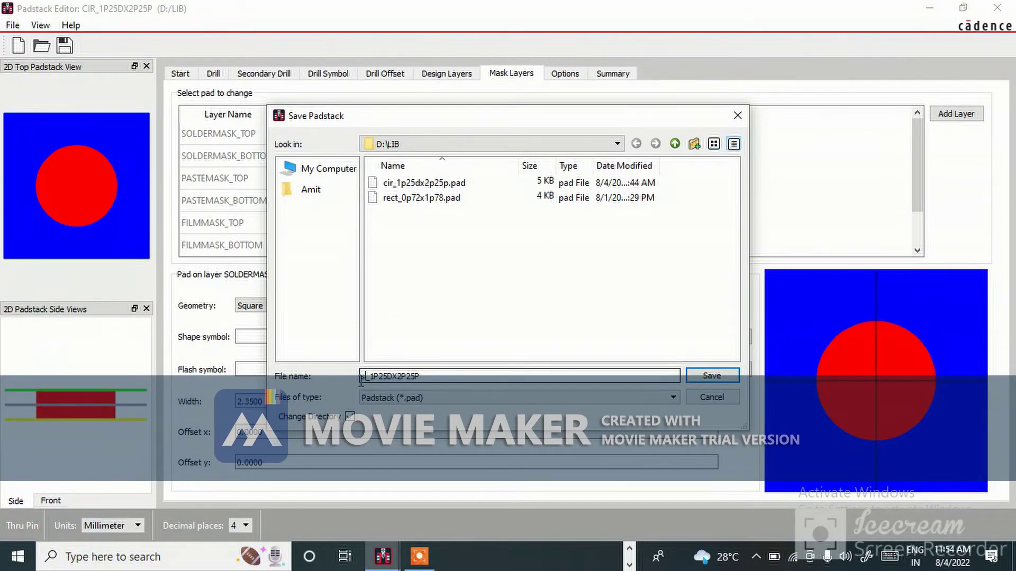
pyautogui.write('sqr')
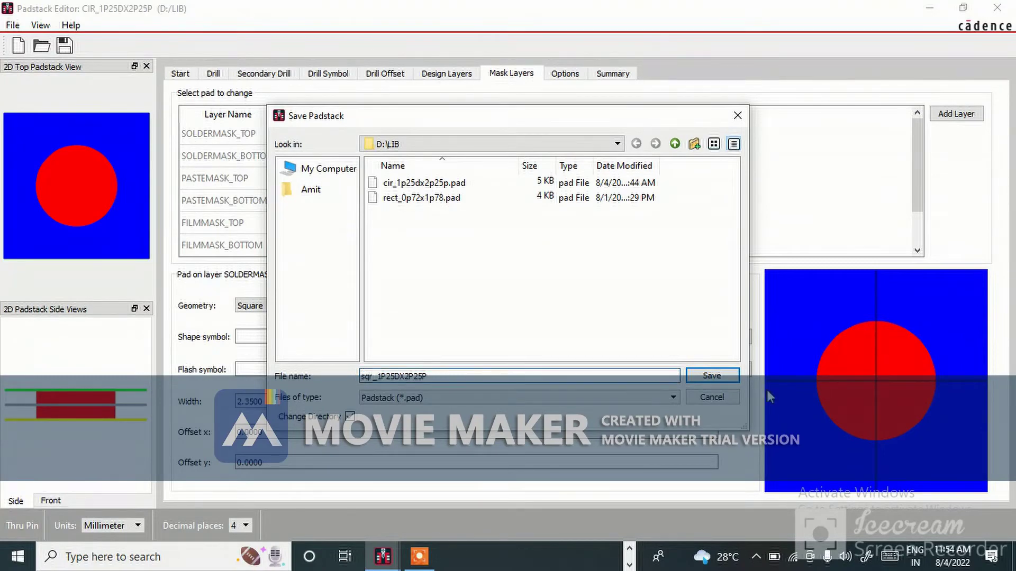
pyautogui.click(712, 375)
pyautogui.click(997, 8)
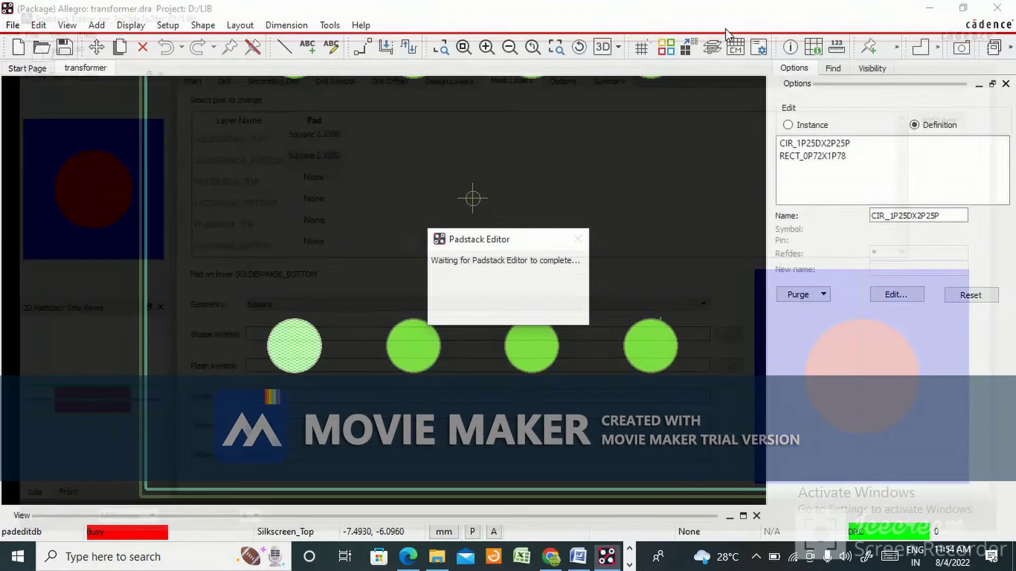
pyautogui.click(330, 25)
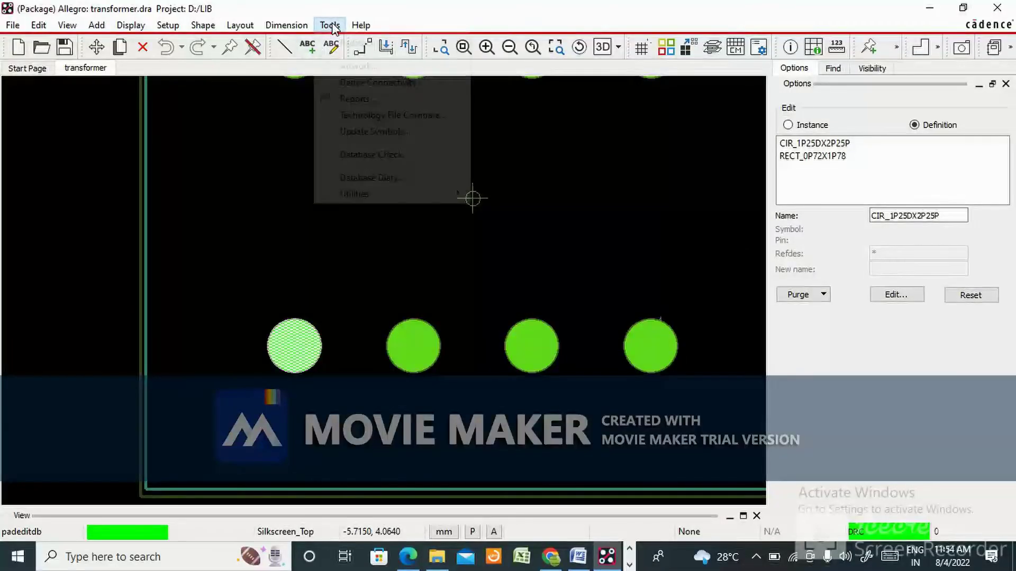
pyautogui.moveTo(380, 42)
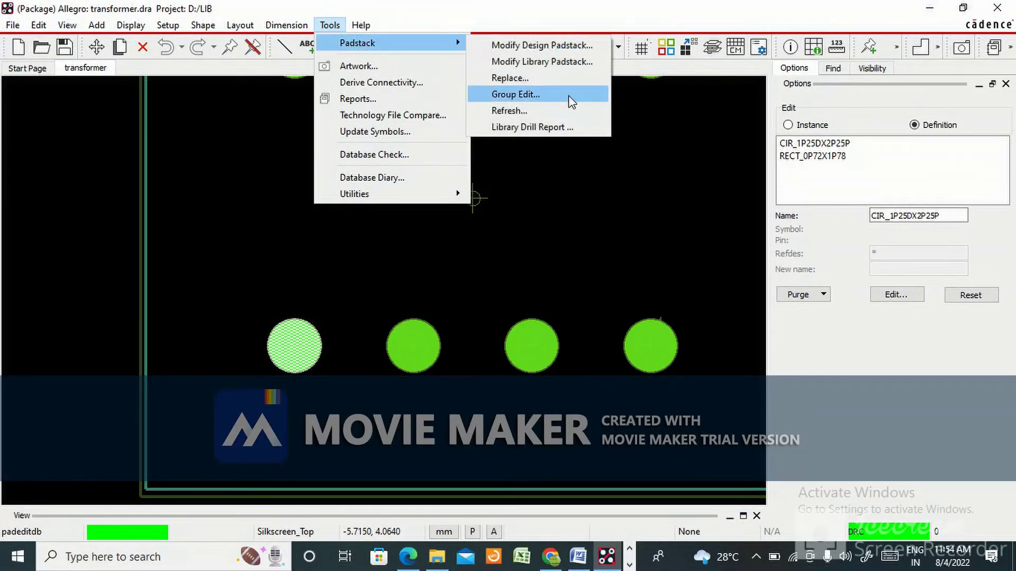
pyautogui.click(544, 94)
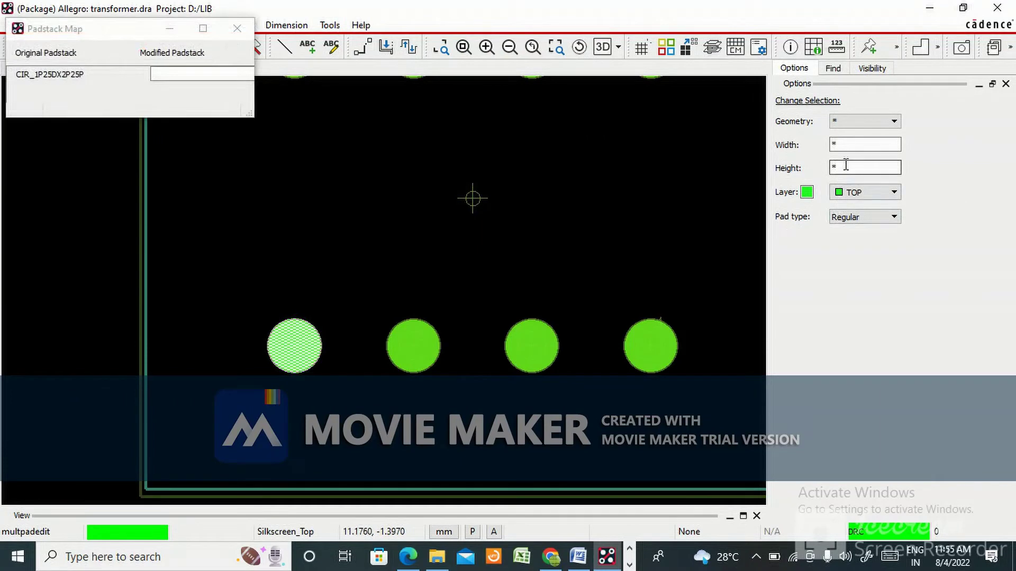
pyautogui.click(237, 28)
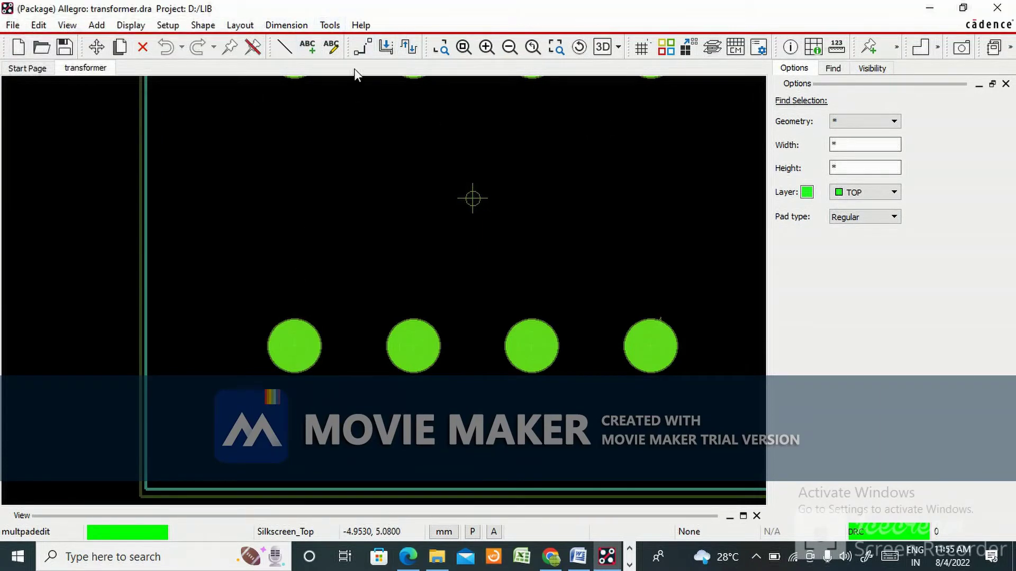
# Step: Replace padstack CIR_1P25DX2P25P with SQR_1P25DX2P25P on pin 1 only and finish the command
pyautogui.click(328, 25)
pyautogui.moveTo(467, 53)
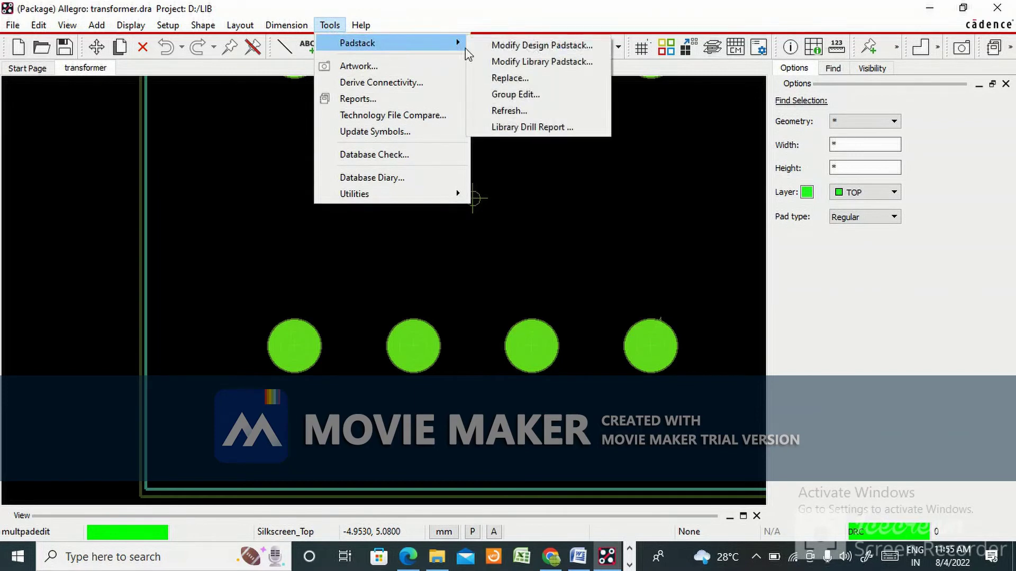
pyautogui.click(529, 78)
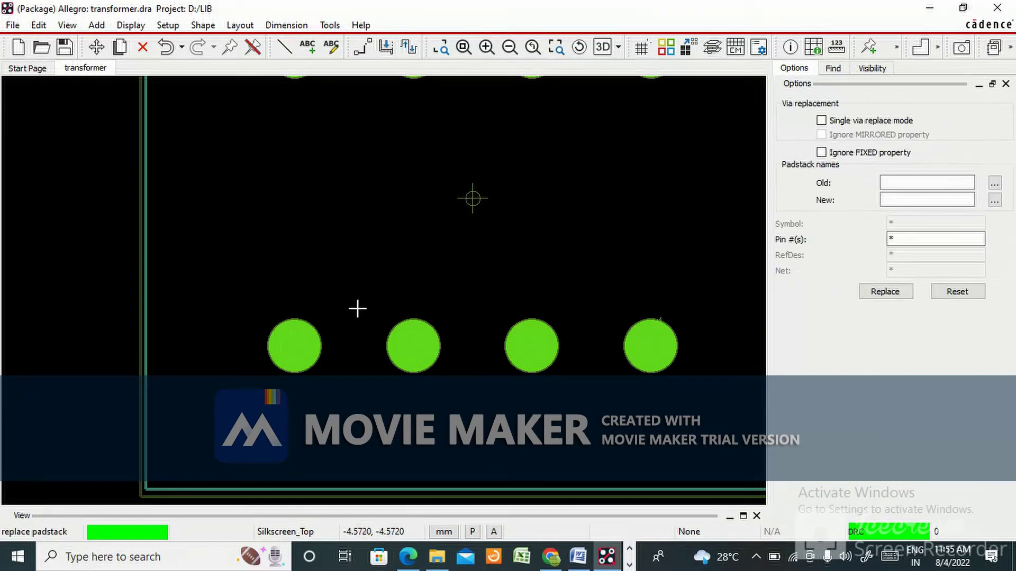
pyautogui.click(994, 200)
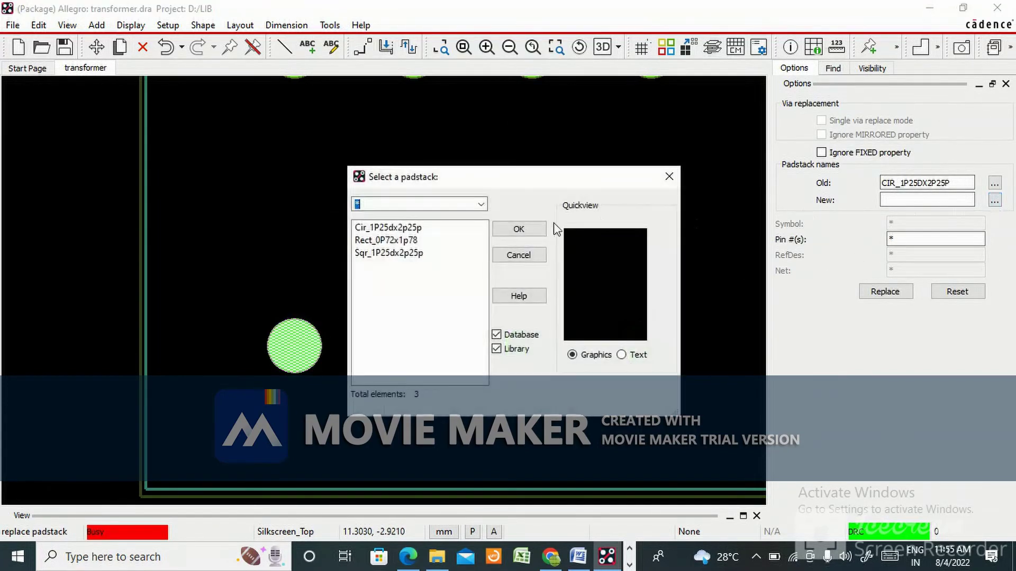
pyautogui.click(389, 252)
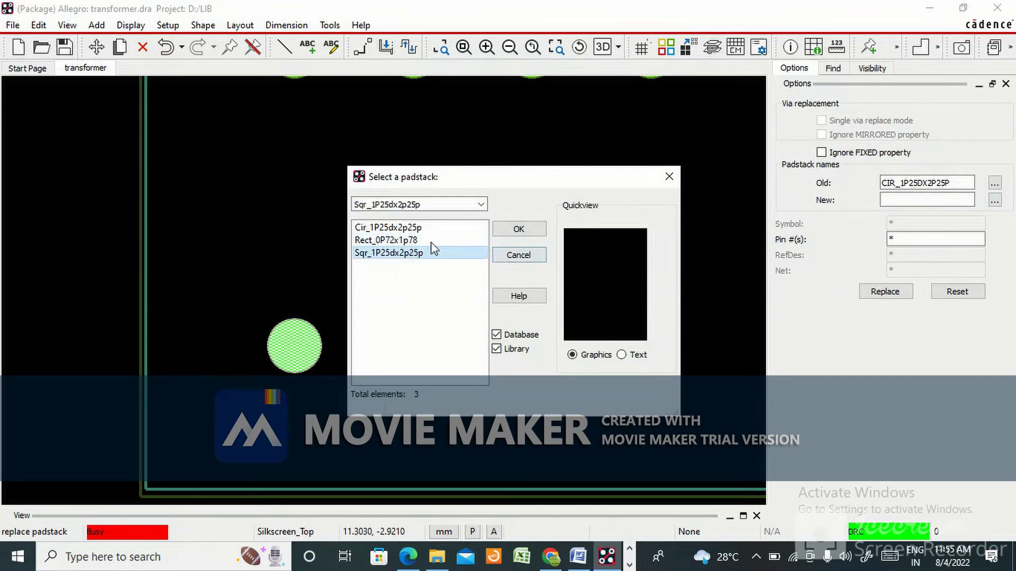
pyautogui.click(518, 228)
pyautogui.doubleClick(893, 239)
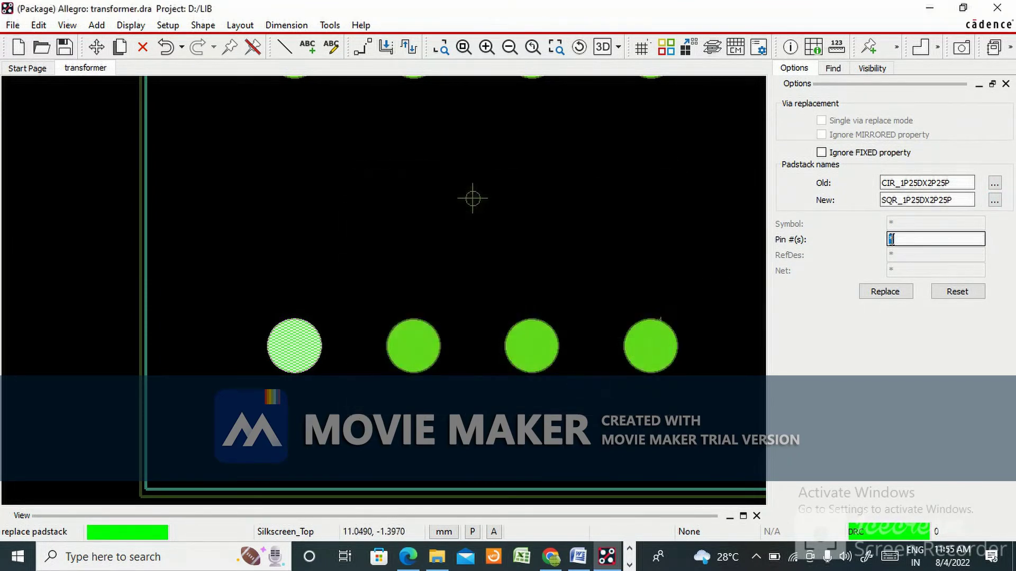
pyautogui.write('1')
pyautogui.click(871, 295)
pyautogui.rightClick(347, 200)
pyautogui.click(371, 211)
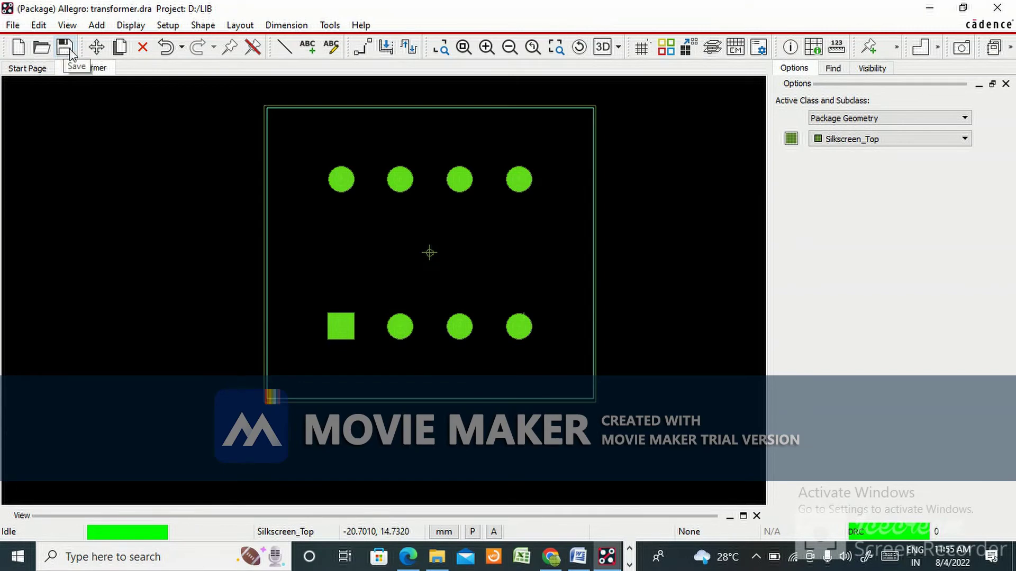
pyautogui.click(629, 565)
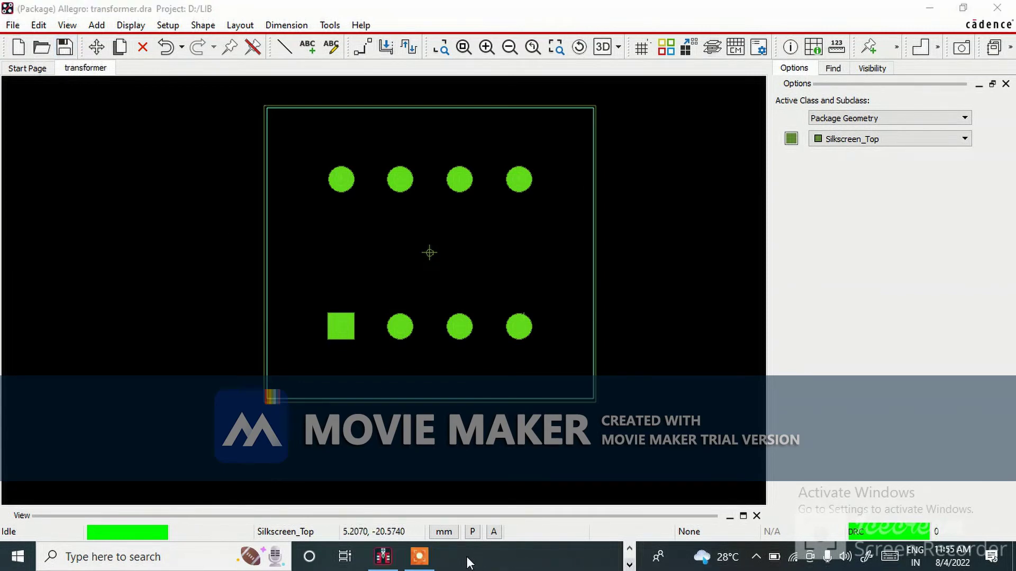
pyautogui.click(418, 556)
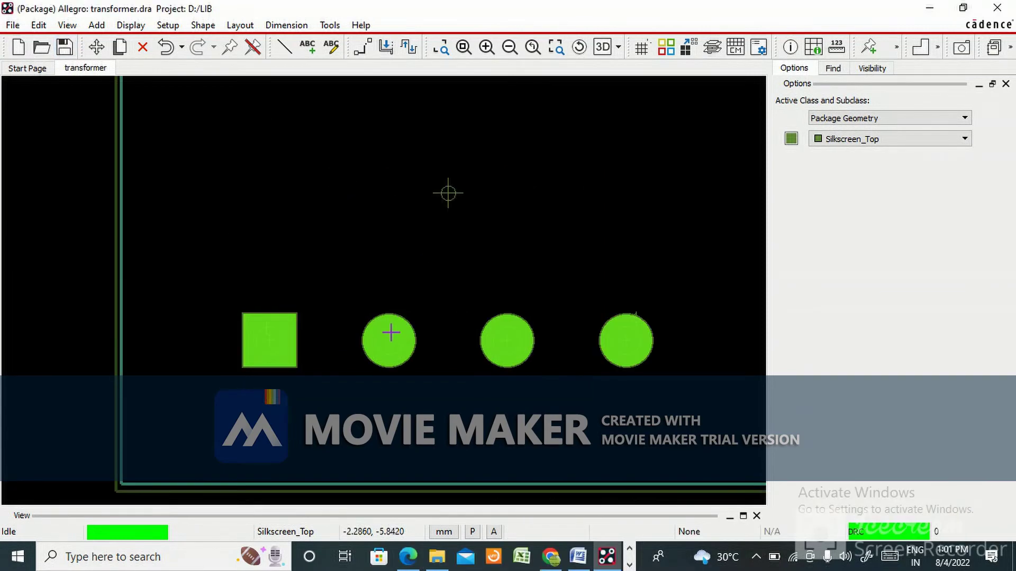
pyautogui.scroll(1, 274, 337)
pyautogui.scroll(-2, 274, 337)
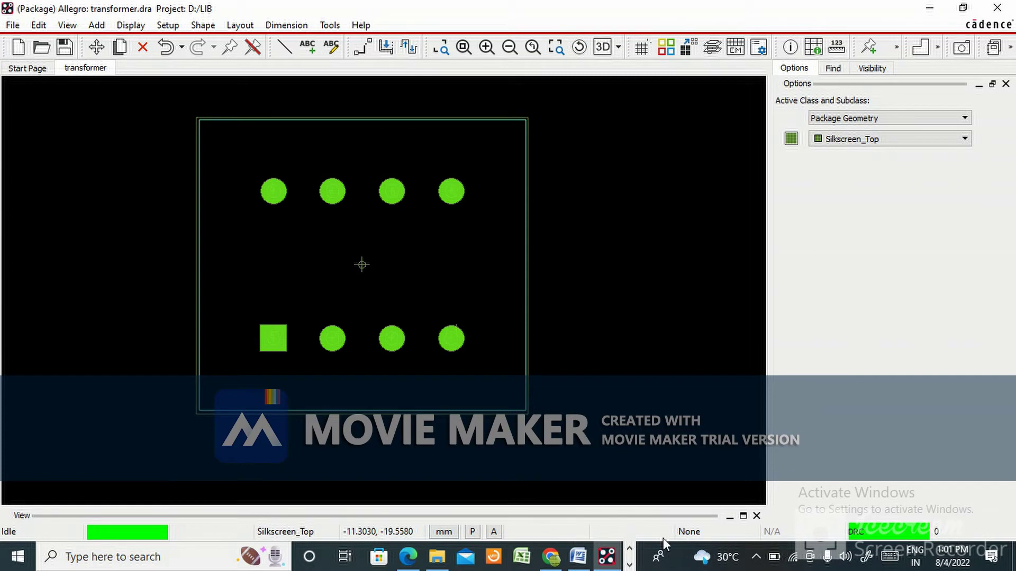
pyautogui.click(421, 557)
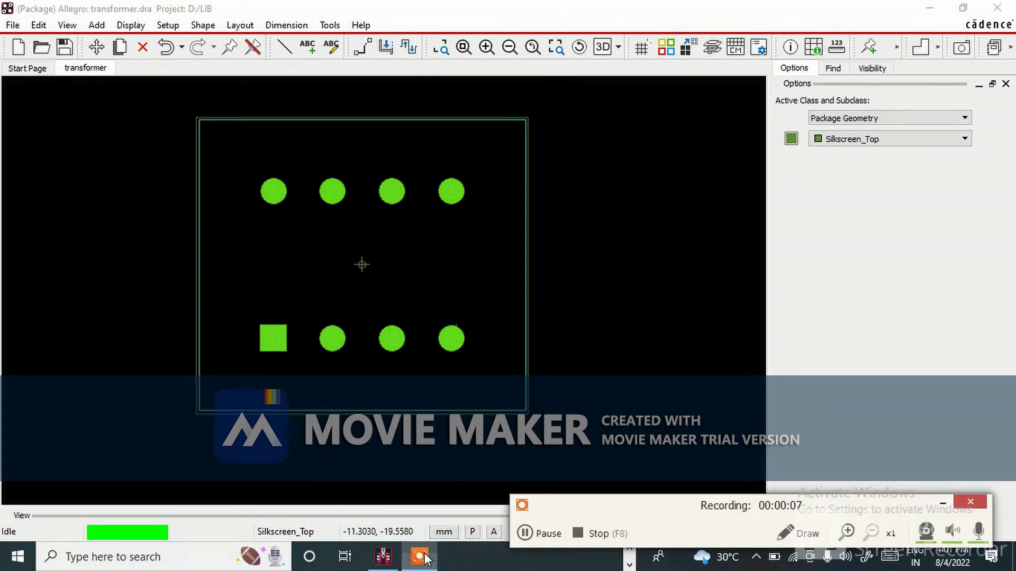
pyautogui.click(973, 502)
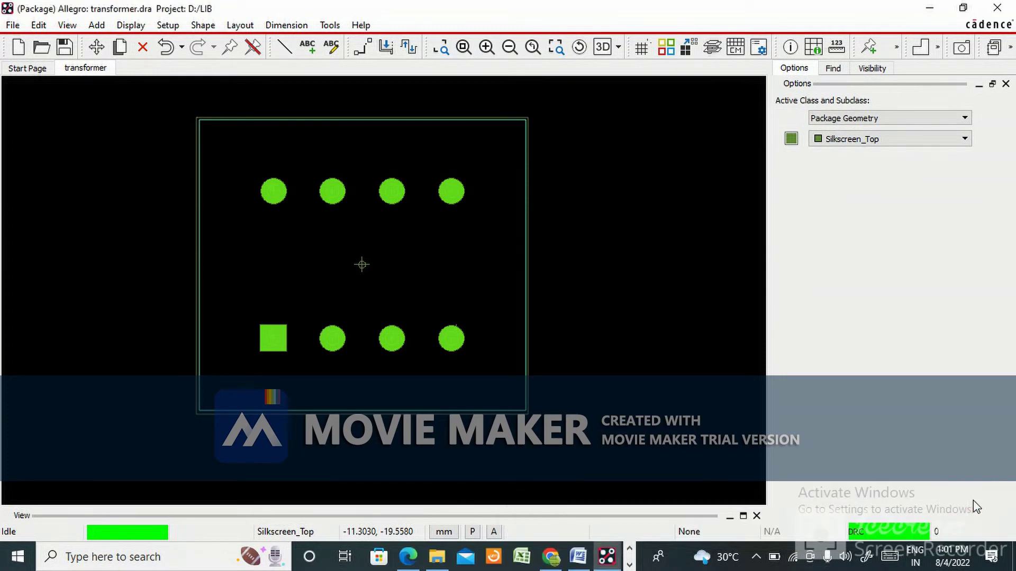
pyautogui.click(629, 564)
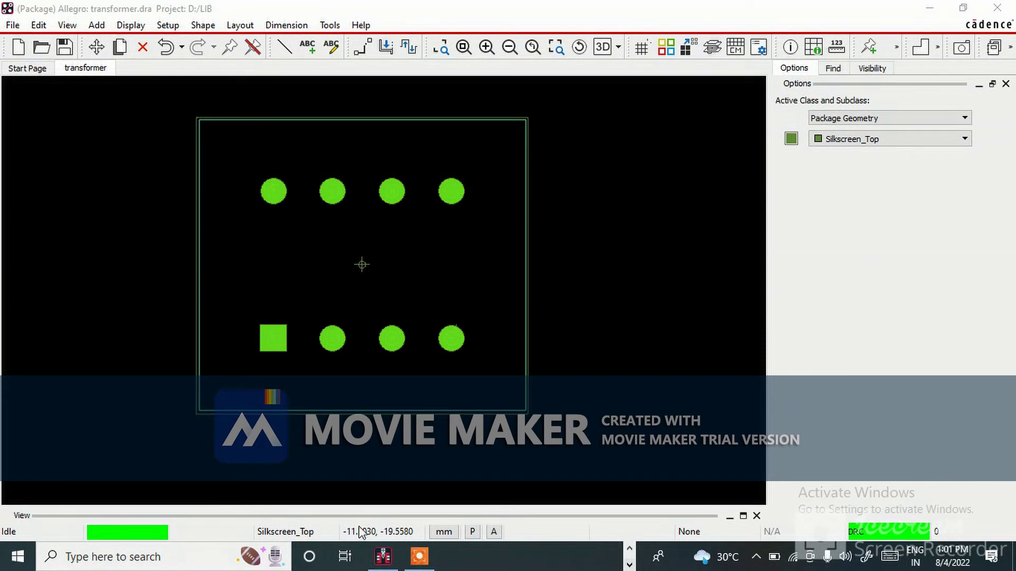
pyautogui.click(423, 561)
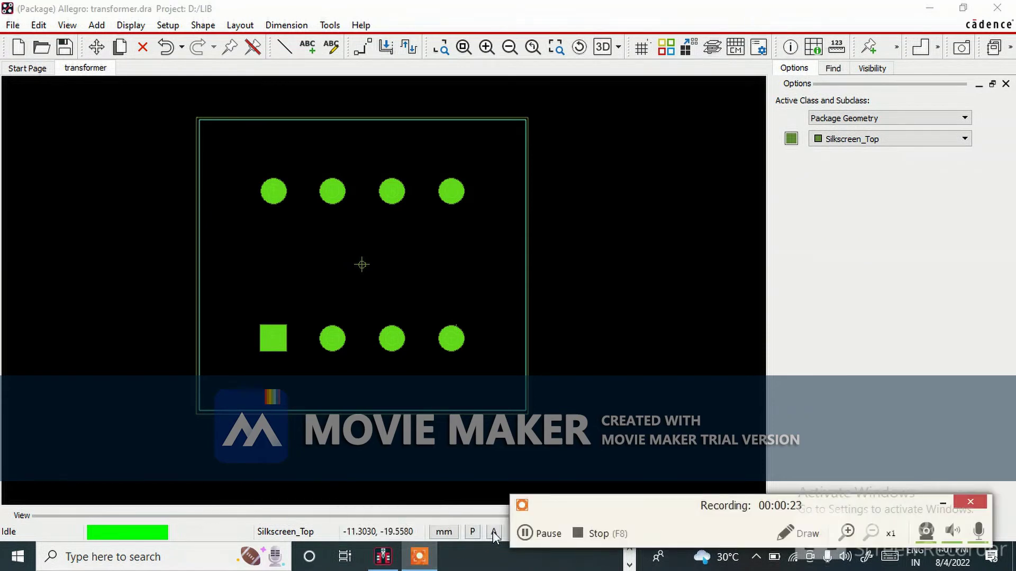
pyautogui.click(585, 535)
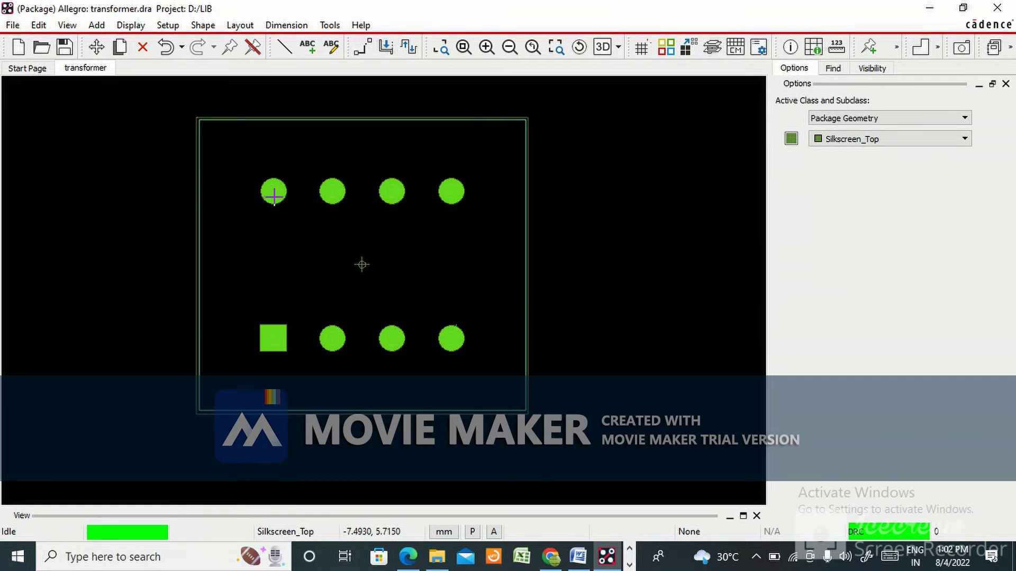
# Step: Add the pin labels 1, 4, 5 and 8 on Package Geometry/Assembly_Top outside the outline near the corner pins
pyautogui.click(309, 47)
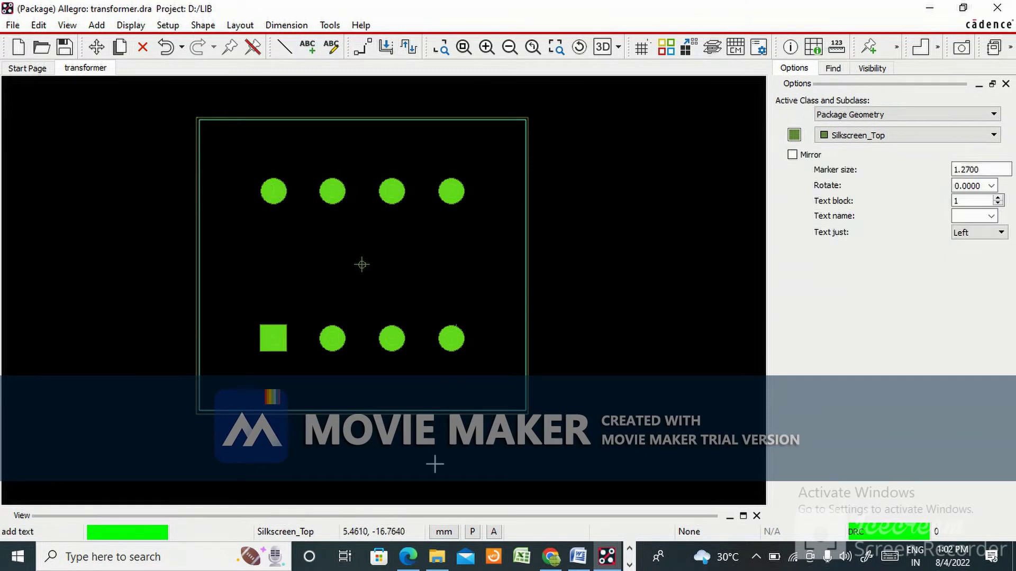
pyautogui.click(894, 141)
pyautogui.click(846, 157)
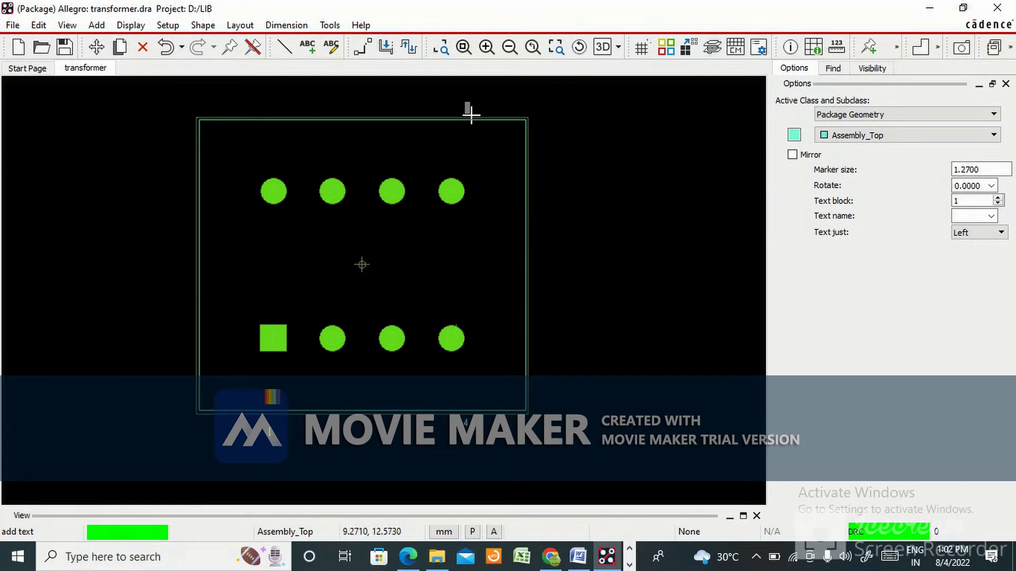
pyautogui.write('5')
pyautogui.click(265, 105)
pyautogui.rightClick(580, 154)
pyautogui.click(596, 170)
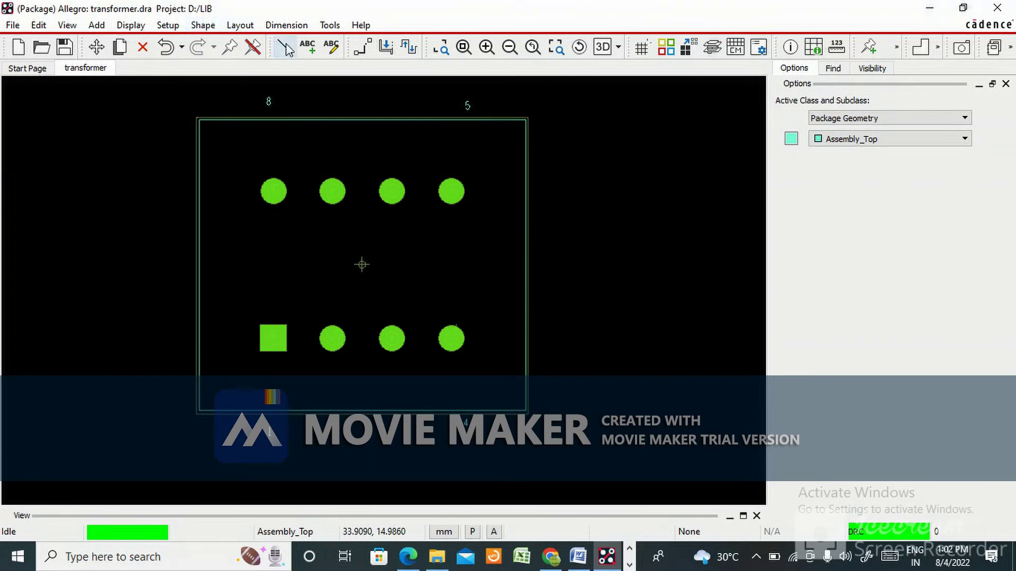
# Step: Add the pin labels 1, 4, 5 and 8 on Package Geometry/Silkscreen_Top beside the matching assembly labels
pyautogui.click(307, 46)
pyautogui.click(937, 136)
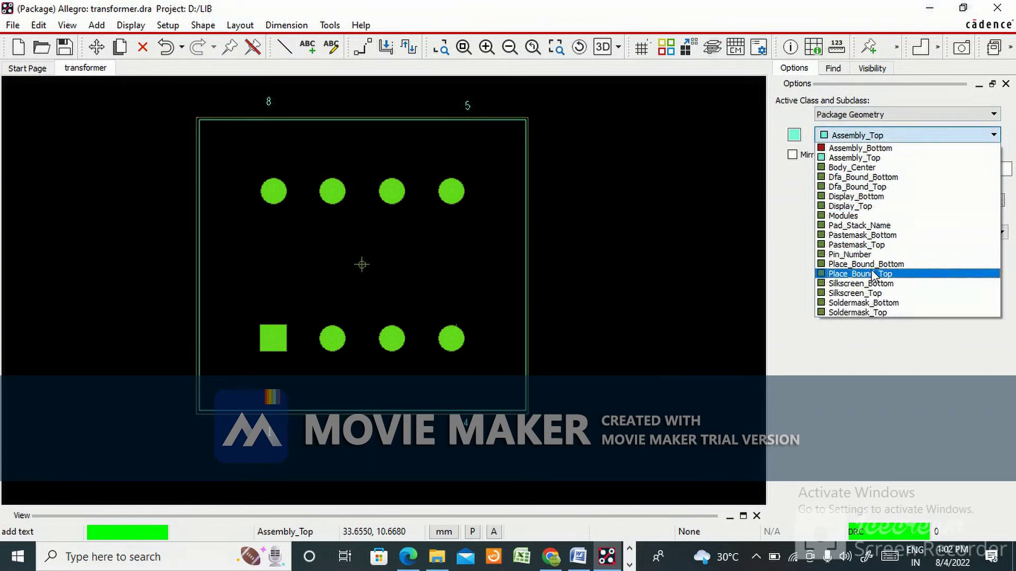
pyautogui.click(866, 293)
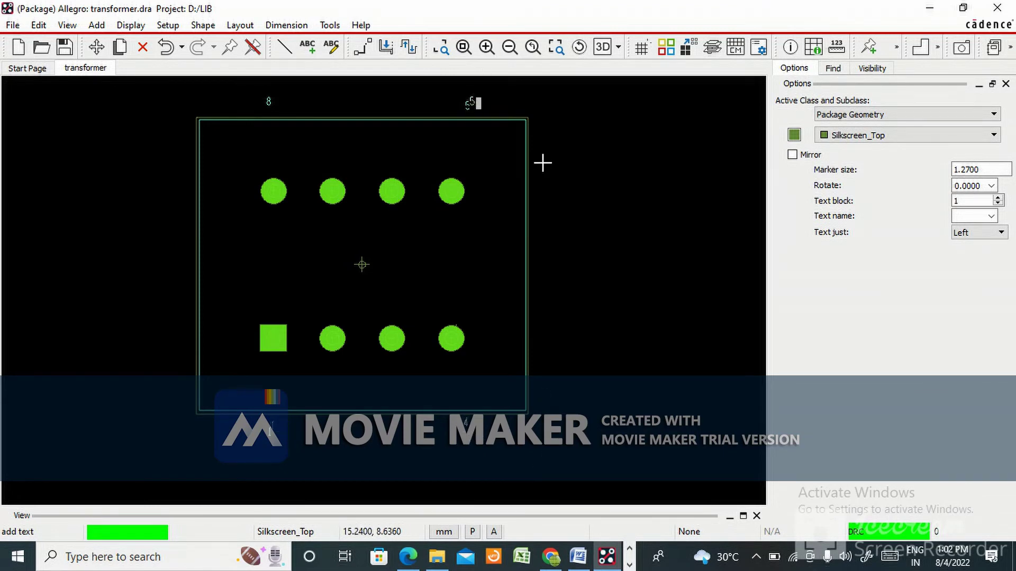
pyautogui.click(269, 100)
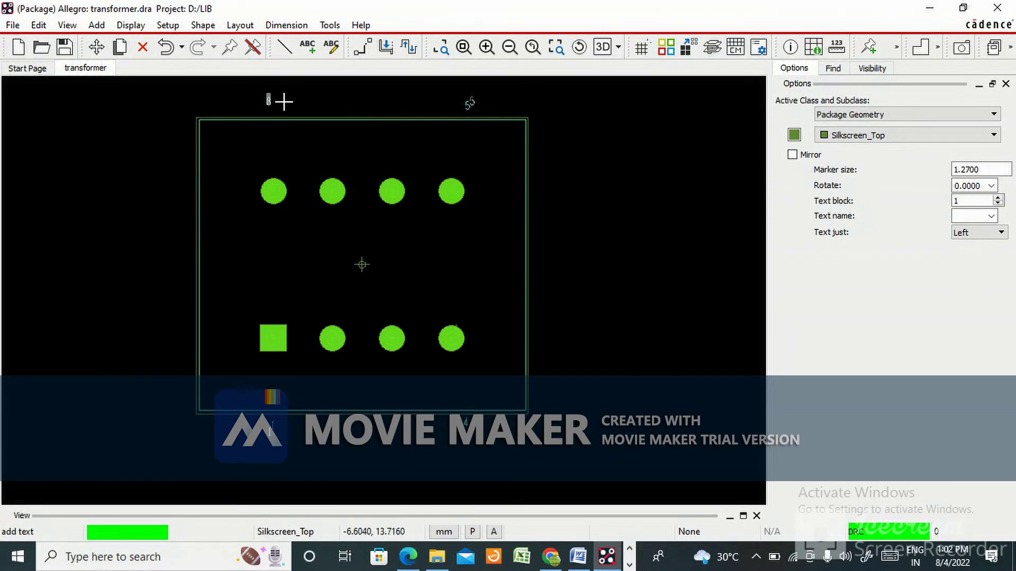
pyautogui.rightClick(557, 130)
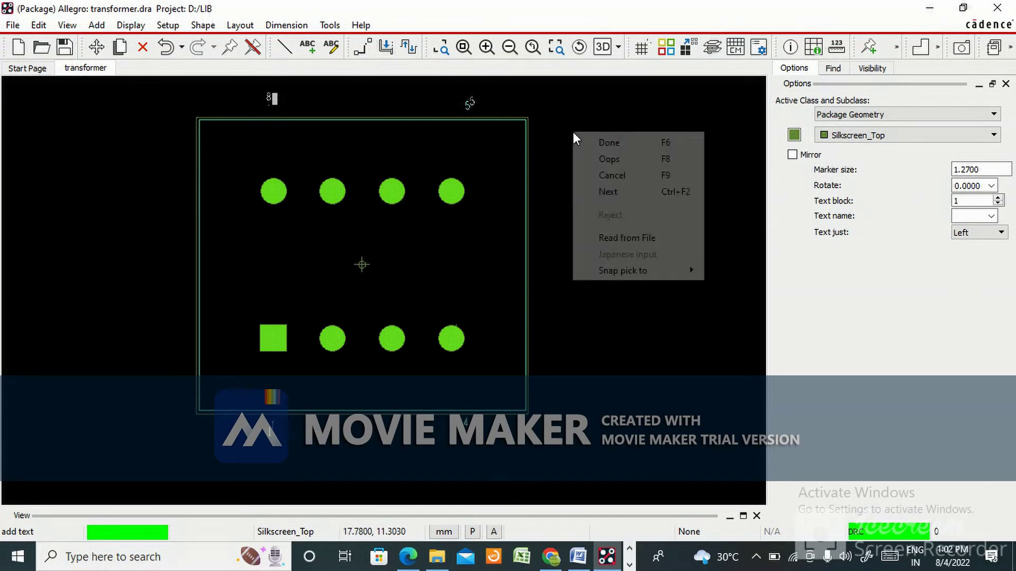
pyautogui.click(582, 139)
pyautogui.scroll(5, 268, 439)
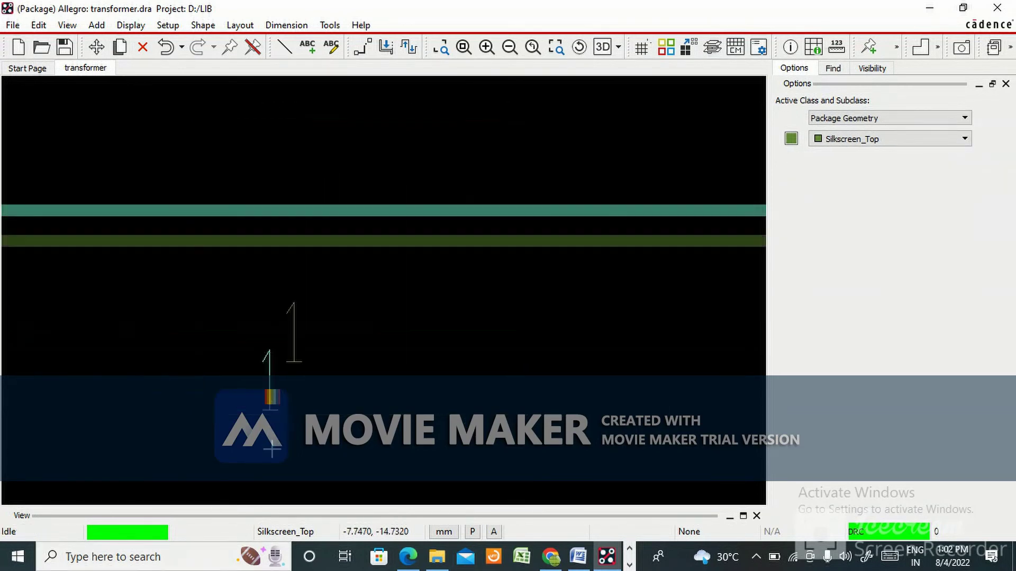
# Step: Move the silkscreen pin-number labels at the corner pins onto their matching assembly labels and finish the command
pyautogui.click(96, 47)
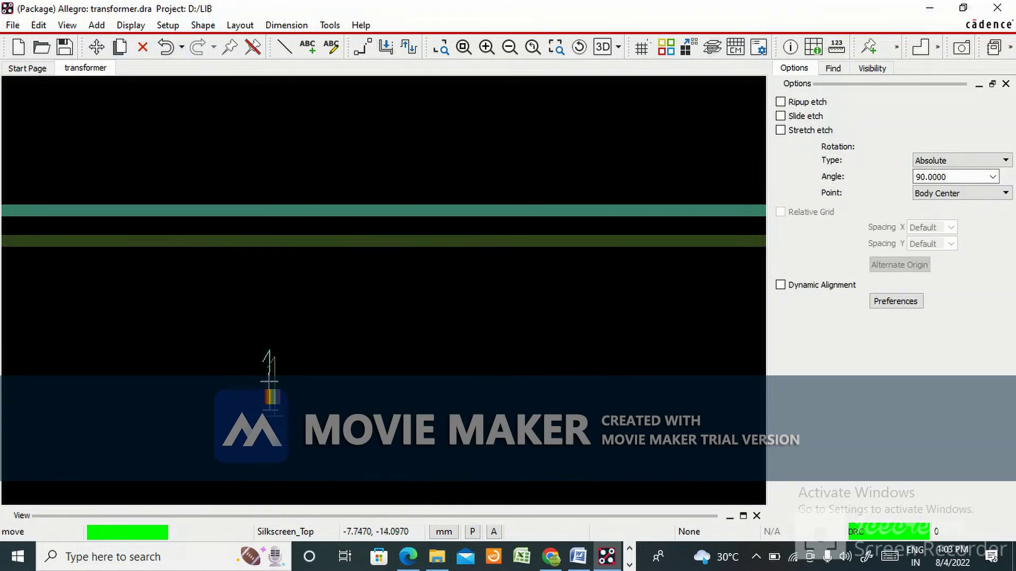
pyautogui.click(270, 379)
pyautogui.scroll(-4, 329, 375)
pyautogui.scroll(3, 522, 366)
pyautogui.scroll(-3, 485, 361)
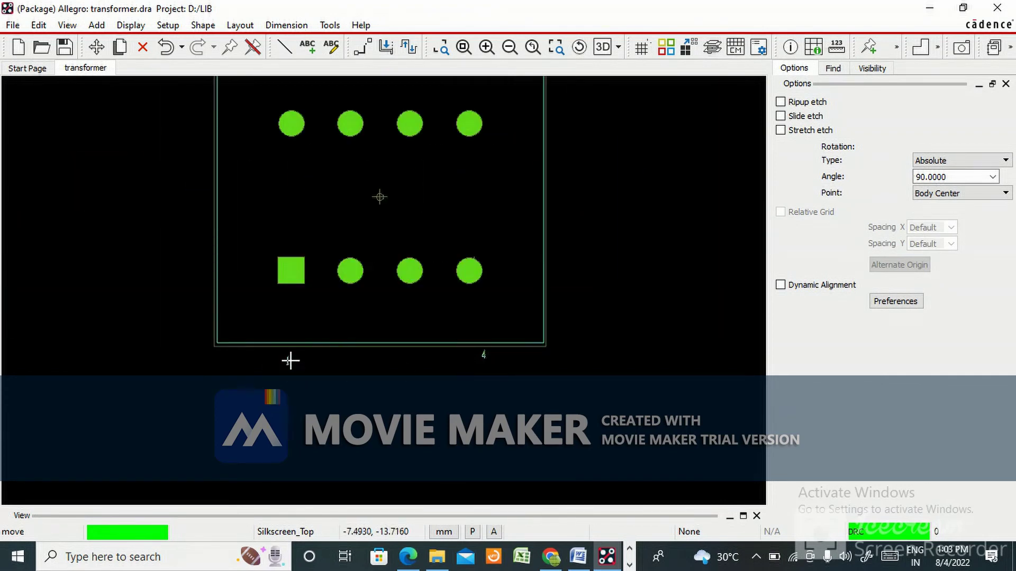
pyautogui.scroll(-2, 514, 337)
pyautogui.scroll(5, 517, 318)
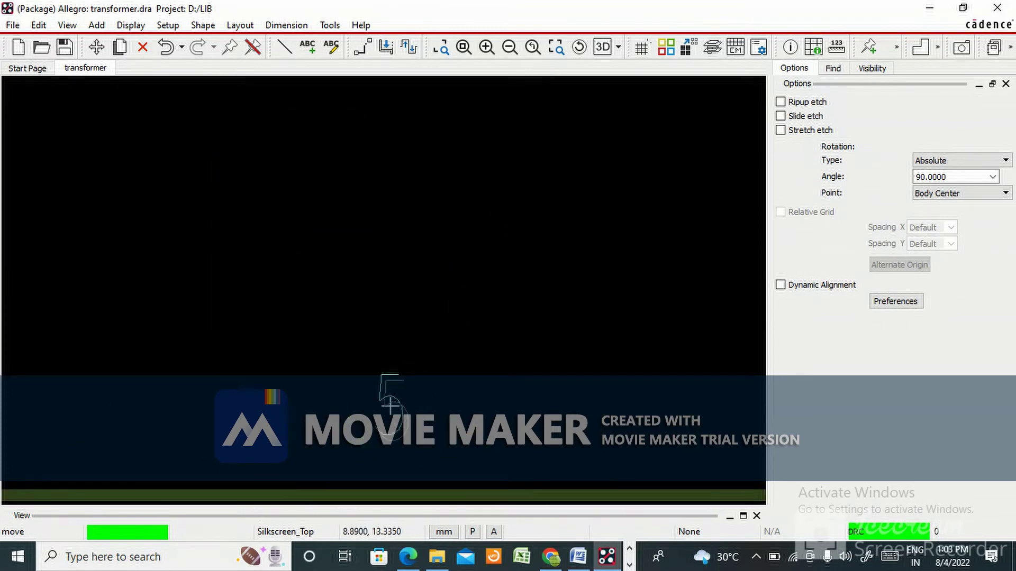
pyautogui.scroll(-3, 390, 397)
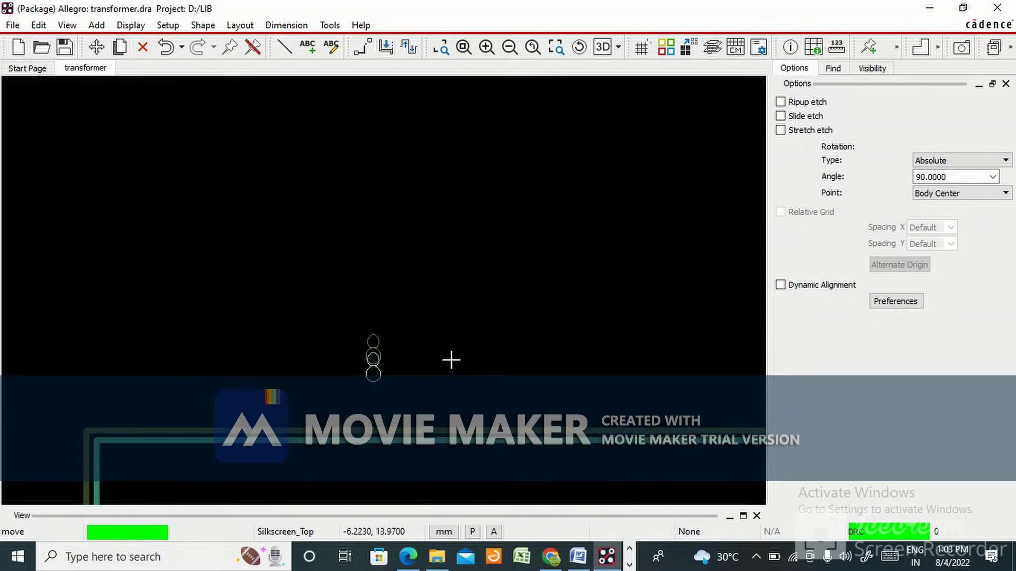
pyautogui.click(374, 363)
pyautogui.rightClick(471, 208)
pyautogui.click(505, 218)
pyautogui.press('F2')
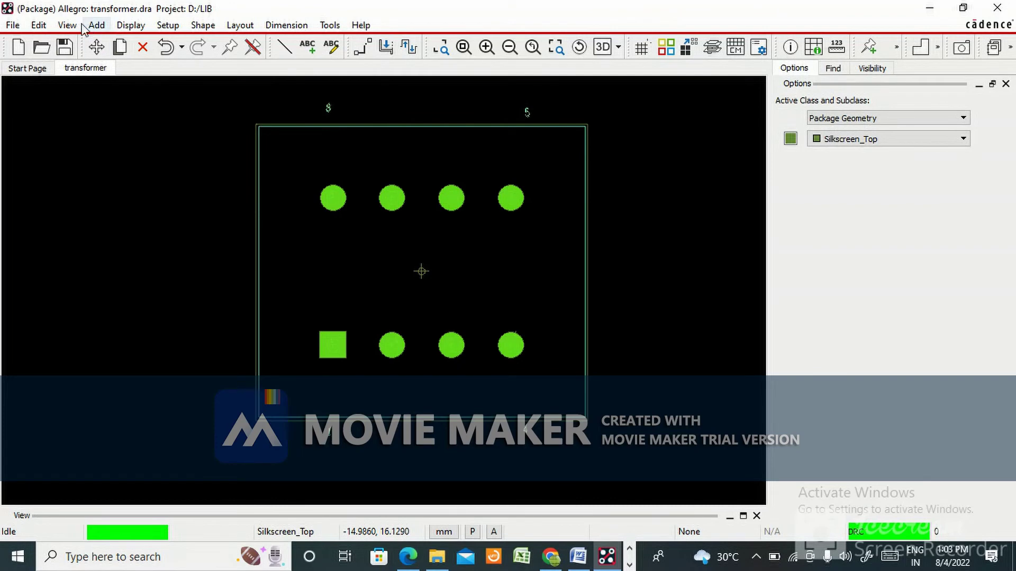
# Step: Z-copy the package outline as a shape to Package Geometry/PLACE_BOUND_TOP and finish the command
pyautogui.click(38, 25)
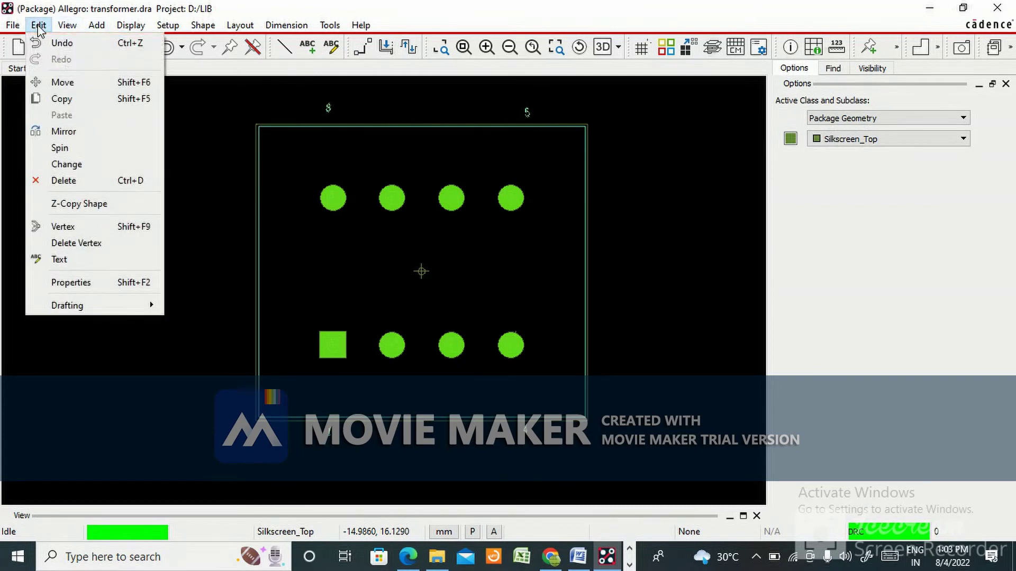
pyautogui.click(80, 203)
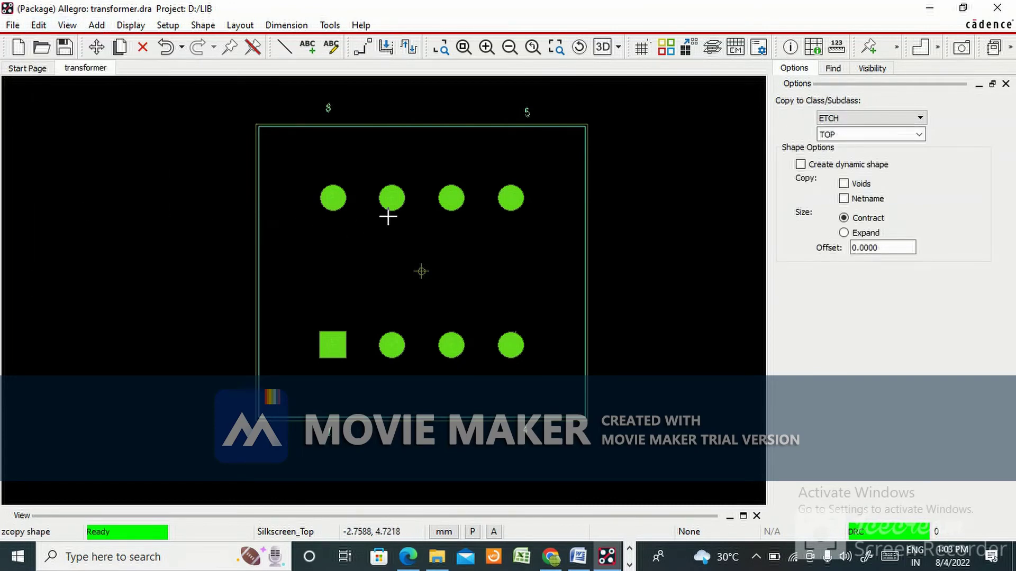
pyautogui.click(872, 118)
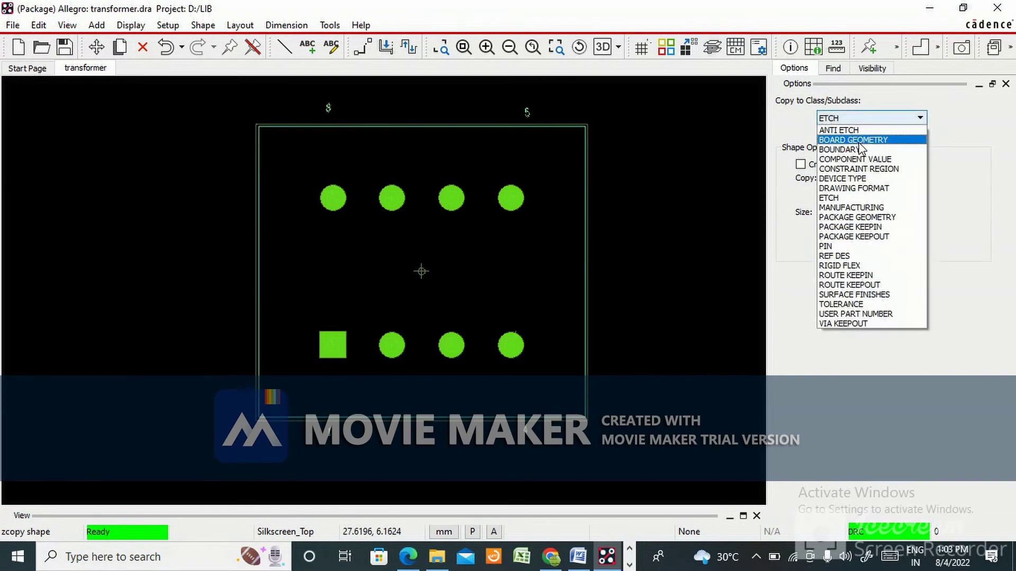
pyautogui.click(860, 216)
pyautogui.click(920, 136)
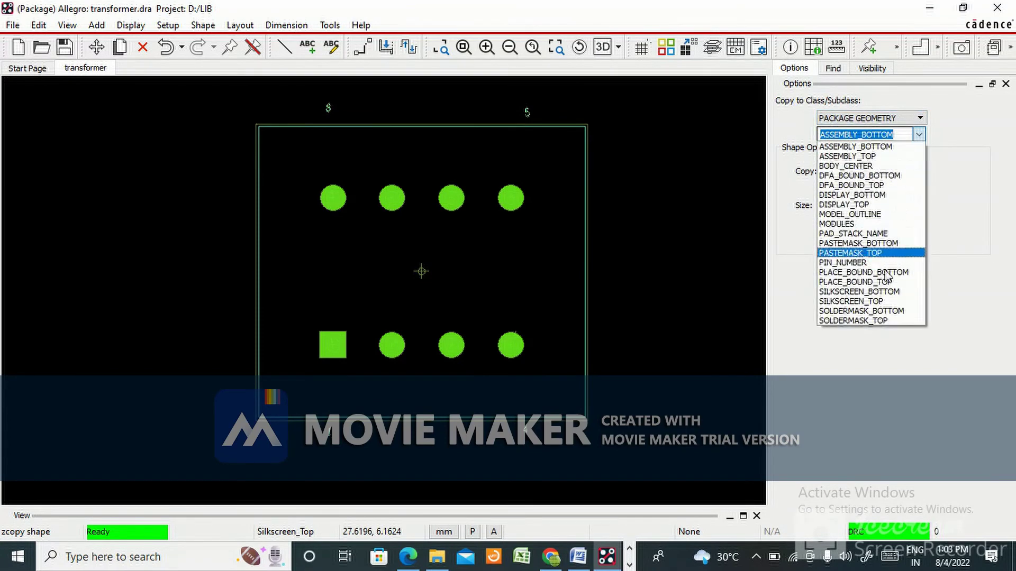
pyautogui.click(866, 282)
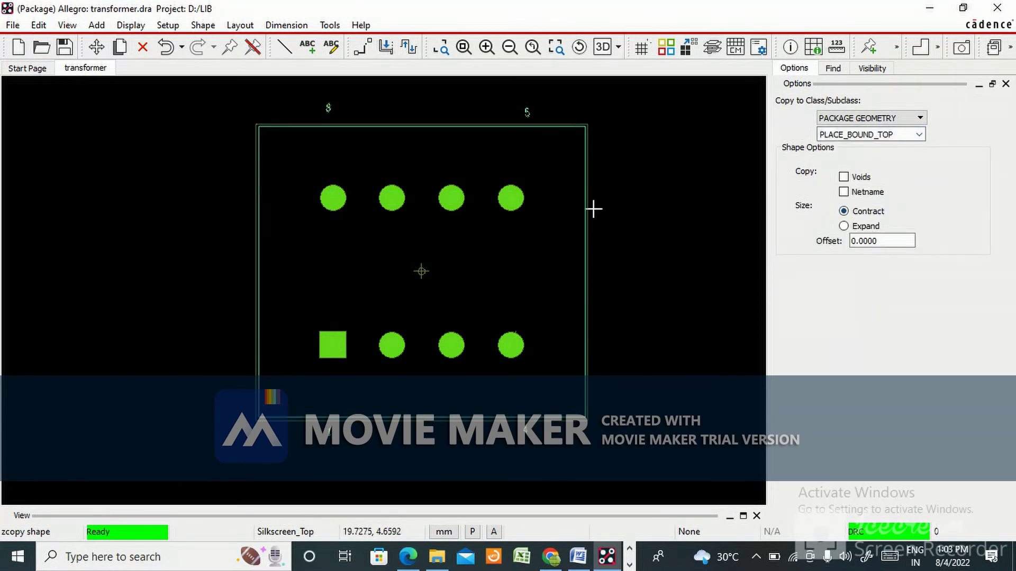
pyautogui.click(259, 126)
pyautogui.rightClick(692, 171)
pyautogui.click(694, 175)
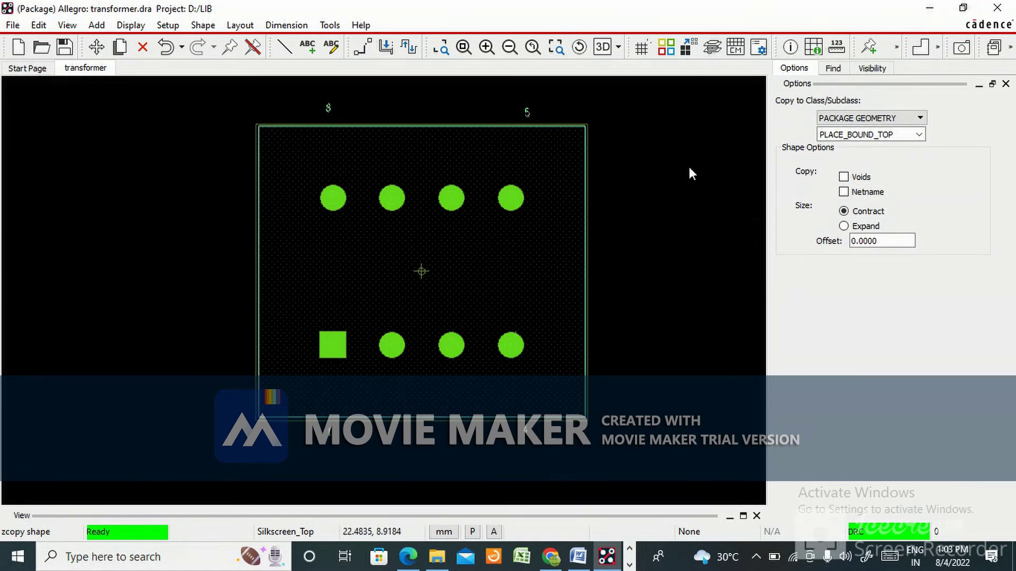
# Step: Add the reference designator text "*" on Ref Des/Assembly_Top inside the outline, near the footprint's center
pyautogui.click(309, 50)
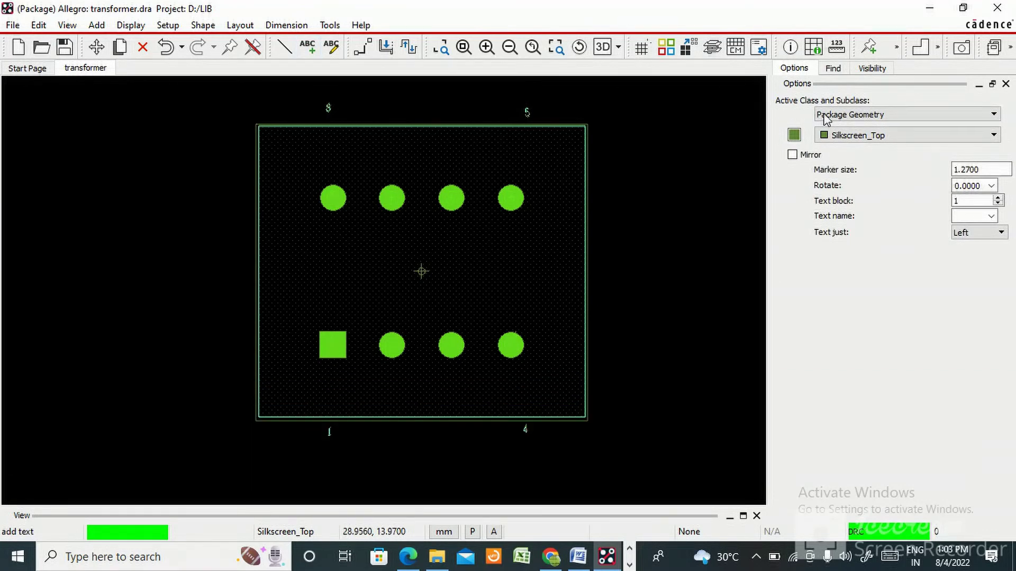
pyautogui.click(828, 117)
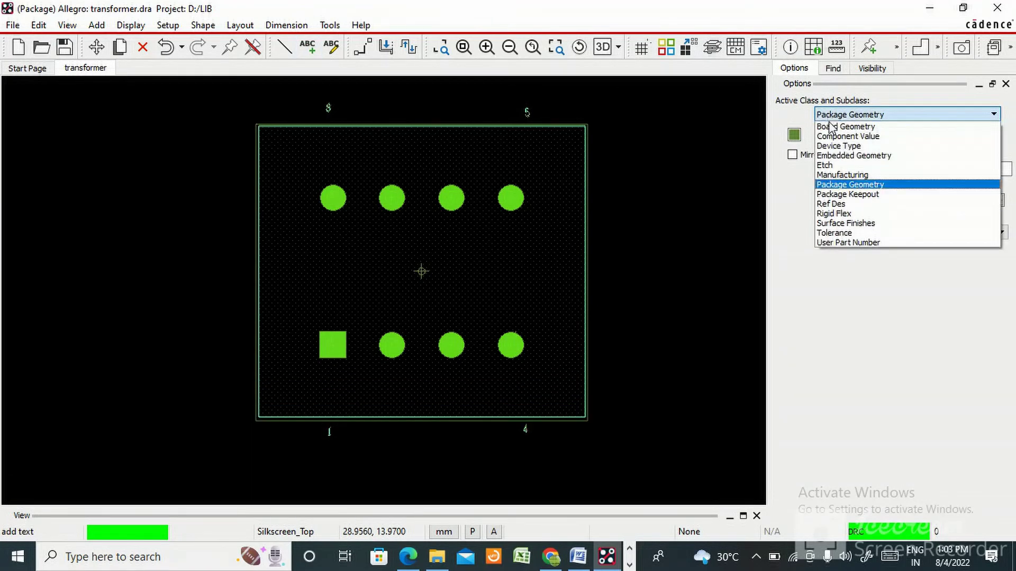
pyautogui.click(833, 204)
pyautogui.click(874, 136)
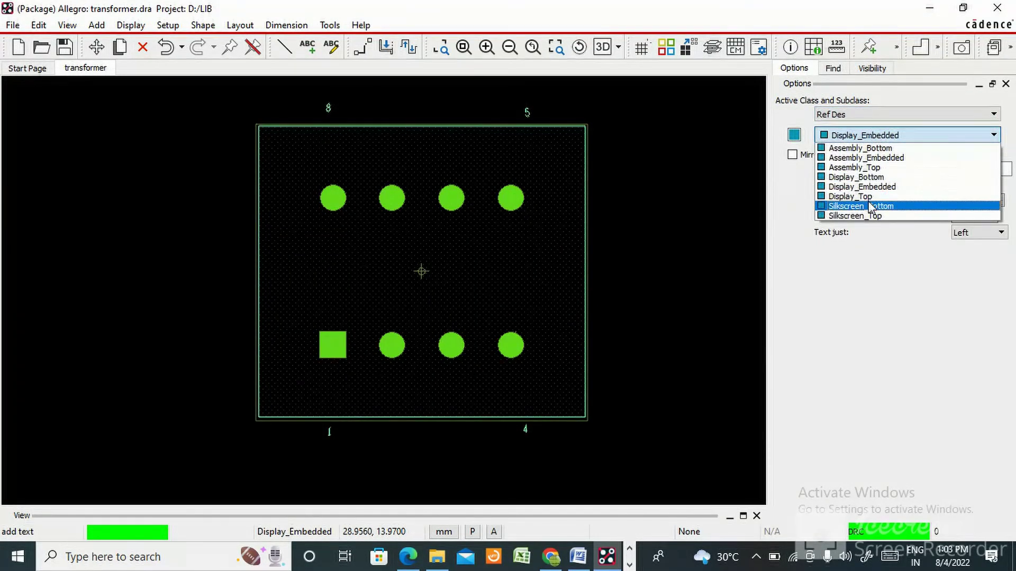
pyautogui.click(864, 169)
pyautogui.click(379, 257)
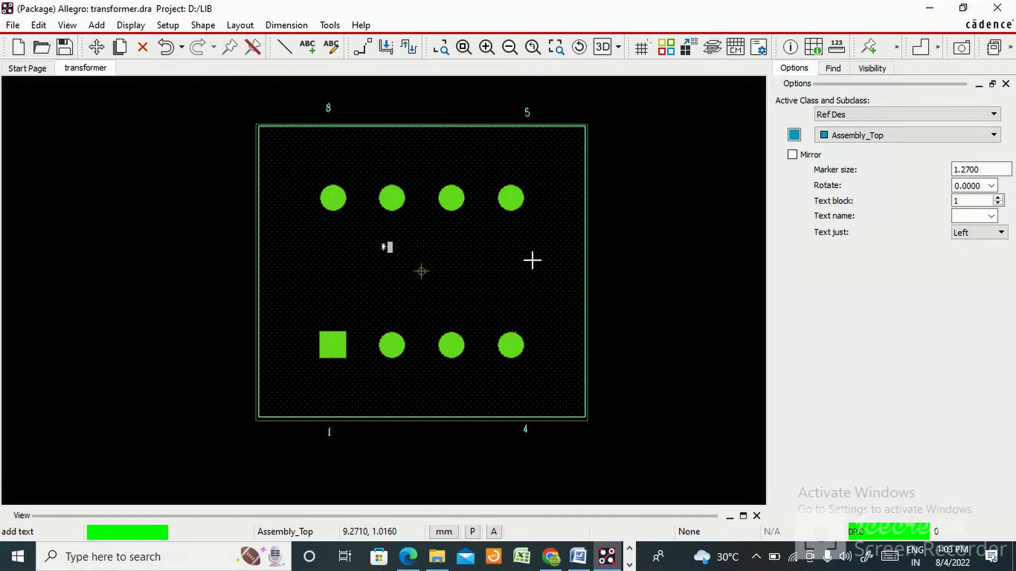
pyautogui.rightClick(629, 169)
pyautogui.click(637, 176)
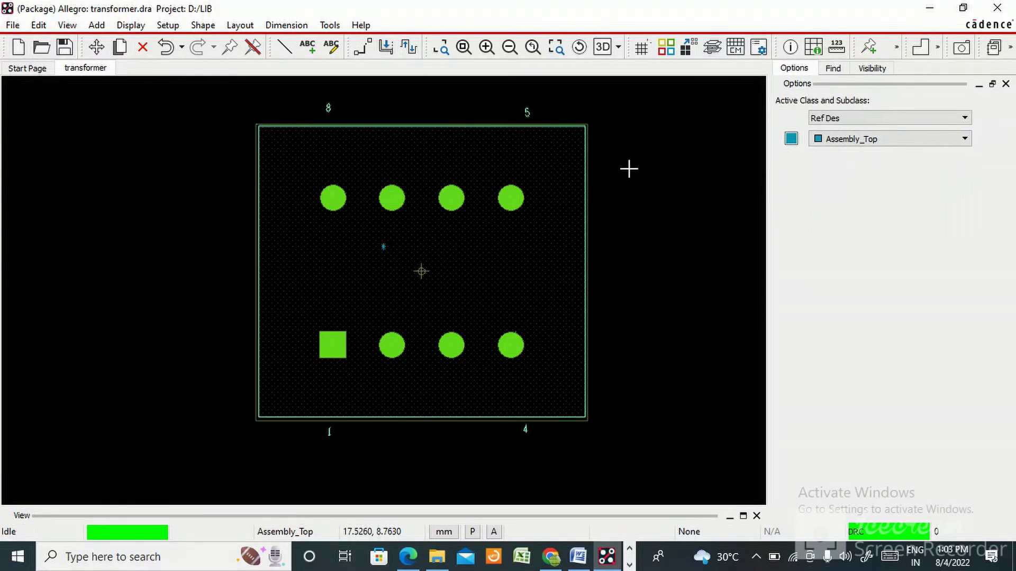
# Step: Add another "*" reference designator text on Ref Des/Silkscreen_Top beside the assembly one
pyautogui.click(887, 137)
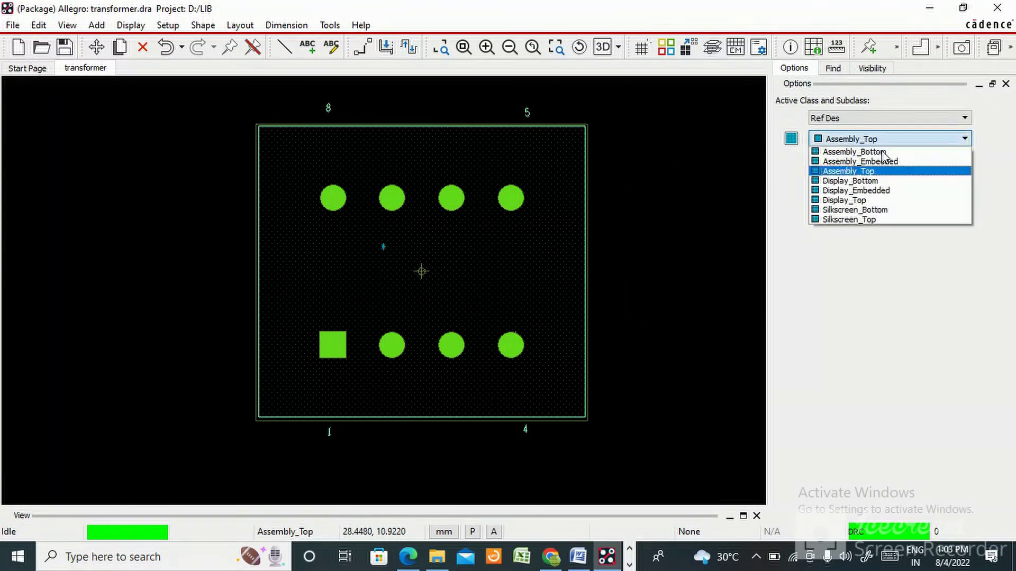
pyautogui.click(864, 220)
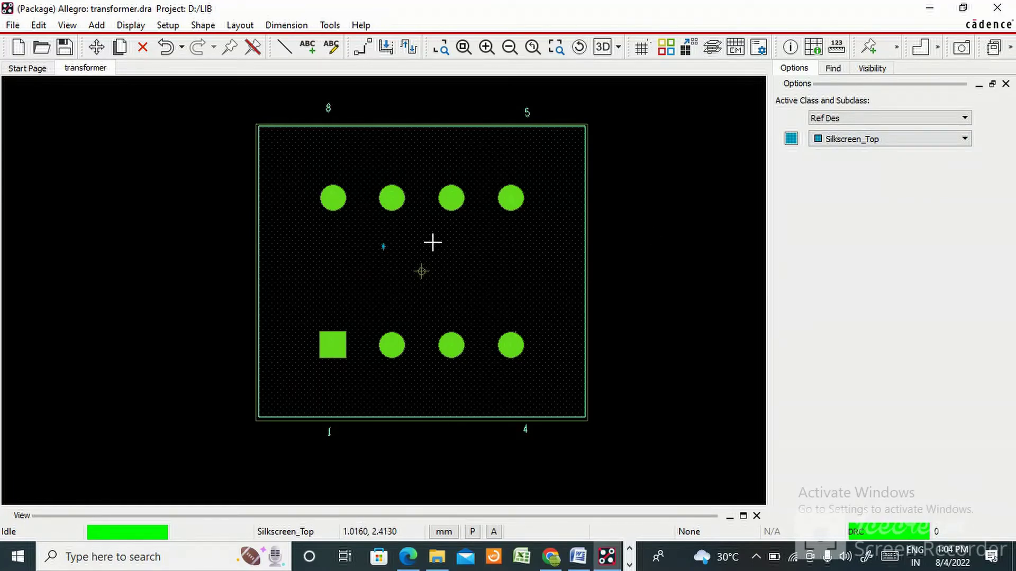
pyautogui.click(307, 48)
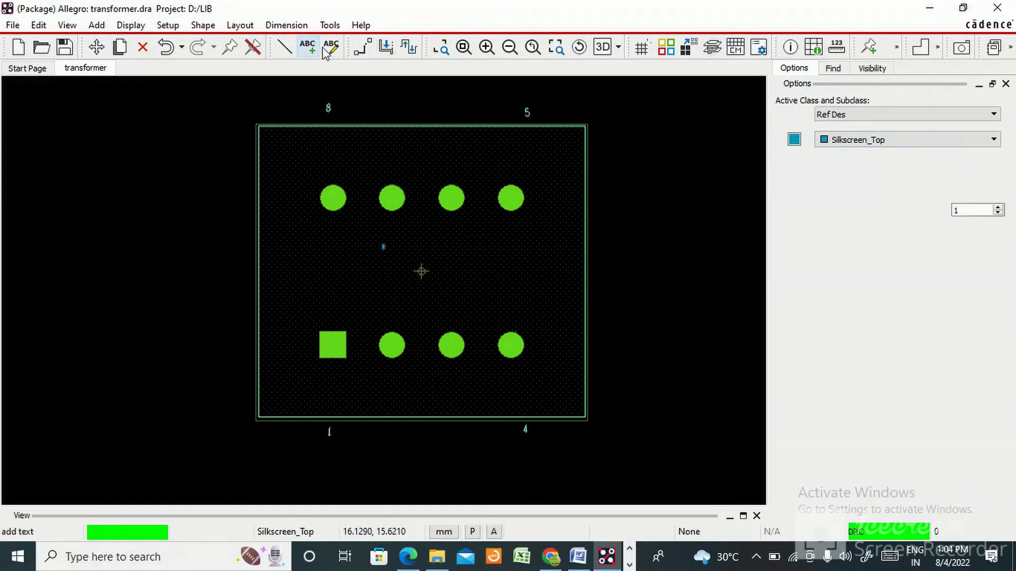
pyautogui.click(402, 254)
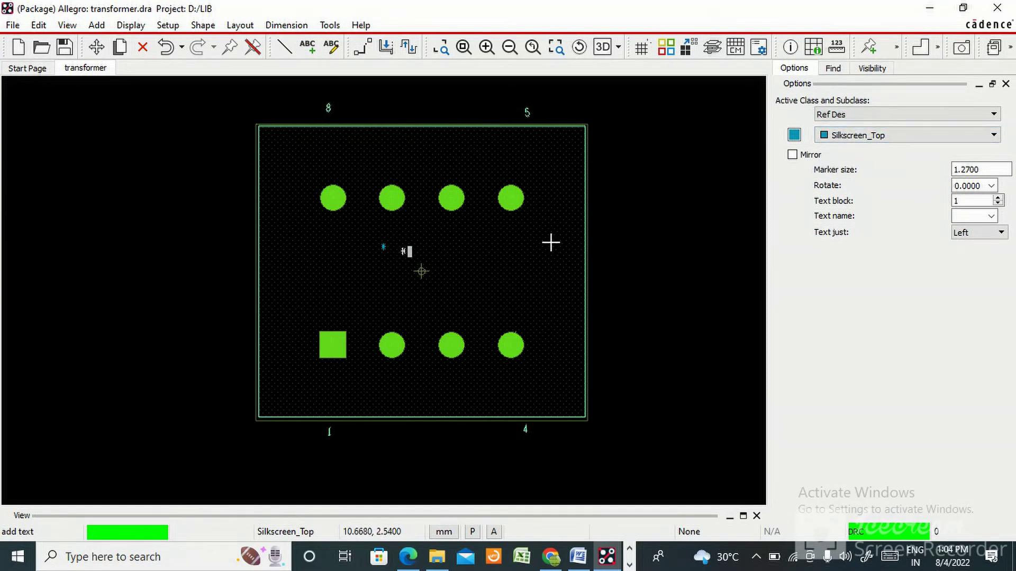
pyautogui.rightClick(644, 115)
pyautogui.click(659, 127)
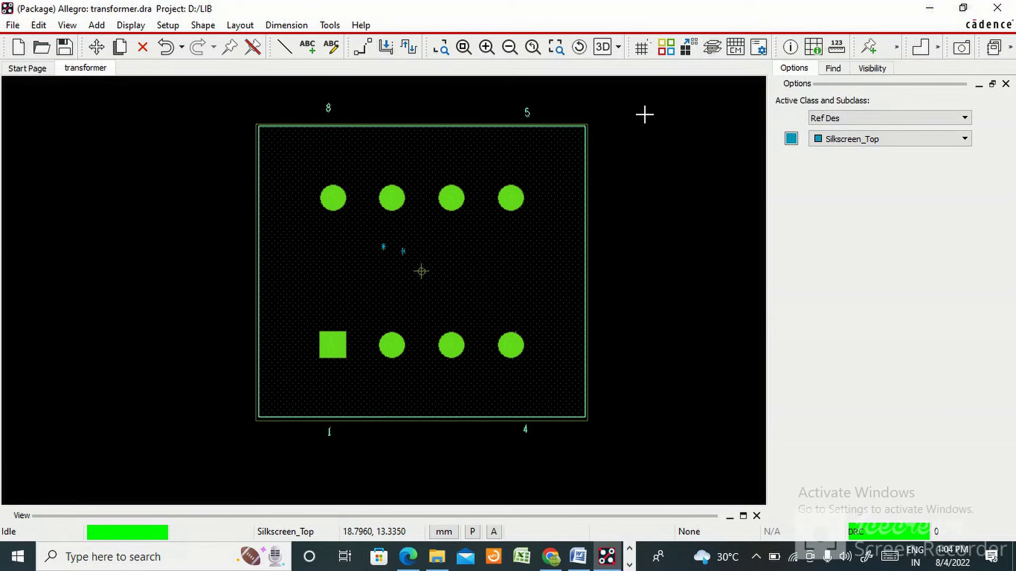
# Step: Save the drawing in D:\LIB under the new name EE25_8P_TRANS.dra, checking the series name in the Word datasheet
pyautogui.scroll(-2, 452, 252)
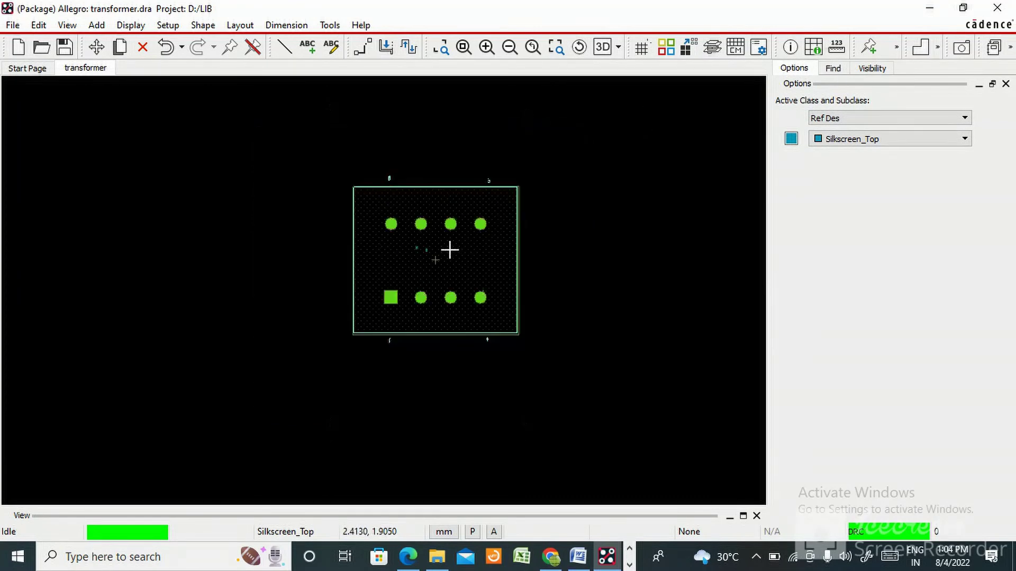
pyautogui.click(14, 25)
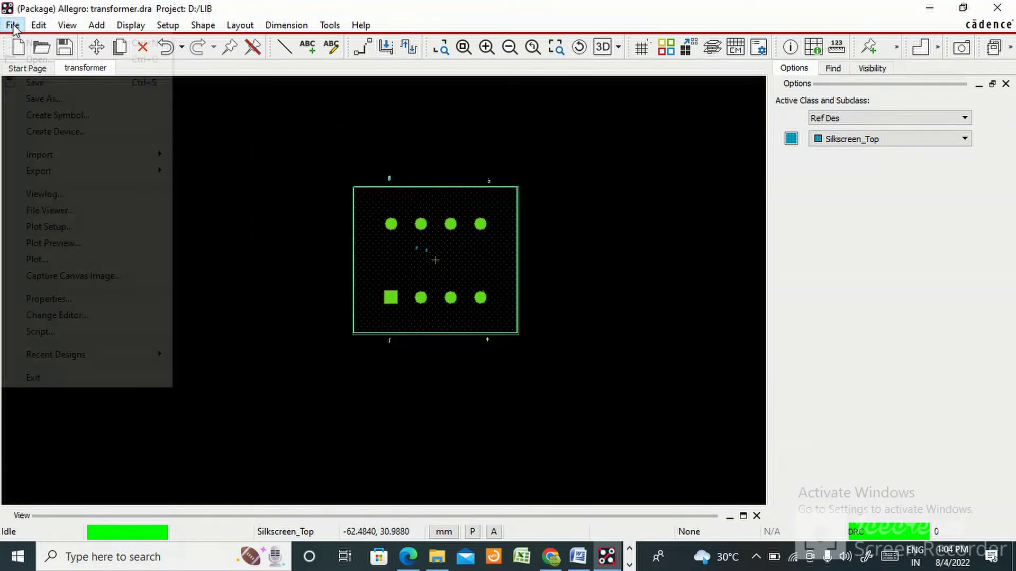
pyautogui.click(45, 101)
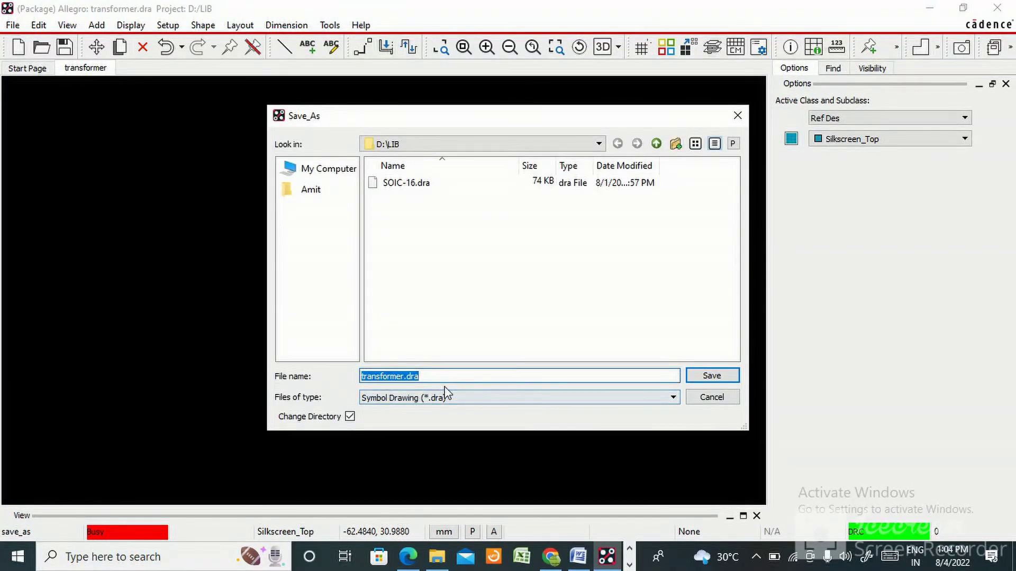
pyautogui.click(578, 558)
pyautogui.scroll(10, 544, 229)
pyautogui.scroll(10, 356, 238)
pyautogui.scroll(-4, 353, 249)
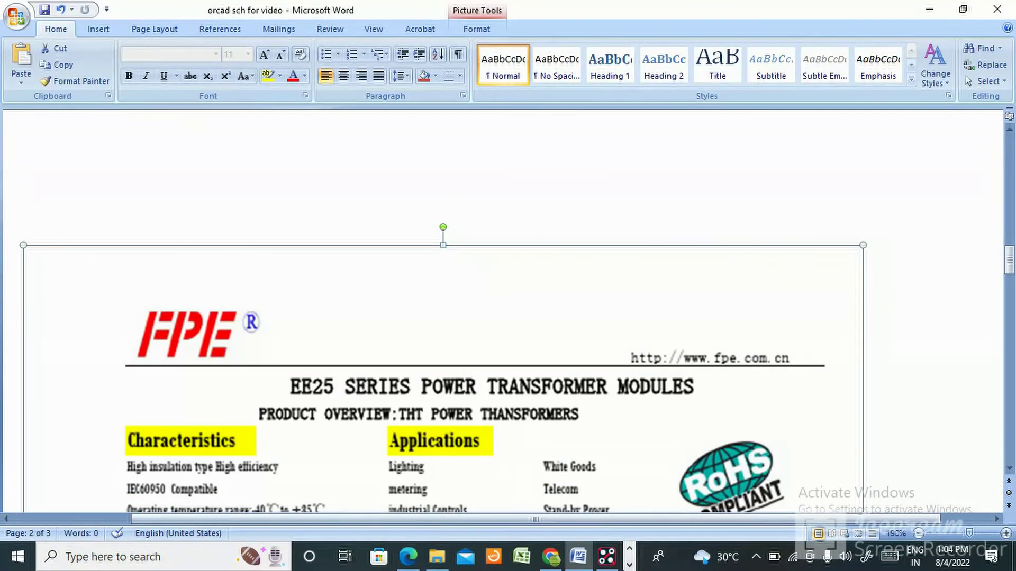
pyautogui.click(607, 556)
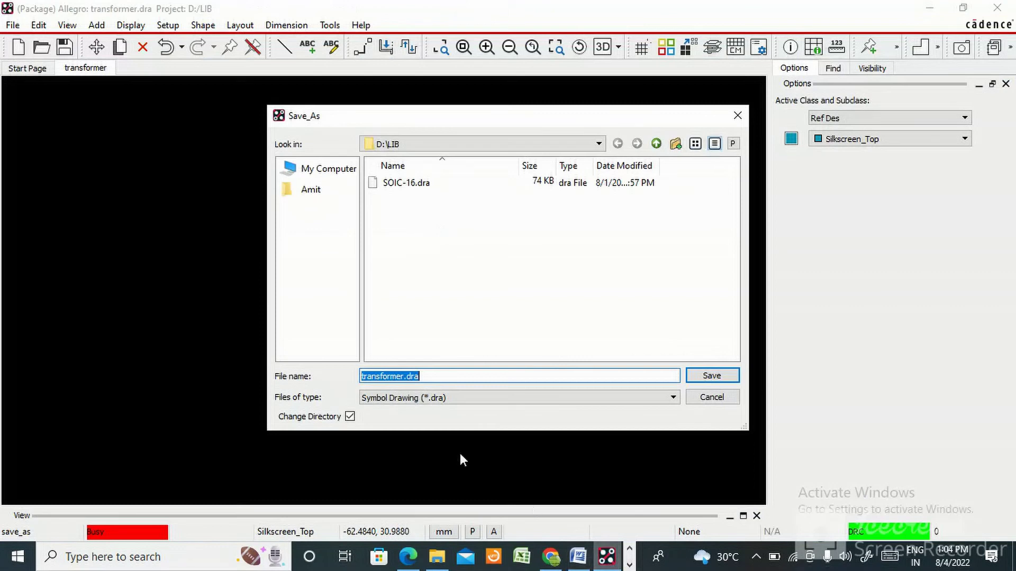
pyautogui.moveTo(405, 380); pyautogui.dragTo(384, 381)
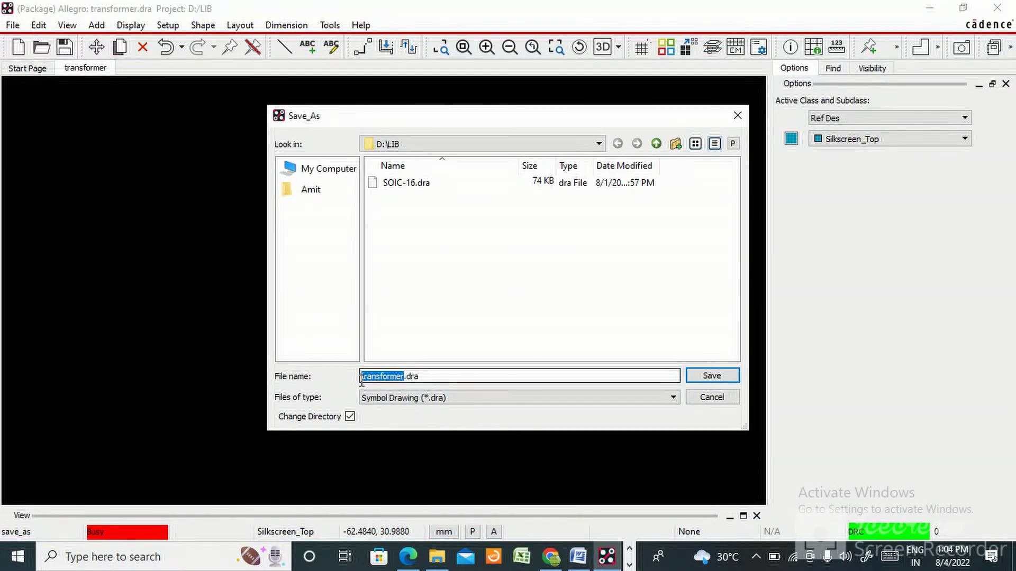
pyautogui.write('EE25_8P_TRANS')
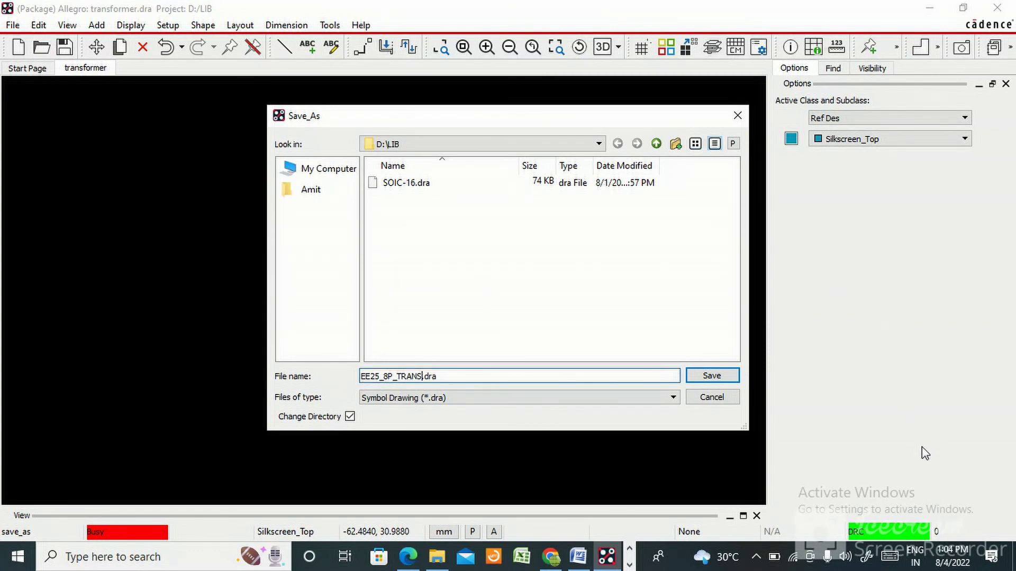
pyautogui.click(714, 376)
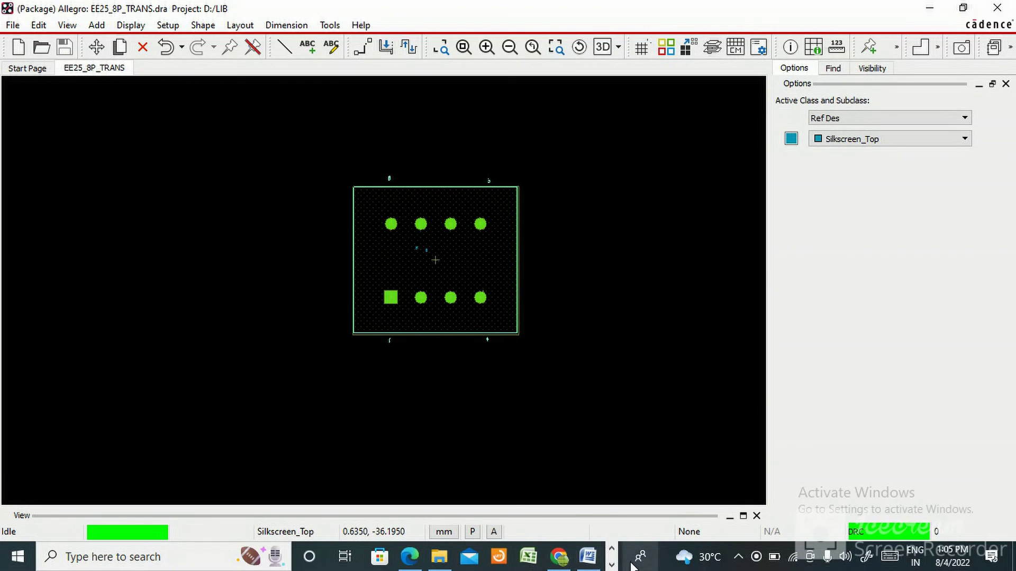
pyautogui.click(610, 565)
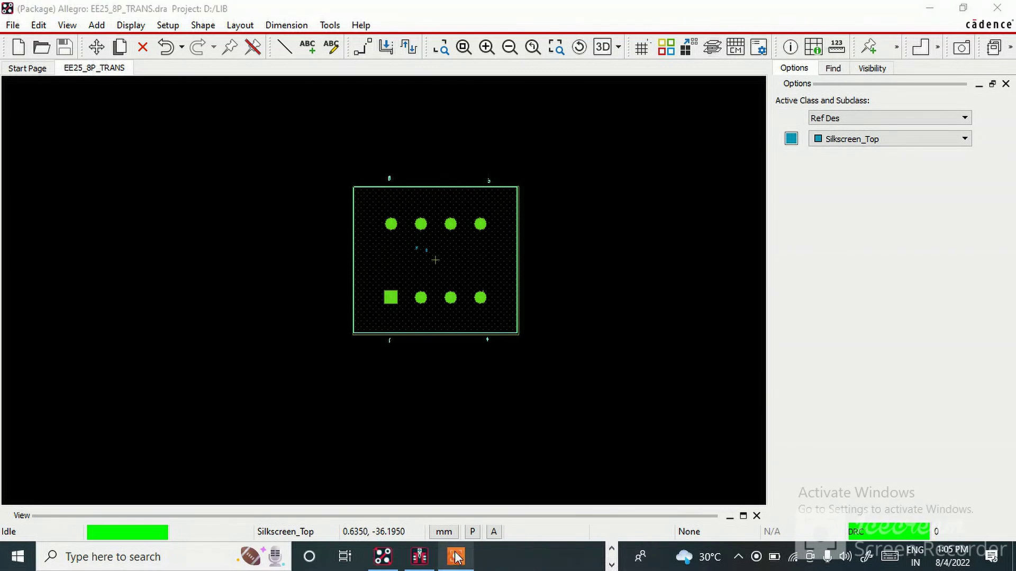
pyautogui.moveTo(456, 556)
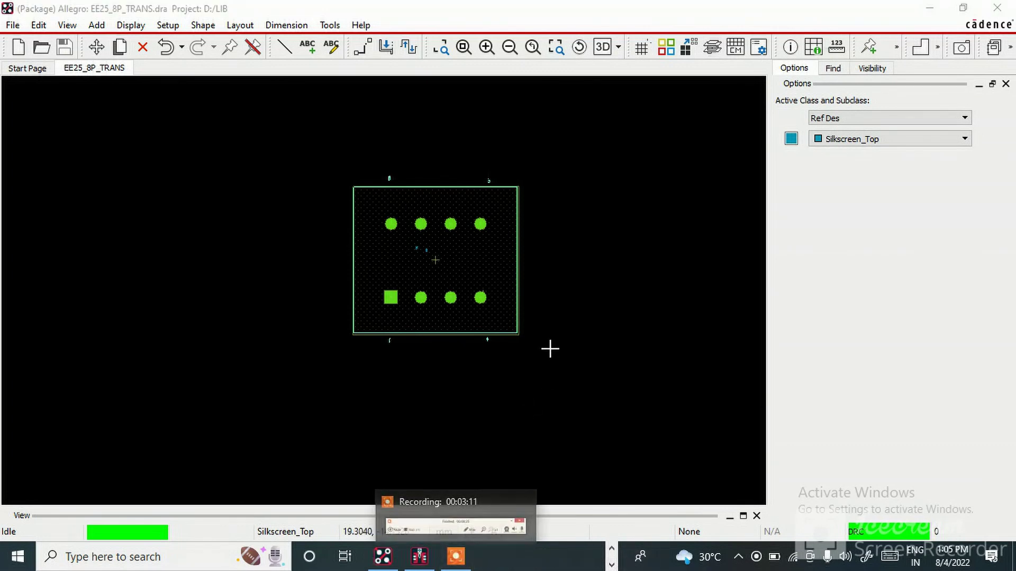